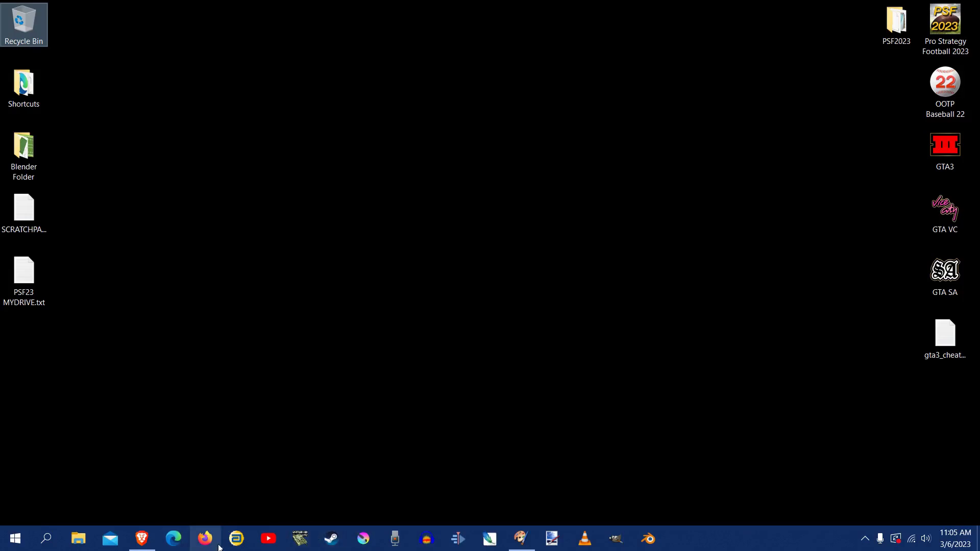
- Launch Blender, open the recent file helmet_logos.blend and widen the 3D viewport beside the UV editor
{"action": "left_click", "coordinate": [659, 543]}
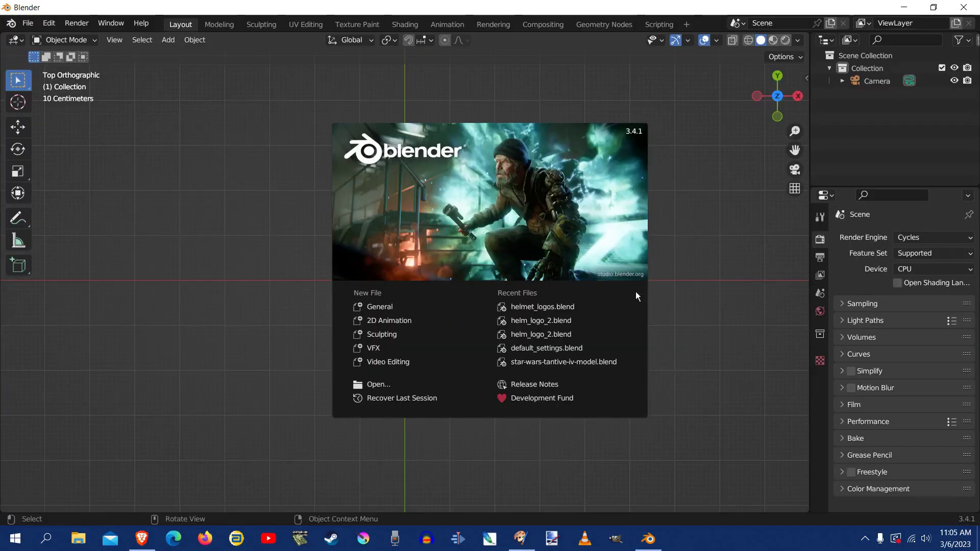
{"action": "left_click", "coordinate": [567, 307]}
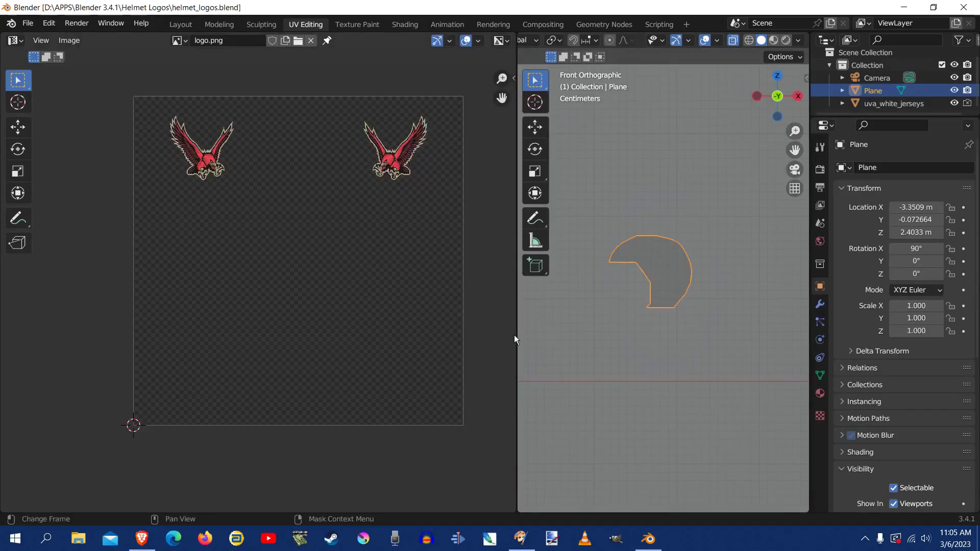
{"action": "left_click_drag", "start_coordinate": [515, 335], "coordinate": [143, 323]}
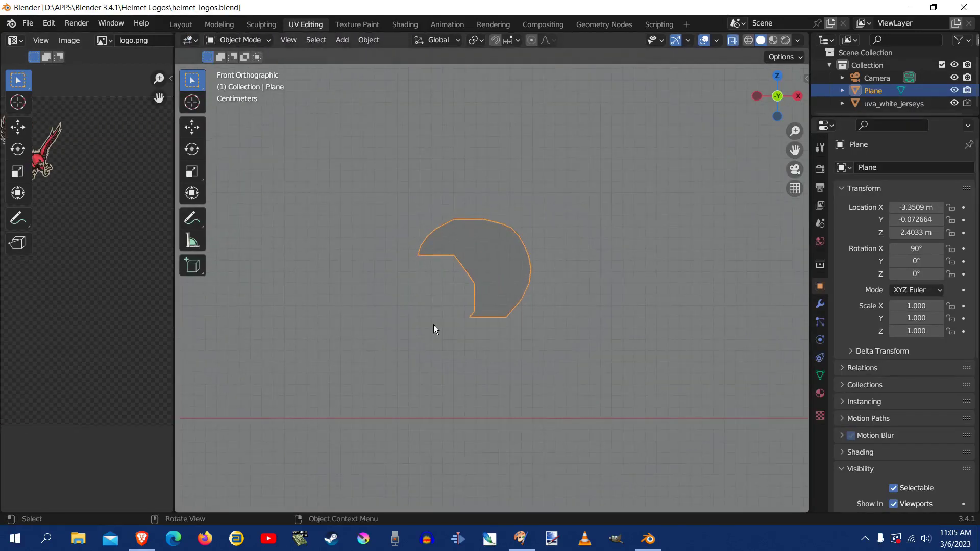
- Show the helmet planes over the player sprites in Material Preview shading, and finally in Rendered shading
{"action": "scroll", "coordinate": [497, 326], "scroll_direction": "down", "scroll_amount": 5}
{"action": "scroll", "coordinate": [497, 228], "scroll_direction": "down", "scroll_amount": 4}
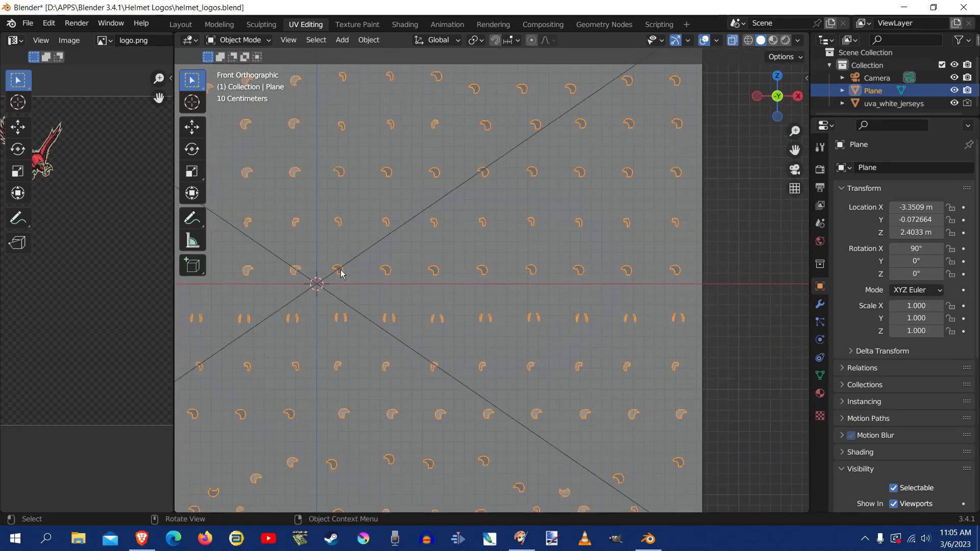
{"action": "scroll", "coordinate": [321, 262], "scroll_direction": "up", "scroll_amount": 7}
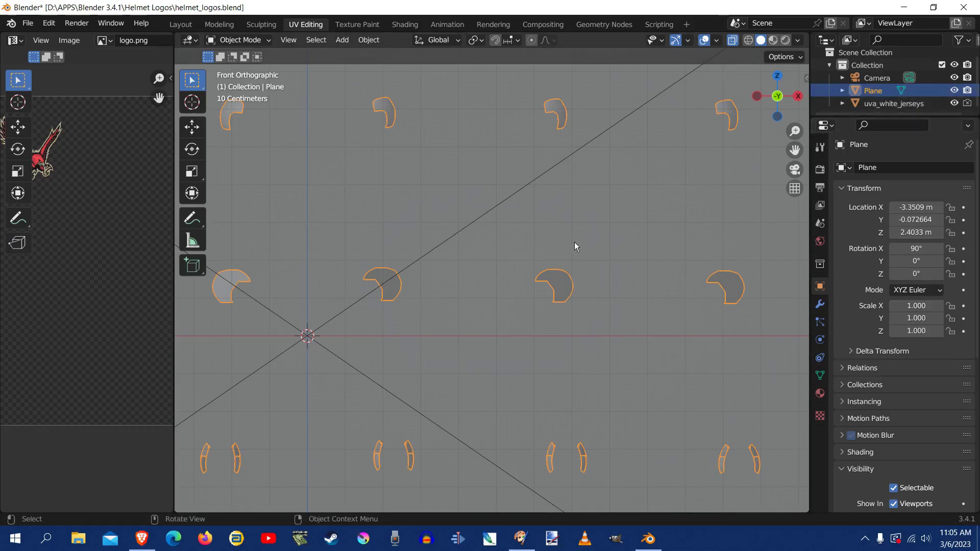
{"action": "scroll", "coordinate": [608, 253], "scroll_direction": "down", "scroll_amount": 2}
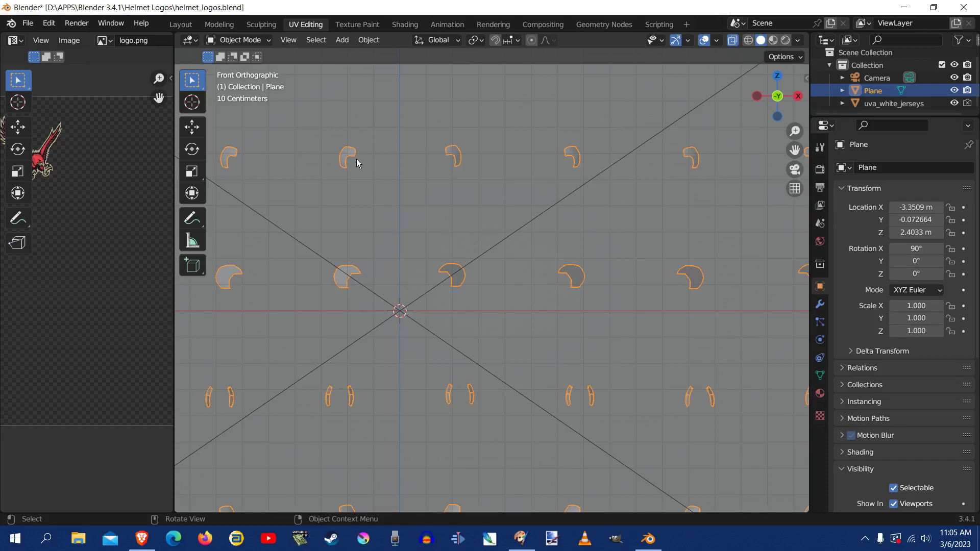
{"action": "left_click", "coordinate": [773, 41]}
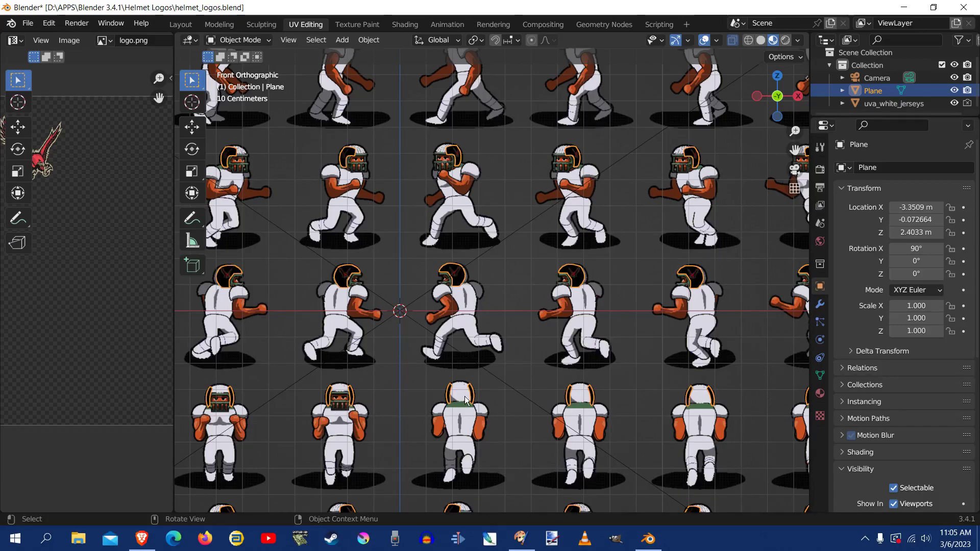
{"action": "scroll", "coordinate": [557, 333], "scroll_direction": "down", "scroll_amount": 3}
{"action": "scroll", "coordinate": [444, 111], "scroll_direction": "up", "scroll_amount": 5}
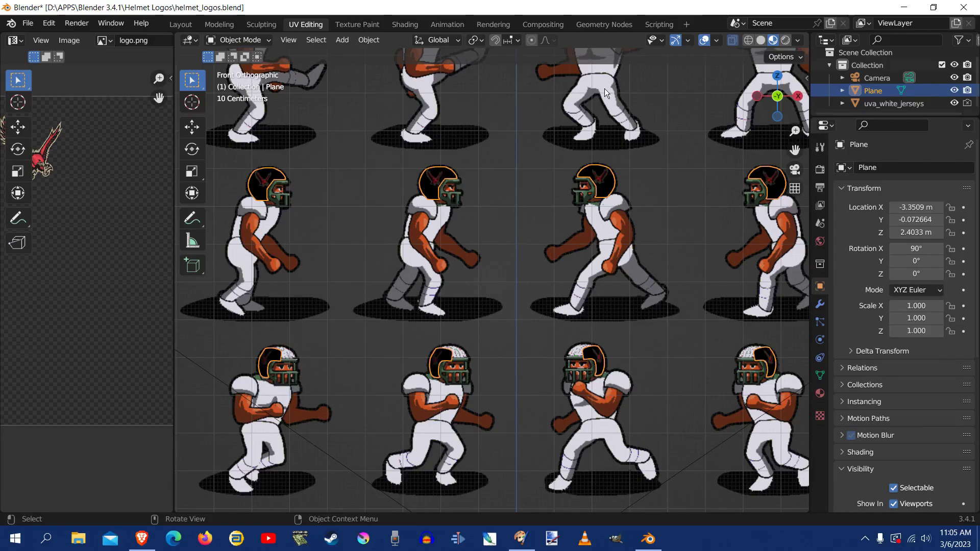
{"action": "left_click", "coordinate": [785, 40]}
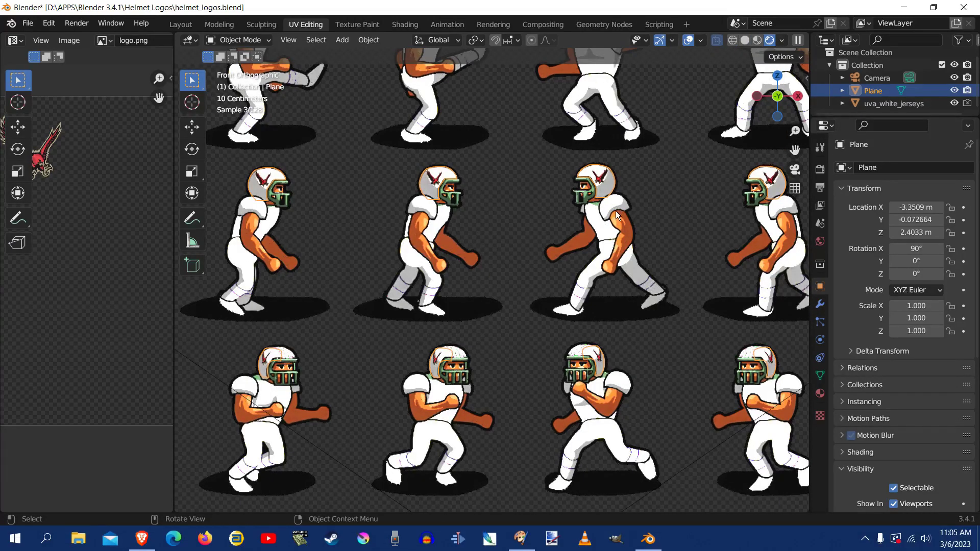
{"action": "scroll", "coordinate": [618, 210], "scroll_direction": "down", "scroll_amount": 2}
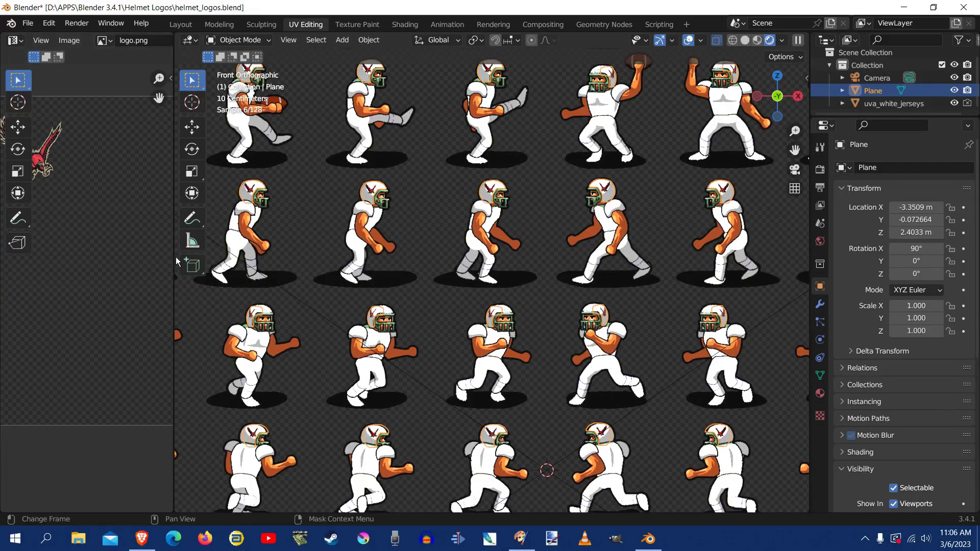
- Widen the UV editor to show the whole logo.png and put the Plane object into Edit Mode
{"action": "left_click_drag", "start_coordinate": [172, 257], "coordinate": [419, 263]}
{"action": "scroll", "coordinate": [263, 163], "scroll_direction": "up", "scroll_amount": 2}
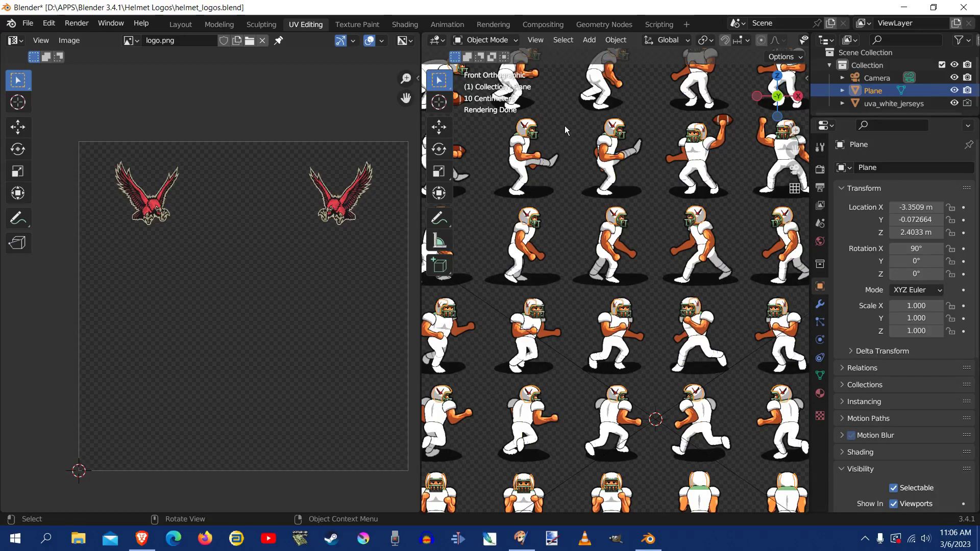
{"action": "key", "text": "Tab"}
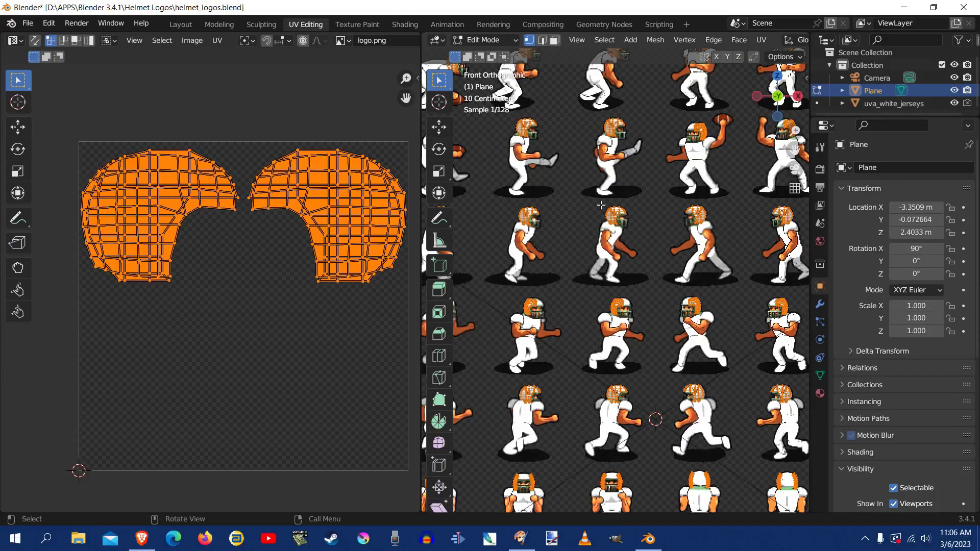
- Select one linked island in logo.png's right helmet UV stack and try moving it below the stack
{"action": "left_click", "coordinate": [242, 251]}
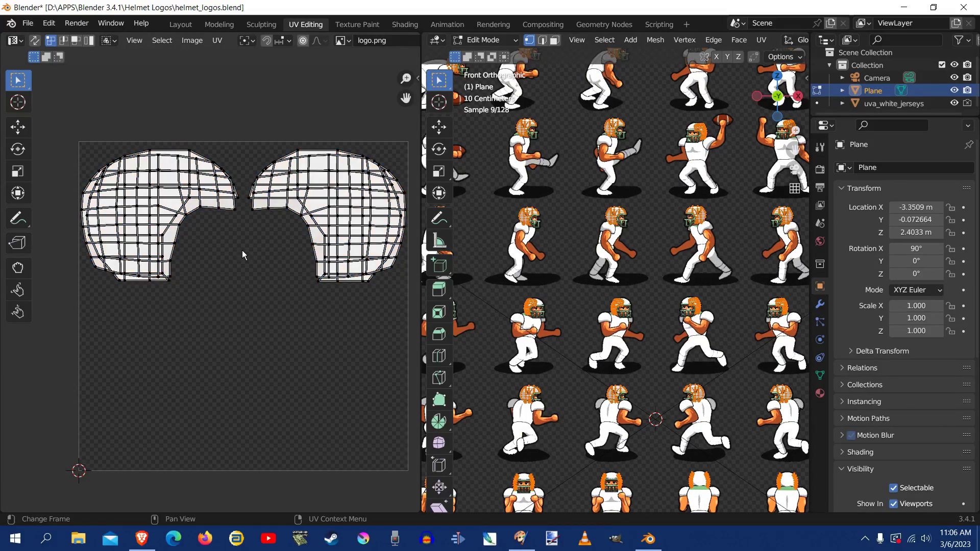
{"action": "left_click", "coordinate": [304, 219]}
{"action": "key", "text": "l"}
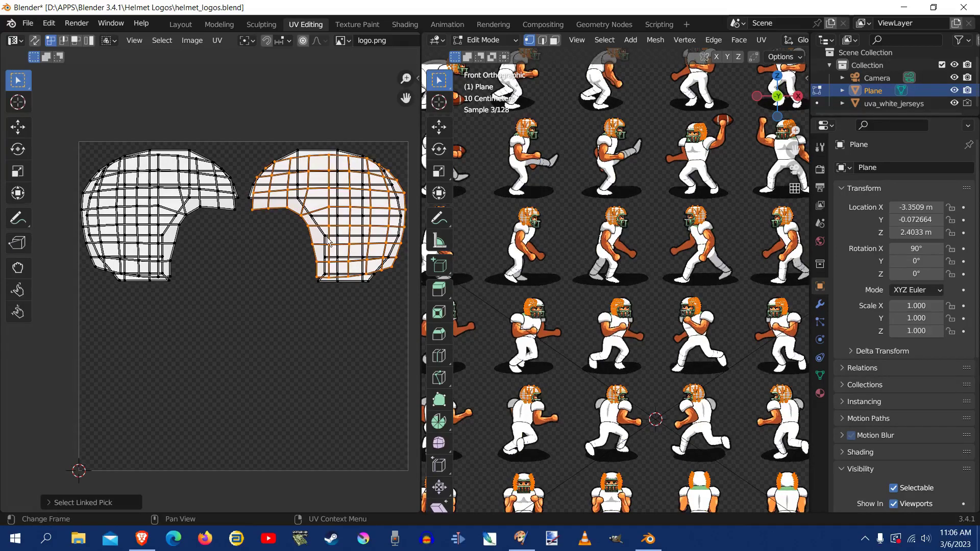
{"action": "key", "text": "g"}
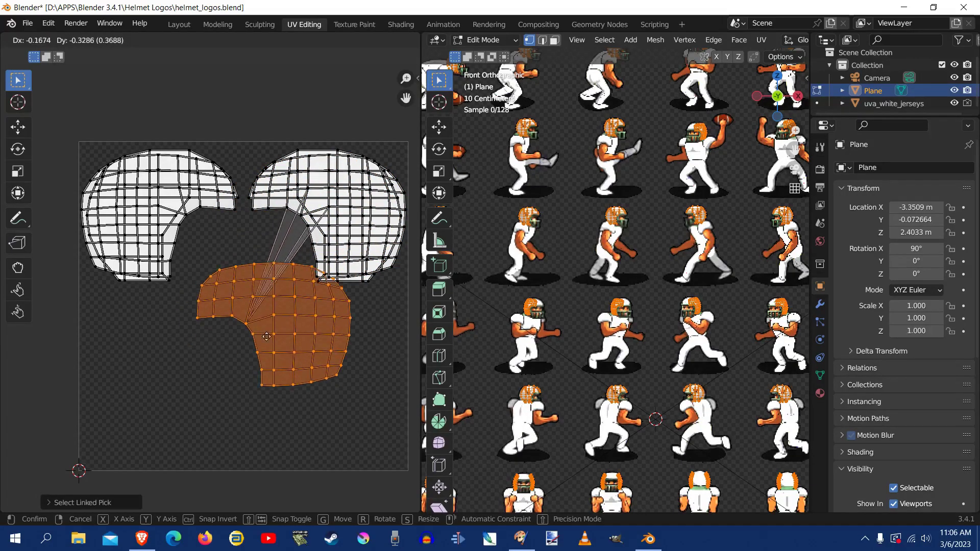
{"action": "right_click", "coordinate": [292, 256]}
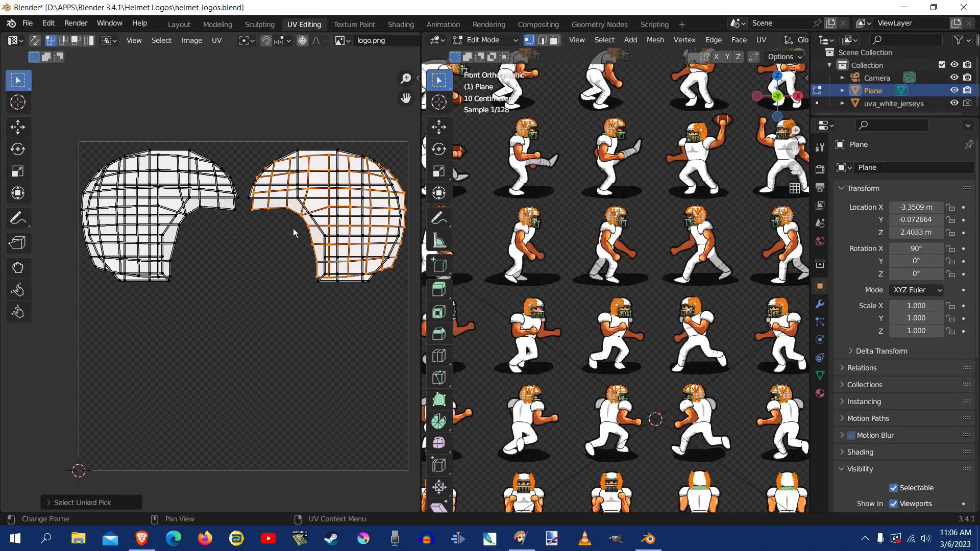
- Try to move the angular linked island out of the right helmet UV stack into the empty area below
{"action": "left_click", "coordinate": [274, 178]}
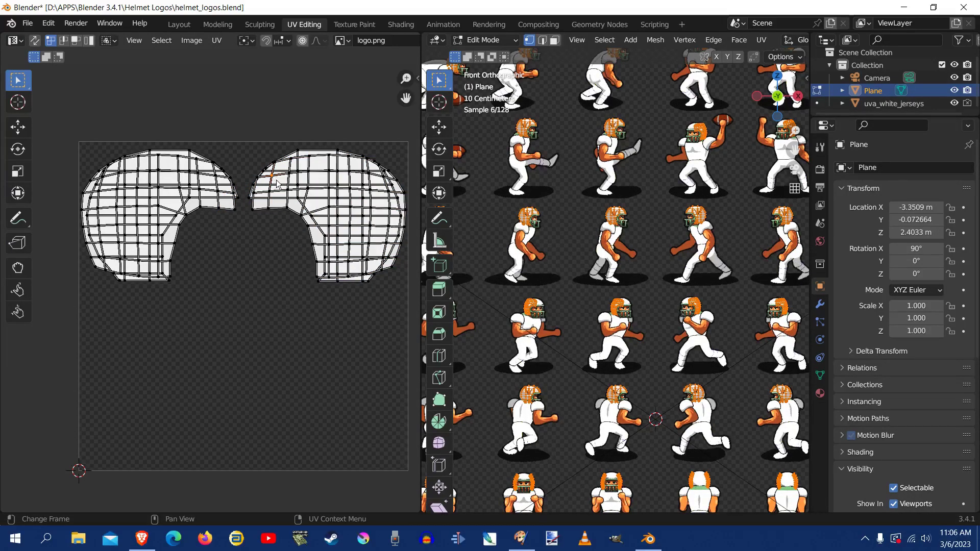
{"action": "key", "text": "l"}
{"action": "key", "text": "g"}
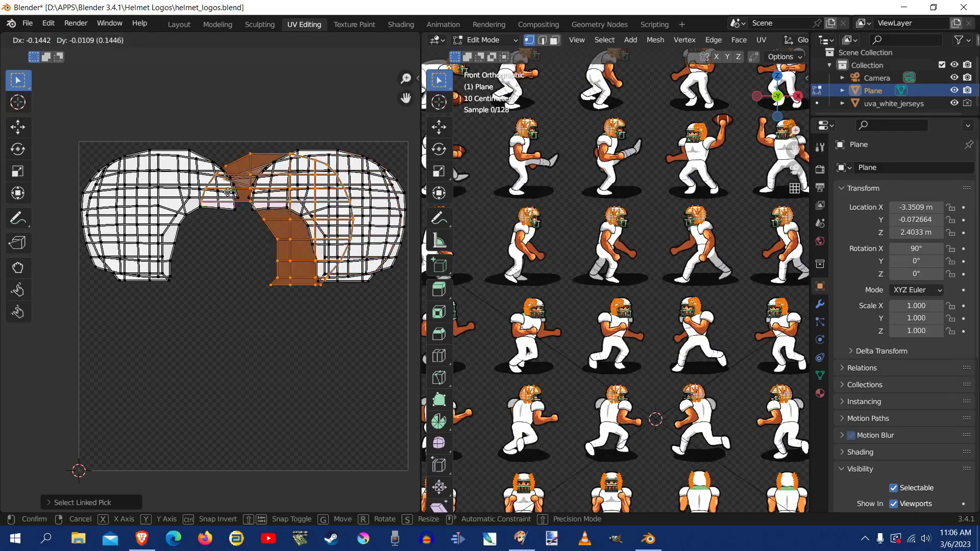
{"action": "right_click", "coordinate": [220, 328]}
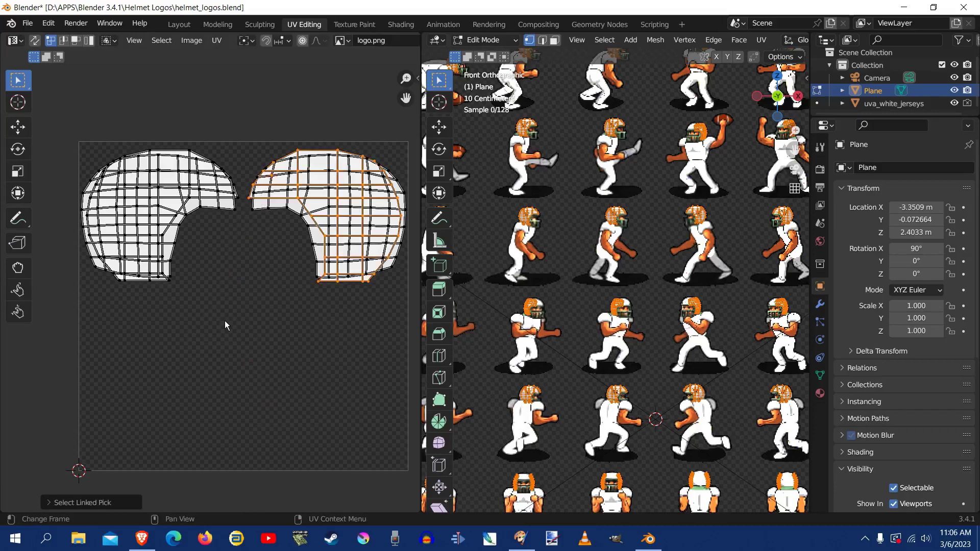
{"action": "left_click", "coordinate": [272, 178], "text": "shift"}
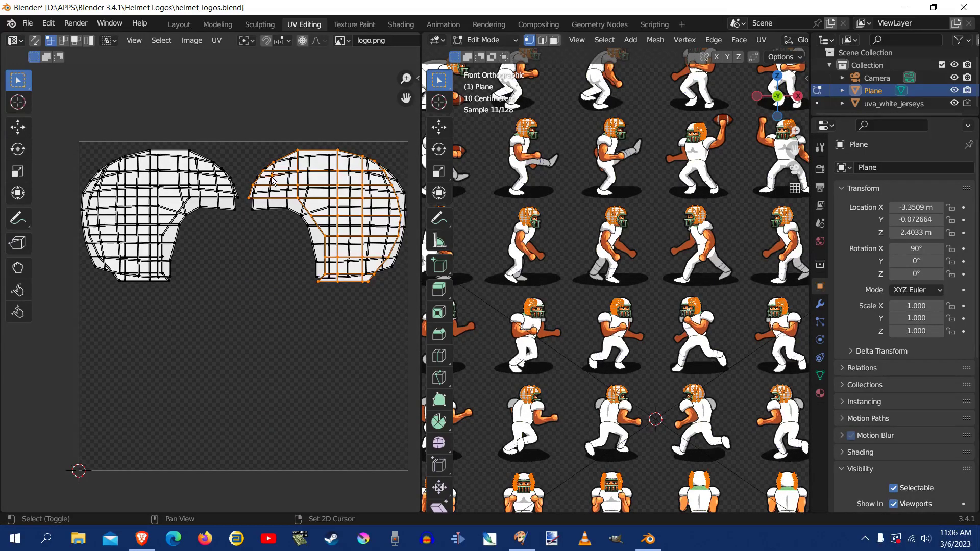
{"action": "left_click", "coordinate": [297, 188], "text": "alt"}
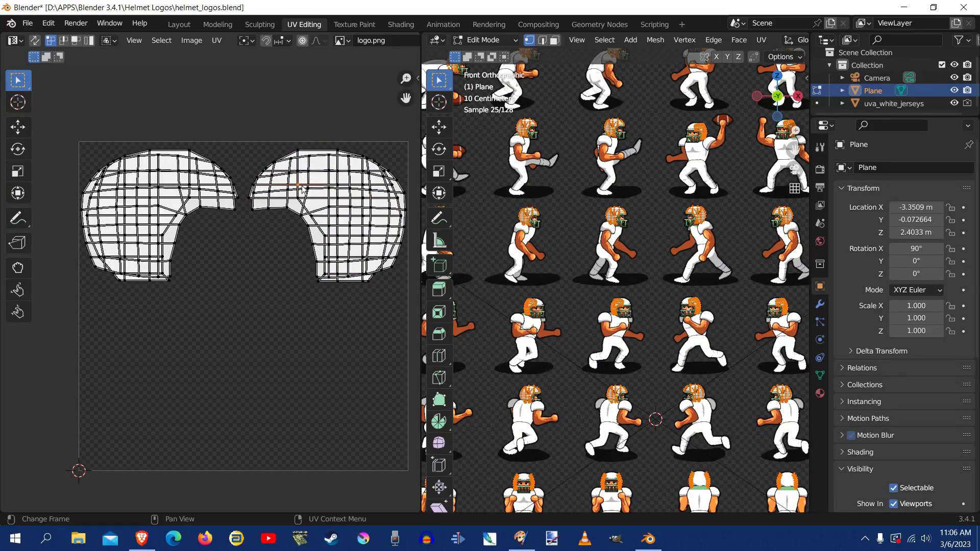
{"action": "key", "text": "l"}
{"action": "key", "text": "g"}
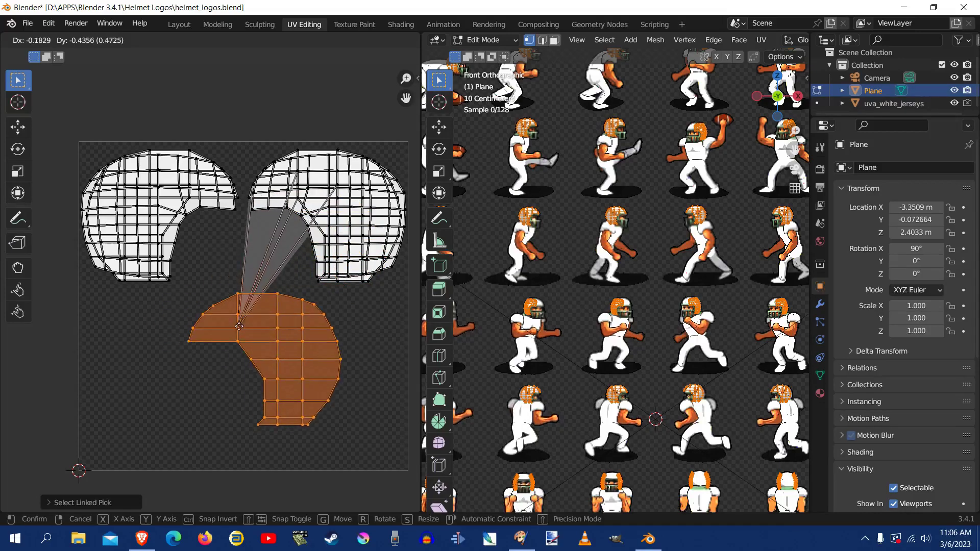
{"action": "right_click", "coordinate": [273, 291]}
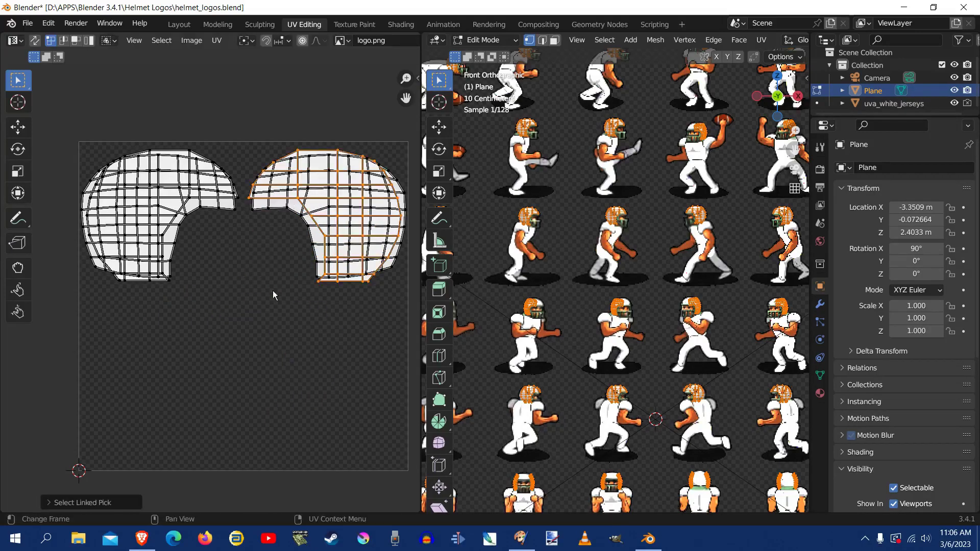
- Select the island with the curved front edge in the right helmet stack again and try moving it away
{"action": "left_click", "coordinate": [306, 226]}
{"action": "key", "text": "l"}
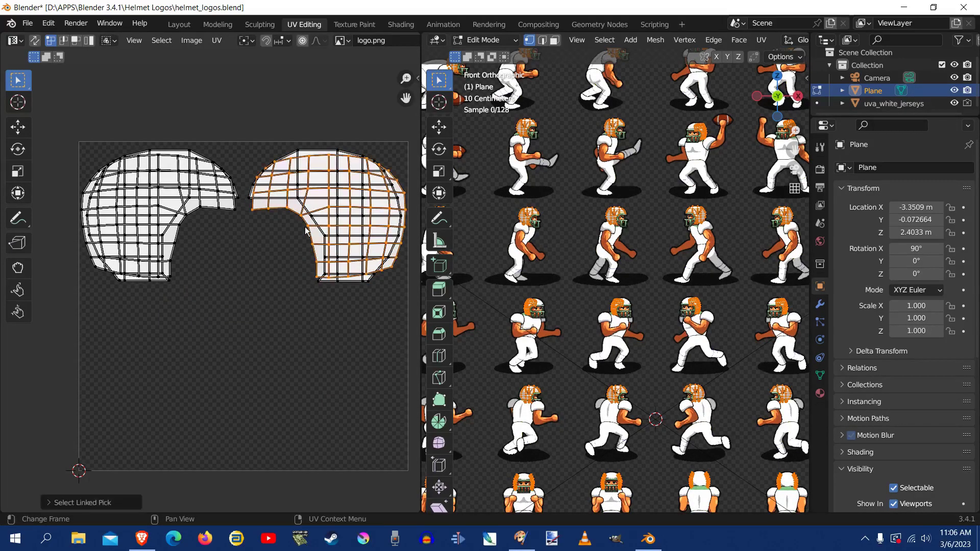
{"action": "key", "text": "g"}
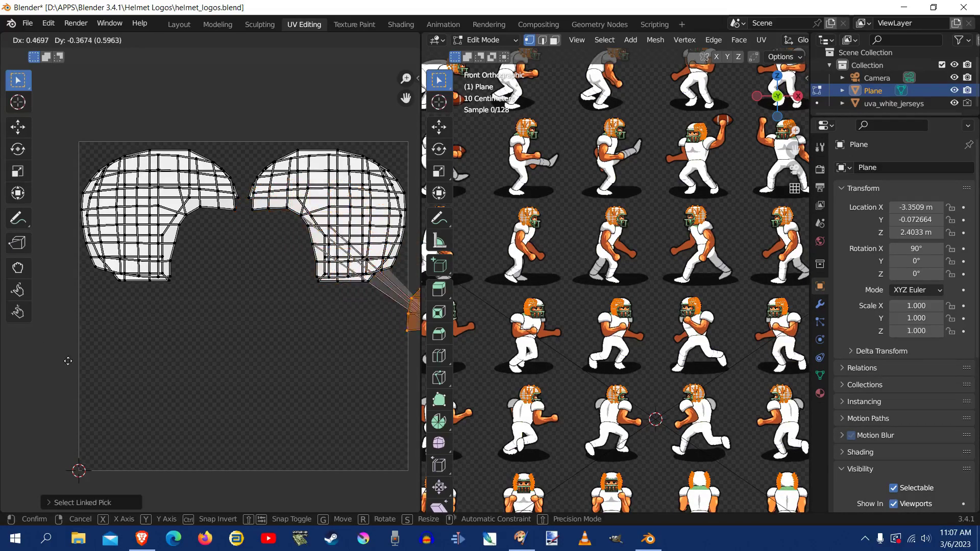
{"action": "left_click", "coordinate": [305, 227]}
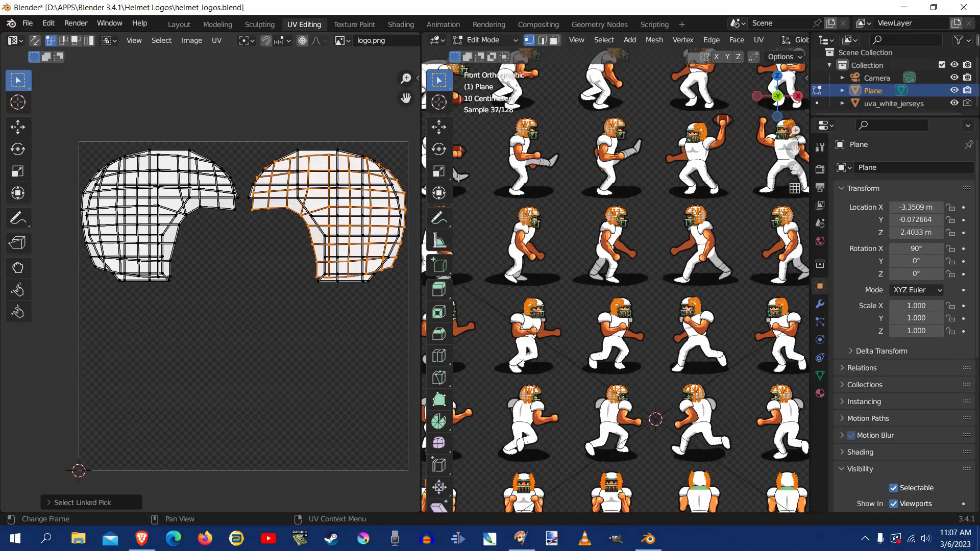
- Check the matching helmets on the sprites, select all helmet UVs and return the Plane to Object Mode
{"action": "scroll", "coordinate": [528, 132], "scroll_direction": "up", "scroll_amount": 4}
{"action": "scroll", "coordinate": [528, 131], "scroll_direction": "up", "scroll_amount": 4}
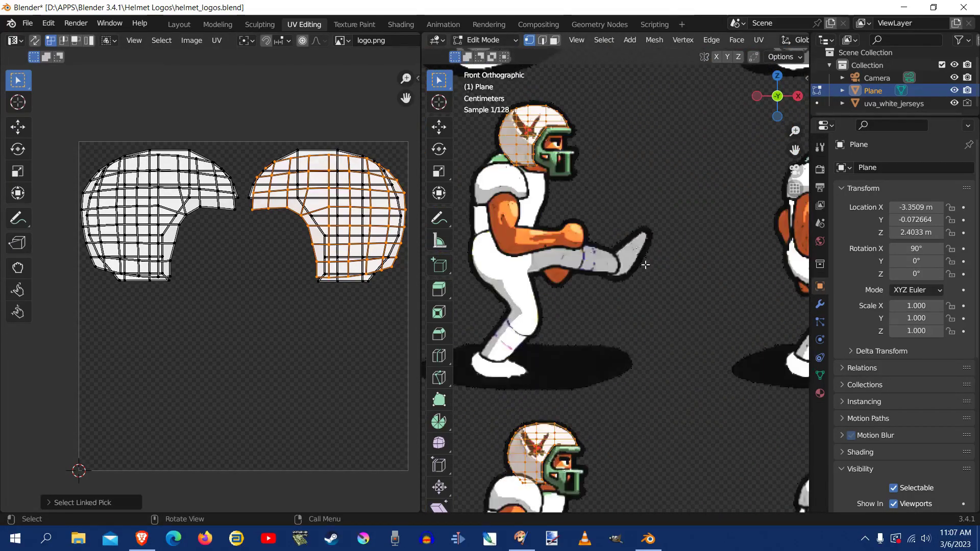
{"action": "scroll", "coordinate": [648, 379], "scroll_direction": "down", "scroll_amount": 8}
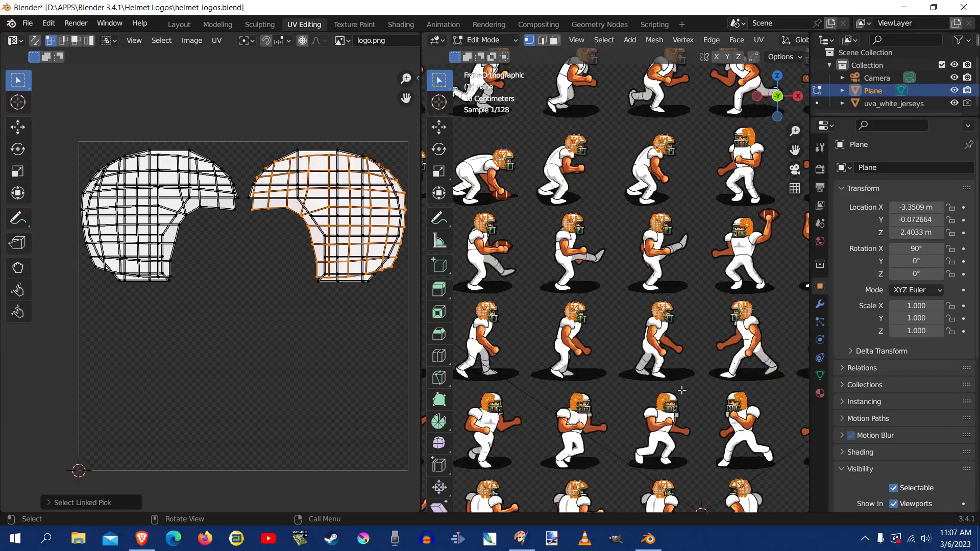
{"action": "scroll", "coordinate": [669, 412], "scroll_direction": "up", "scroll_amount": 5}
{"action": "scroll", "coordinate": [668, 412], "scroll_direction": "up", "scroll_amount": 5}
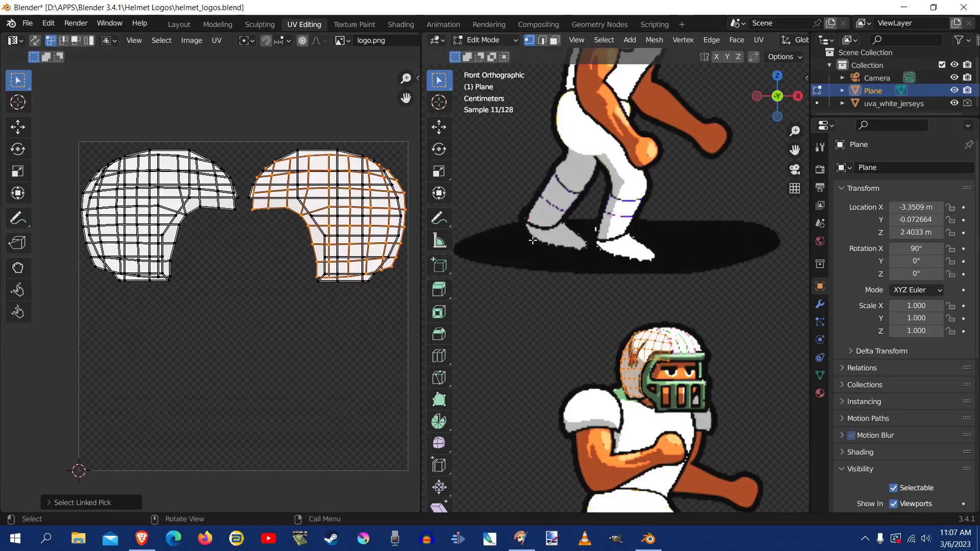
{"action": "key", "text": "a"}
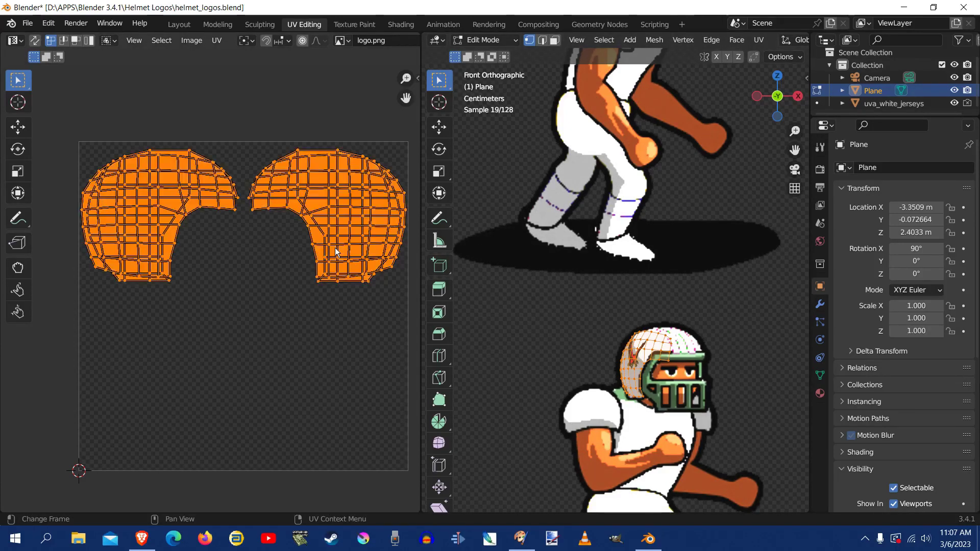
{"action": "left_click", "coordinate": [483, 41]}
{"action": "left_click", "coordinate": [484, 54]}
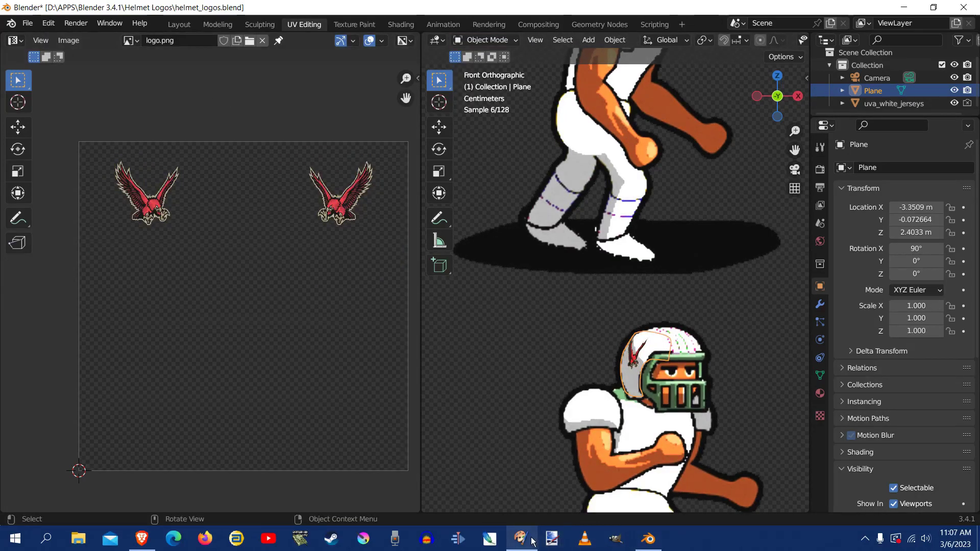
- Switch to Paint Shop Pro, open template.png from the Helmet Logos folder and move its window off the folder tree
{"action": "left_click", "coordinate": [501, 486]}
{"action": "double_click", "coordinate": [366, 188]}
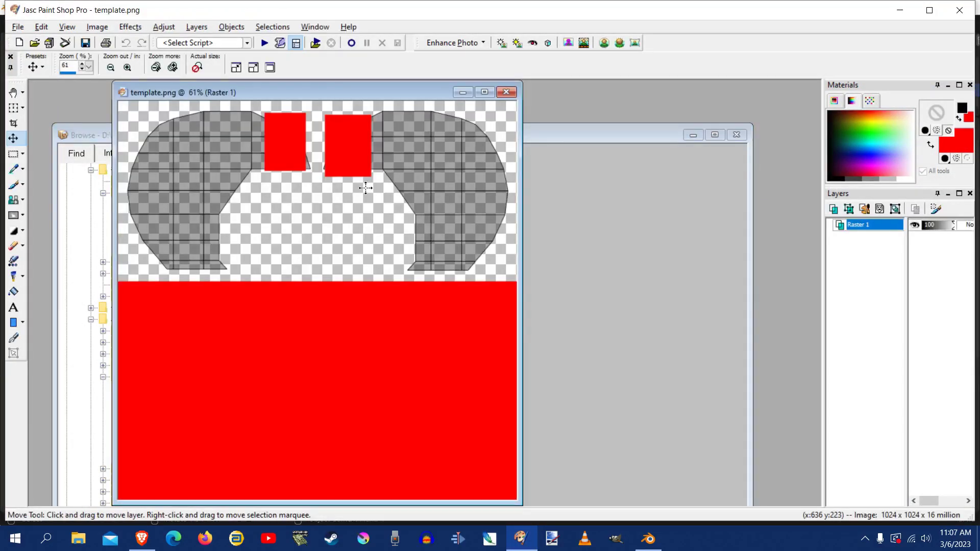
{"action": "left_click_drag", "start_coordinate": [234, 93], "coordinate": [372, 104]}
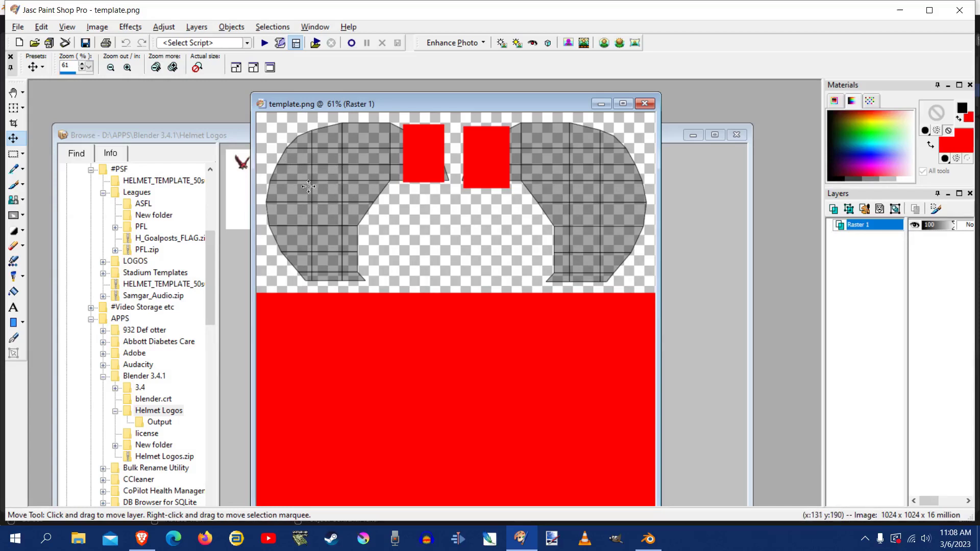
- Browse to New folder inside Leagues and open STALLIONS.png
{"action": "left_click", "coordinate": [134, 216]}
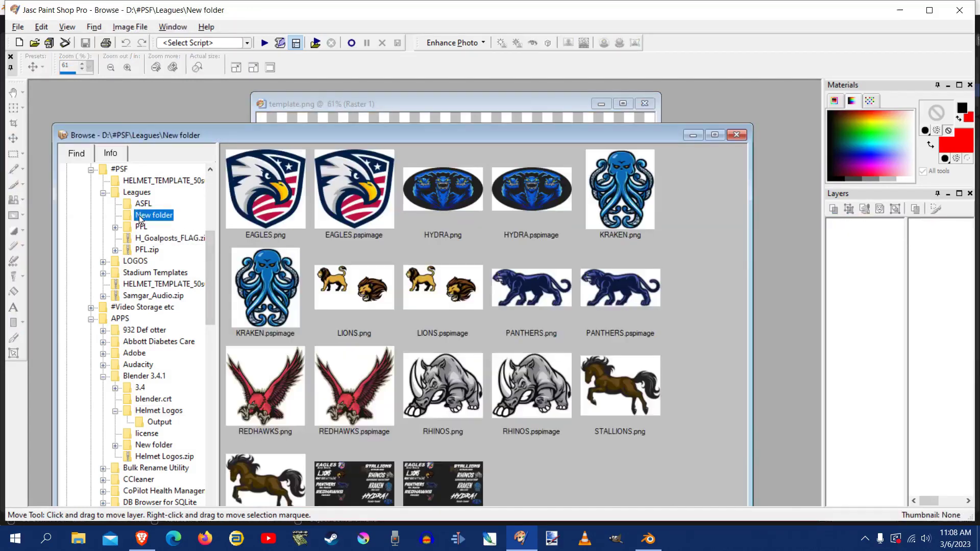
{"action": "double_click", "coordinate": [622, 398]}
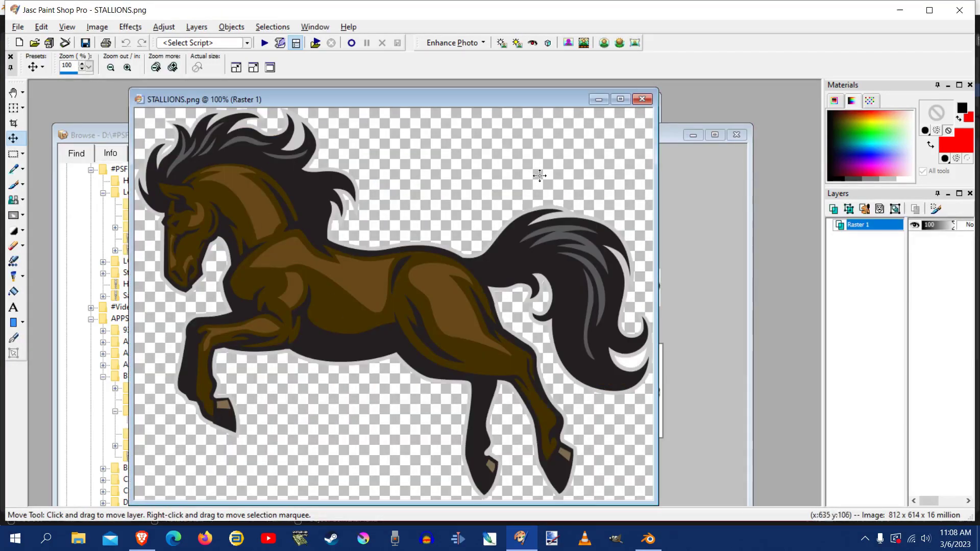
- Minimize the file browser and place the STALLIONS.png window beside the template window at 40% zoom
{"action": "left_click", "coordinate": [689, 134]}
{"action": "scroll", "coordinate": [343, 133], "scroll_direction": "down", "scroll_amount": 6}
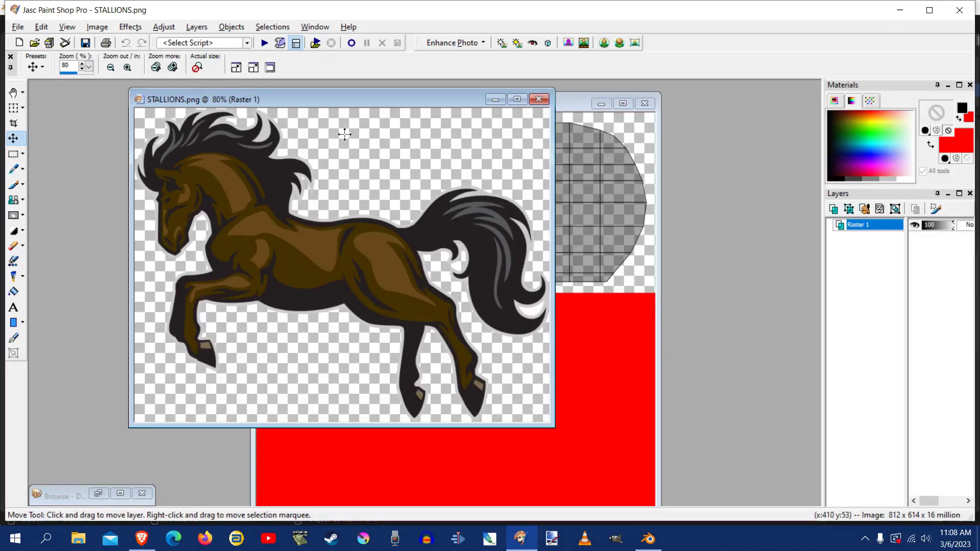
{"action": "left_click", "coordinate": [367, 103]}
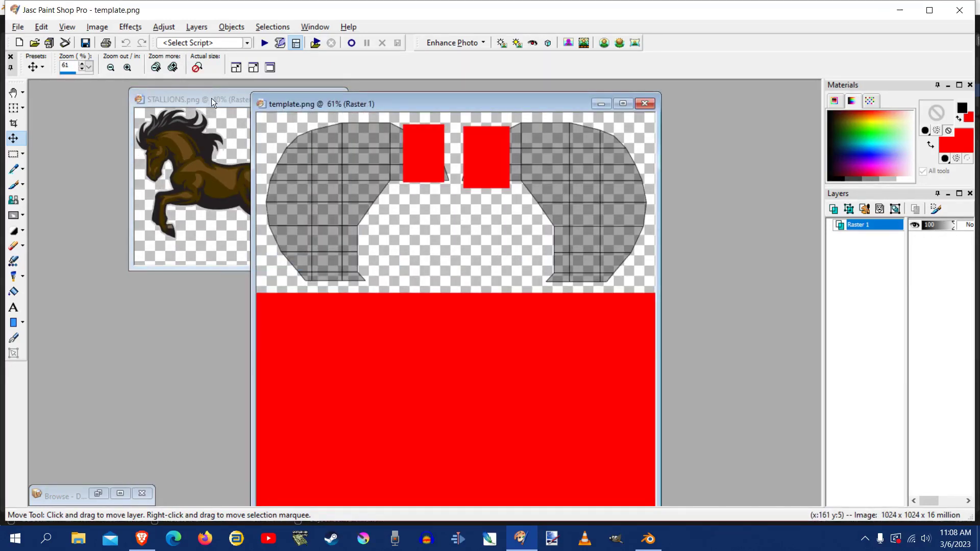
{"action": "left_click_drag", "start_coordinate": [211, 98], "coordinate": [121, 100]}
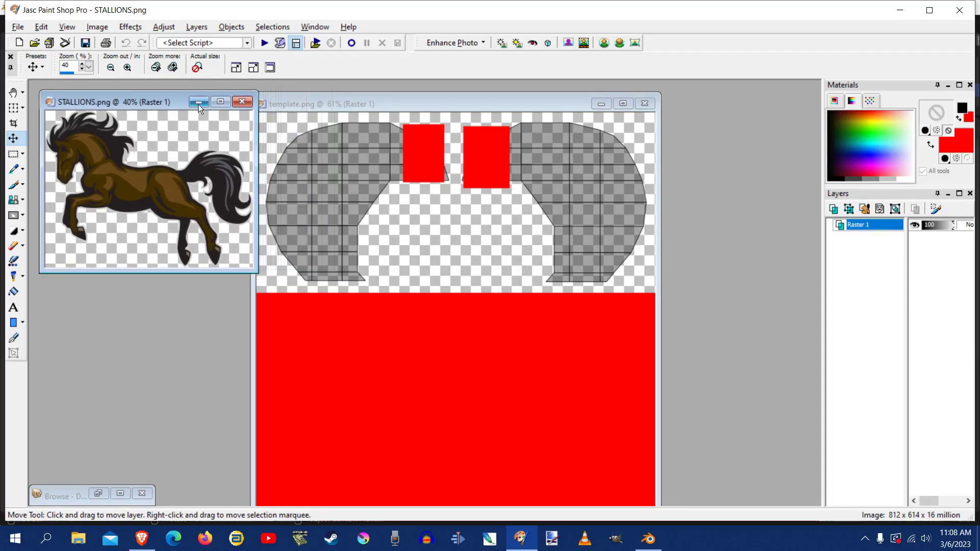
{"action": "left_click", "coordinate": [308, 105]}
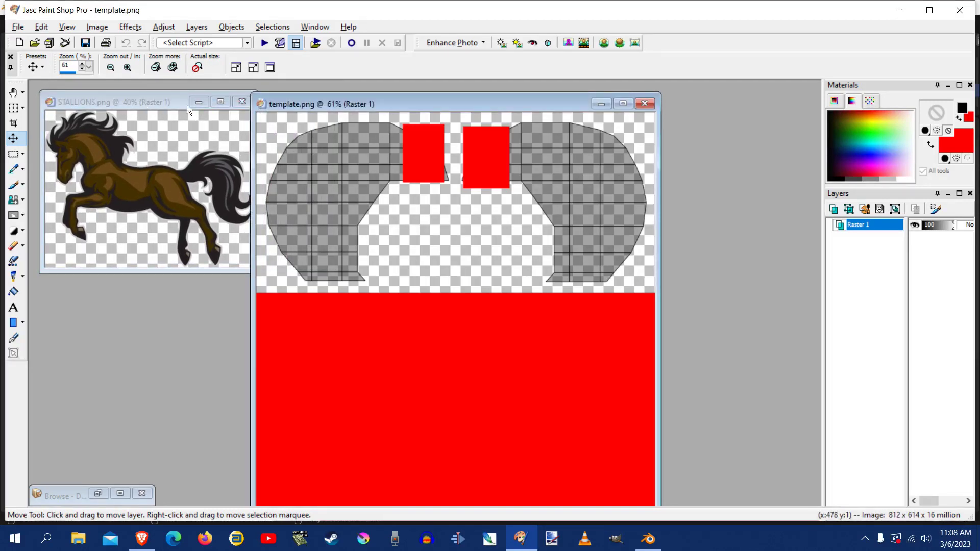
- Display template.png at 100% zoom with its window moved slightly toward the logo window
{"action": "scroll", "coordinate": [334, 136], "scroll_direction": "up", "scroll_amount": 2}
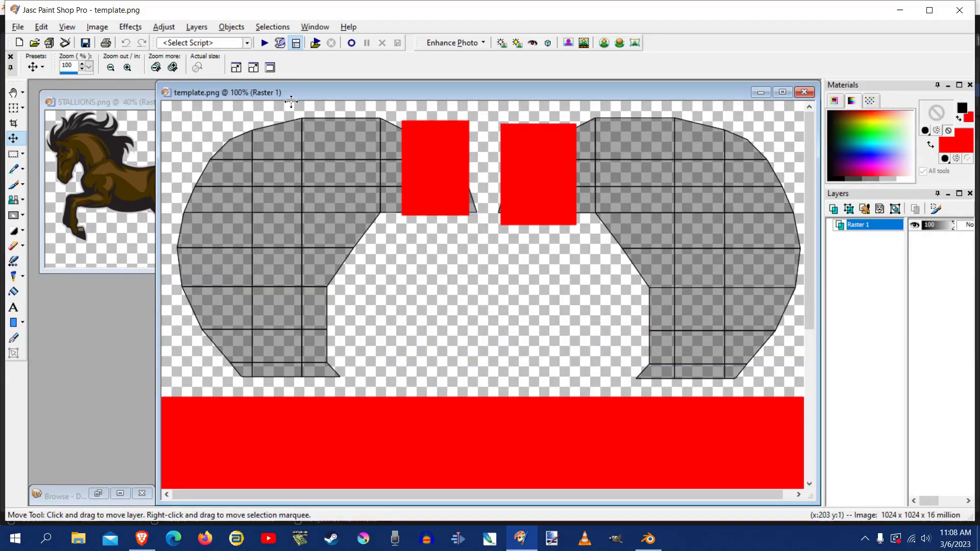
{"action": "left_click_drag", "start_coordinate": [293, 91], "coordinate": [273, 97]}
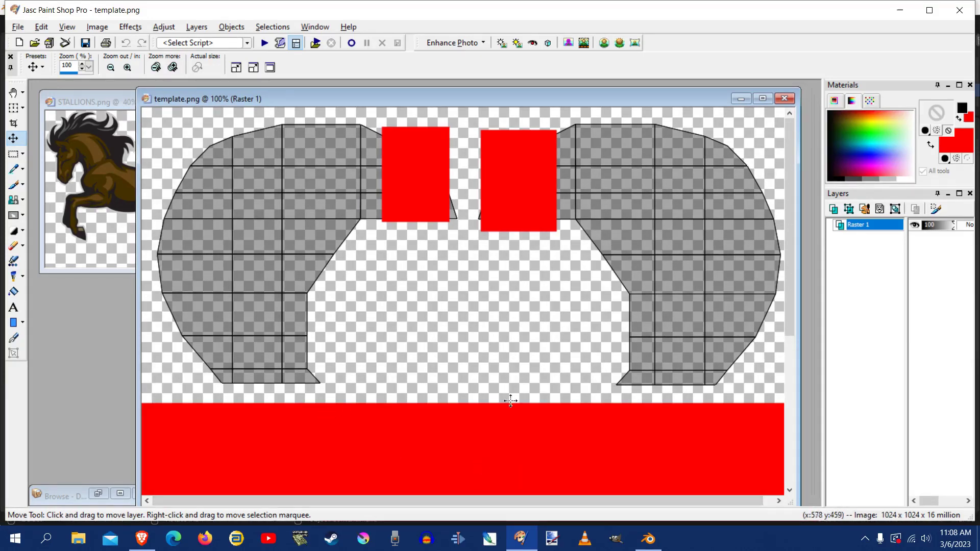
{"action": "scroll", "coordinate": [576, 170], "scroll_direction": "down", "scroll_amount": 4}
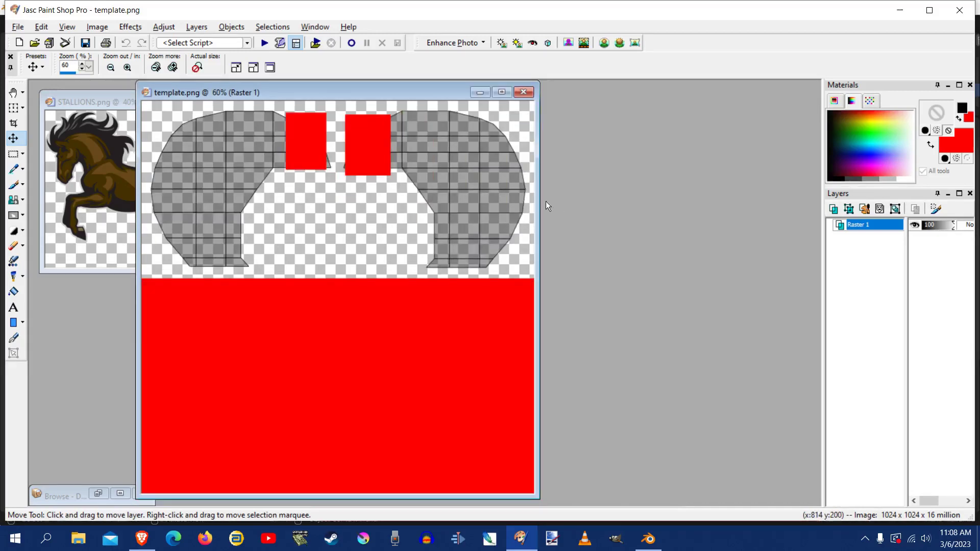
{"action": "scroll", "coordinate": [196, 172], "scroll_direction": "up", "scroll_amount": 4}
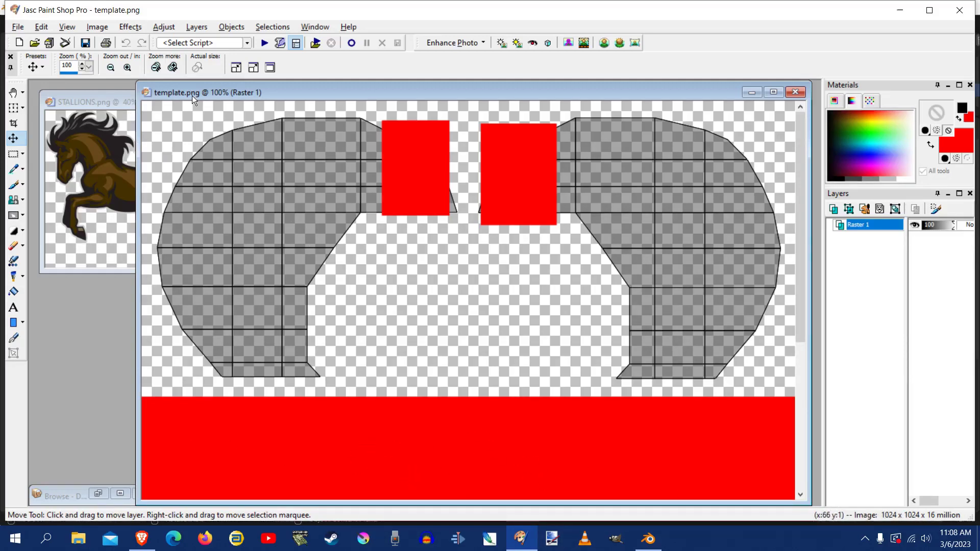
- Compare the STALLIONS.png logo with the helmet outline, then resize it to 30 percent with Smart Size resampling and locked aspect ratio
{"action": "left_click", "coordinate": [110, 97]}
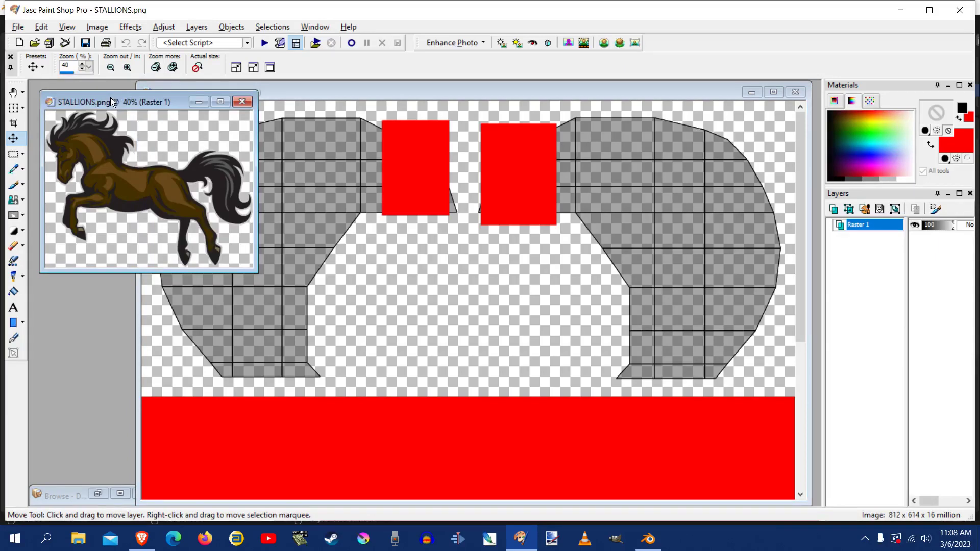
{"action": "left_click_drag", "start_coordinate": [110, 97], "coordinate": [171, 119]}
{"action": "scroll", "coordinate": [214, 166], "scroll_direction": "down", "scroll_amount": 1}
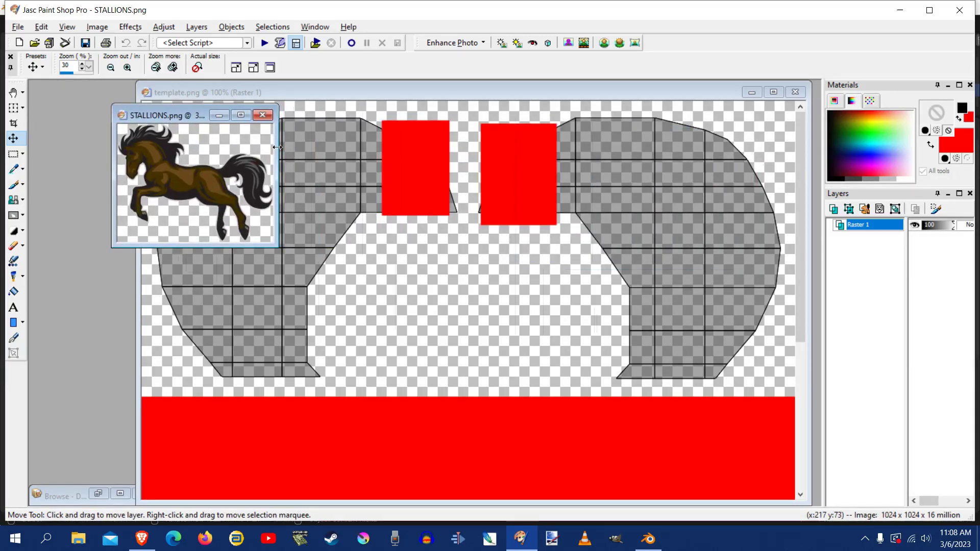
{"action": "left_click_drag", "start_coordinate": [277, 146], "coordinate": [404, 148]}
{"action": "left_click", "coordinate": [97, 27]}
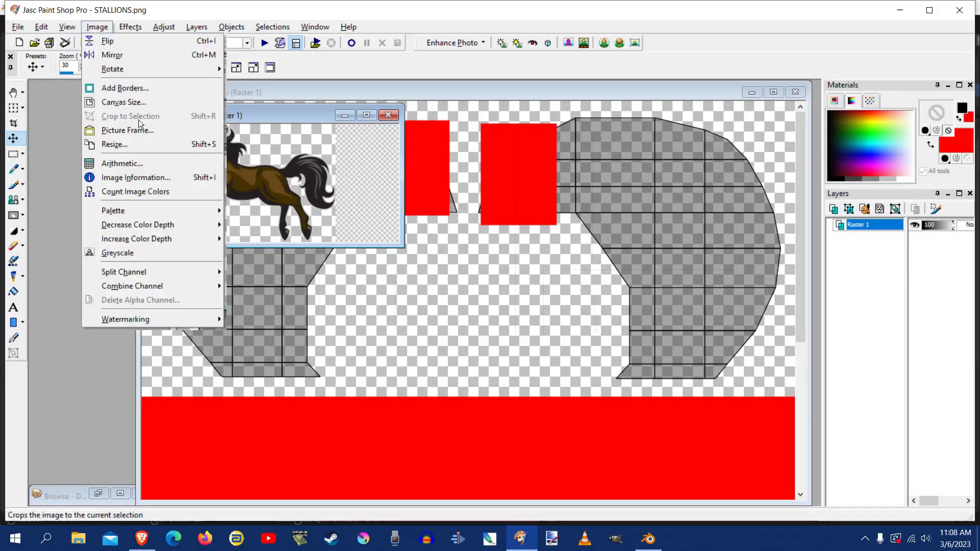
{"action": "left_click", "coordinate": [122, 143]}
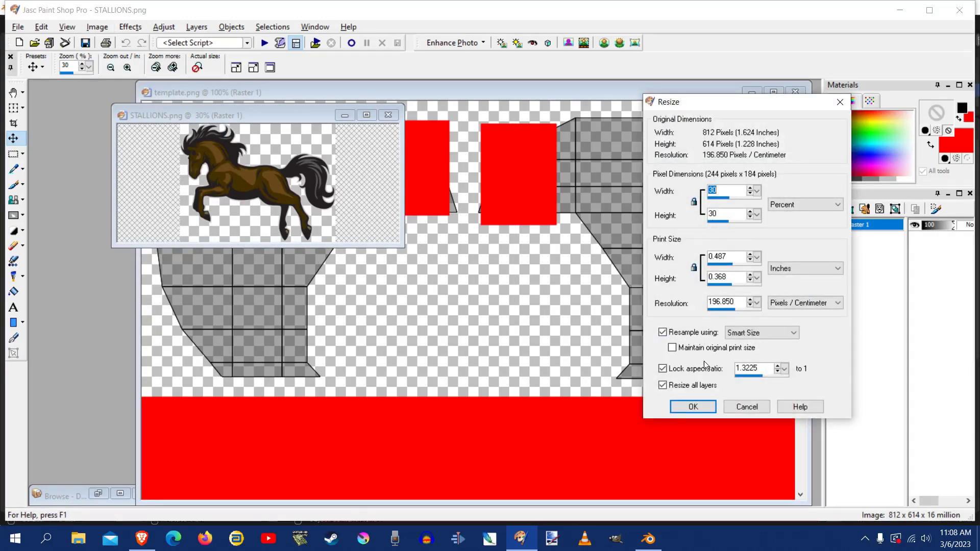
{"action": "left_click", "coordinate": [692, 406]}
- Copy the resized horse logo into template.png as a new layer and place it on the right helmet shape
{"action": "left_click", "coordinate": [41, 26]}
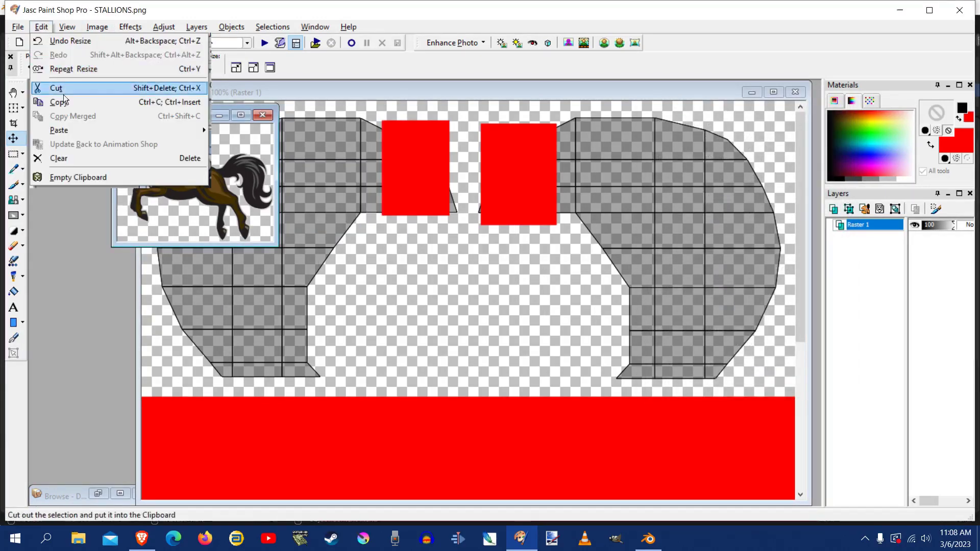
{"action": "left_click", "coordinate": [64, 102]}
{"action": "left_click", "coordinate": [174, 92]}
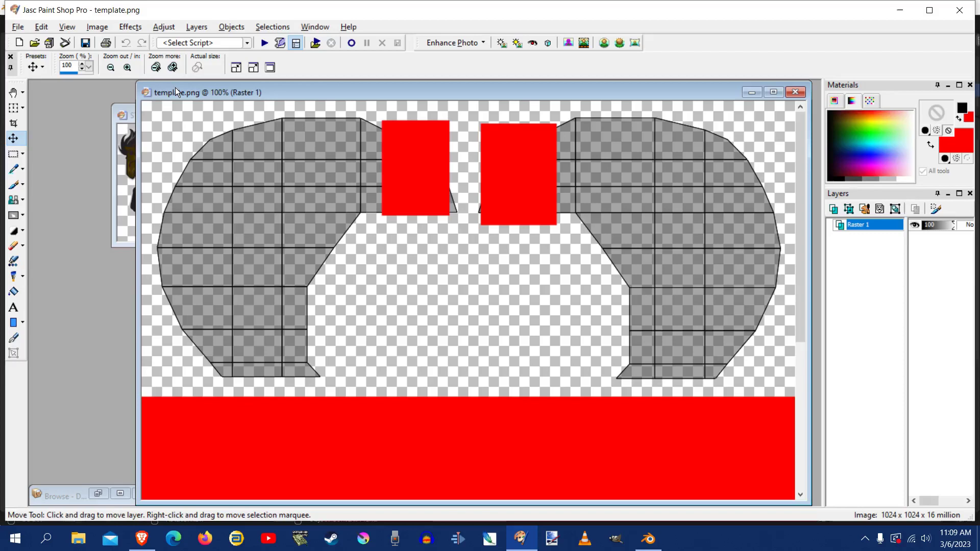
{"action": "left_click", "coordinate": [46, 27]}
{"action": "mouse_move", "coordinate": [87, 134]}
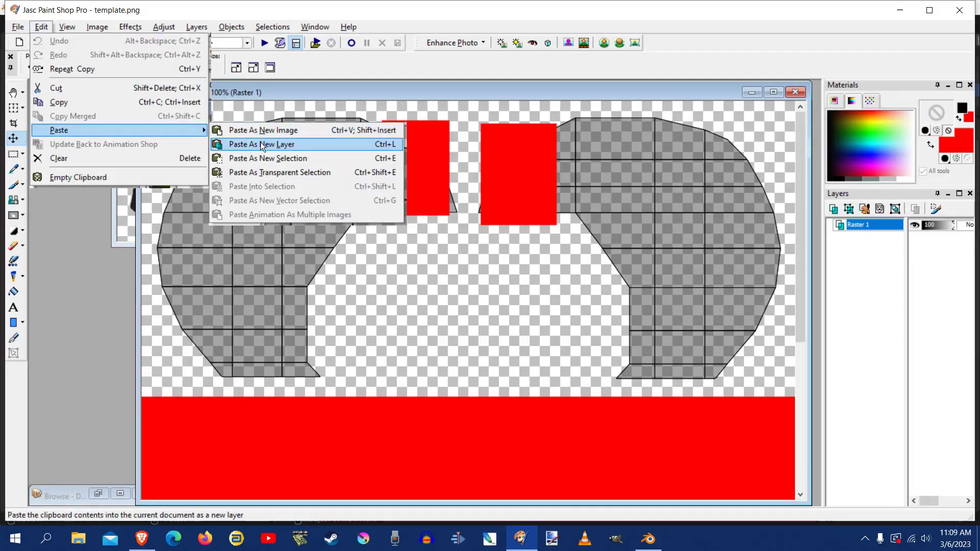
{"action": "left_click", "coordinate": [262, 145]}
{"action": "left_click_drag", "start_coordinate": [465, 425], "coordinate": [667, 203]}
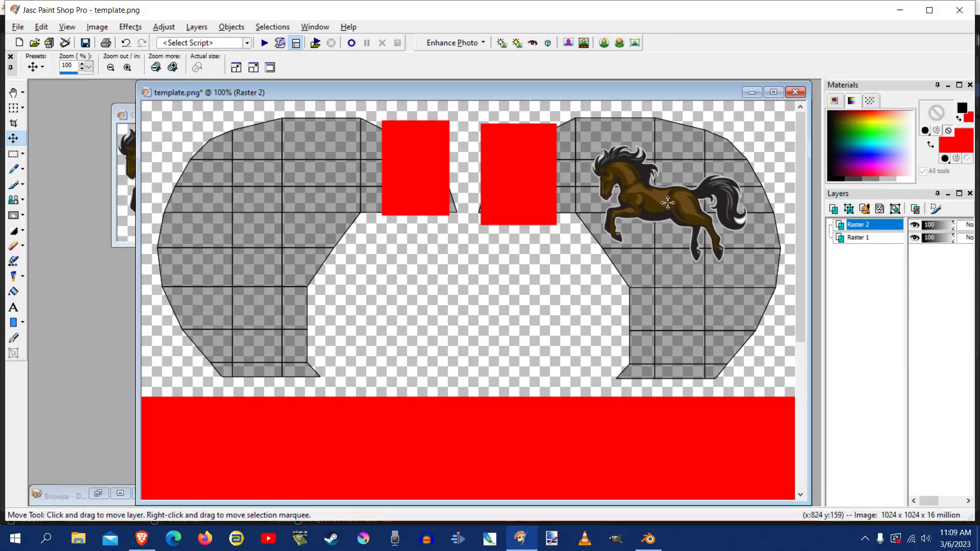
- Paste a second copy of the horse as a new selection and set it down on the left helmet shape
{"action": "left_click", "coordinate": [41, 26]}
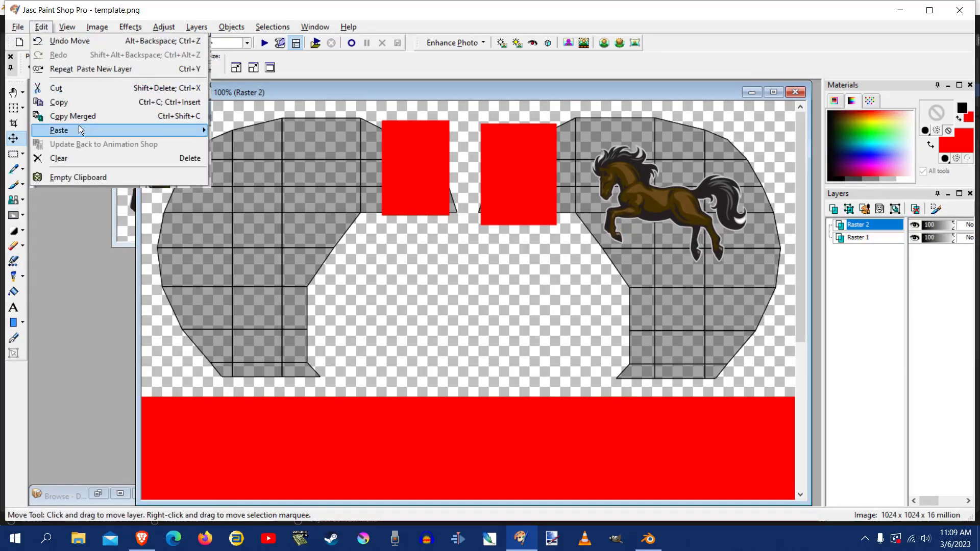
{"action": "mouse_move", "coordinate": [79, 130]}
{"action": "left_click", "coordinate": [269, 155]}
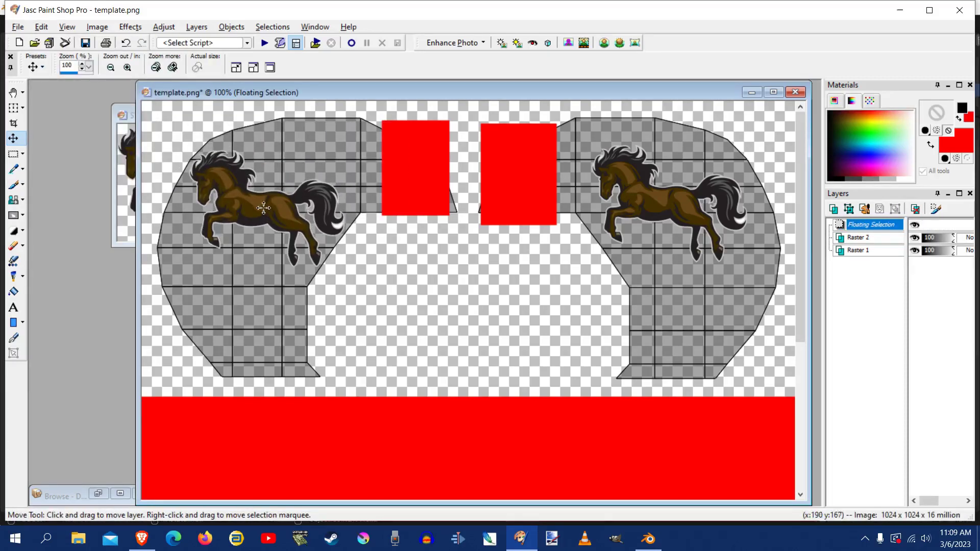
{"action": "left_click", "coordinate": [263, 207]}
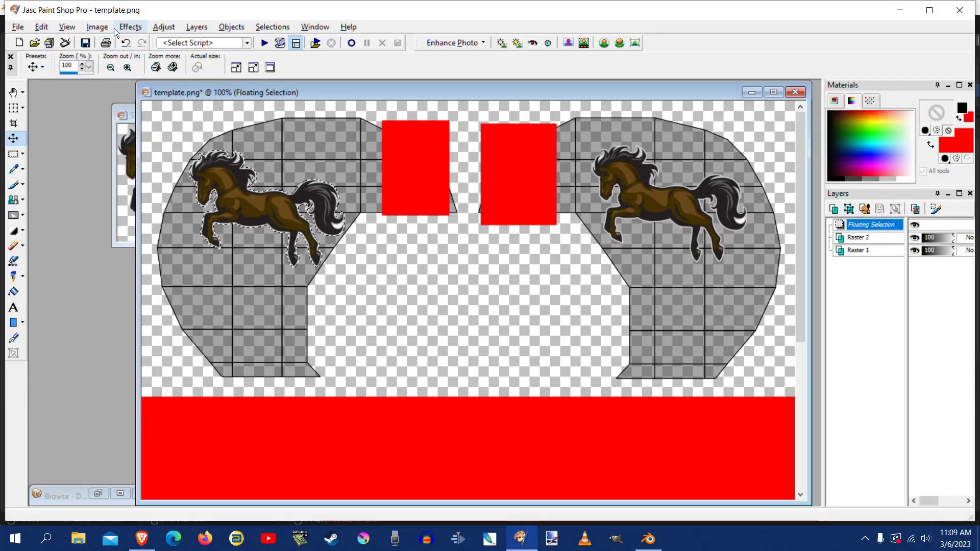
- Mirror the left horse, align it with the right one at the same height, and deselect it
{"action": "left_click", "coordinate": [97, 27]}
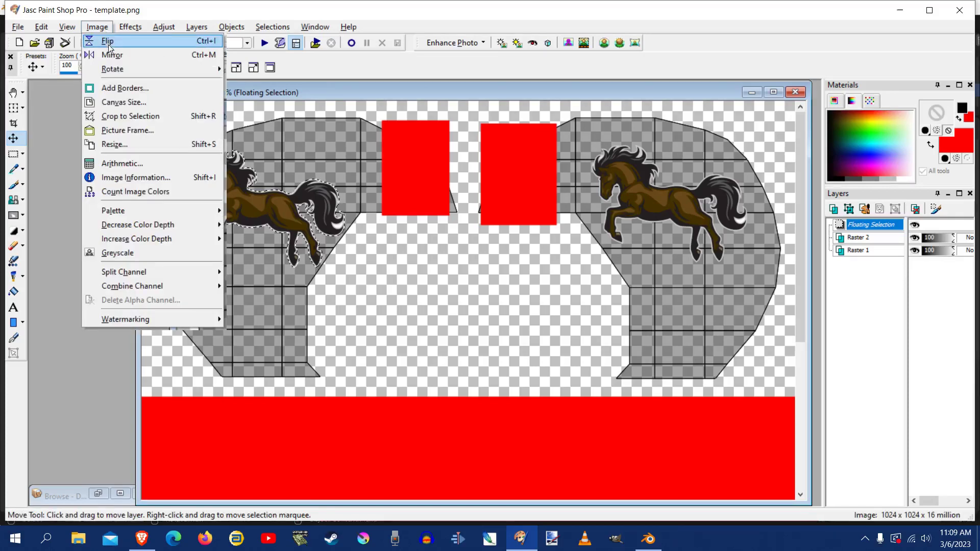
{"action": "left_click", "coordinate": [110, 54]}
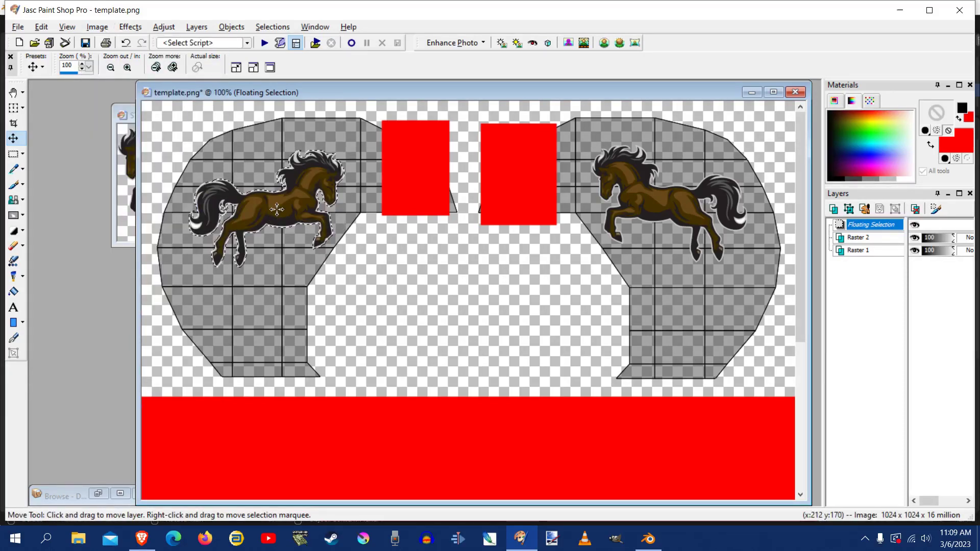
{"action": "left_click_drag", "start_coordinate": [277, 209], "coordinate": [277, 204]}
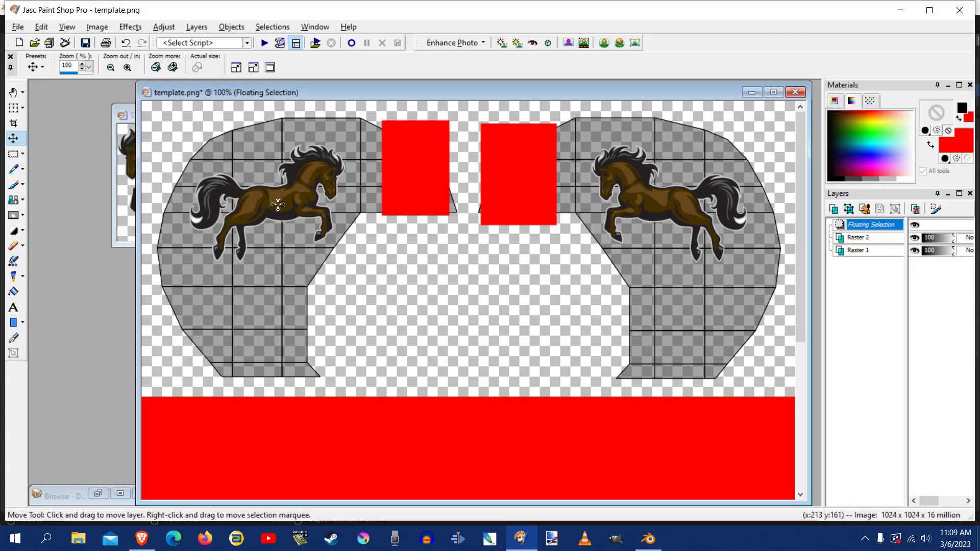
{"action": "left_click_drag", "start_coordinate": [278, 204], "coordinate": [279, 204]}
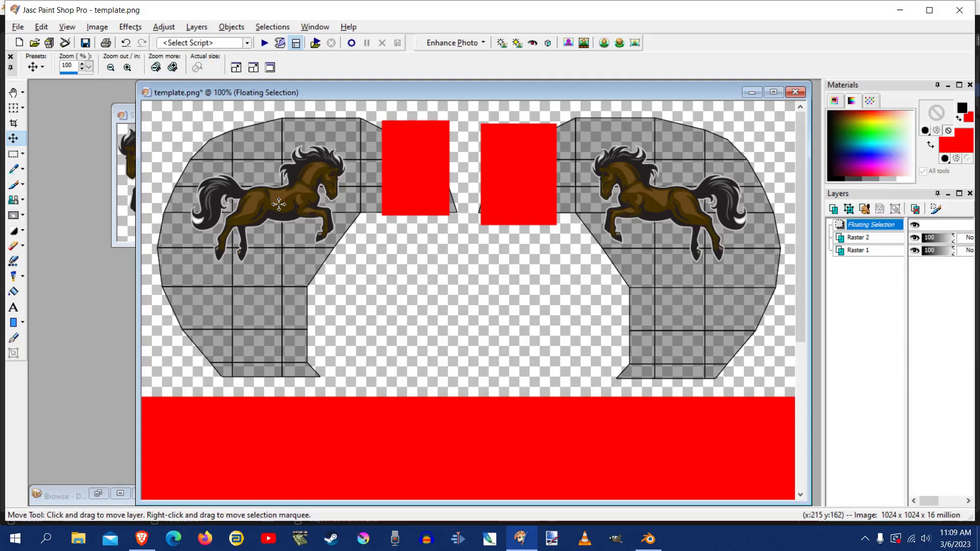
{"action": "left_click", "coordinate": [267, 26]}
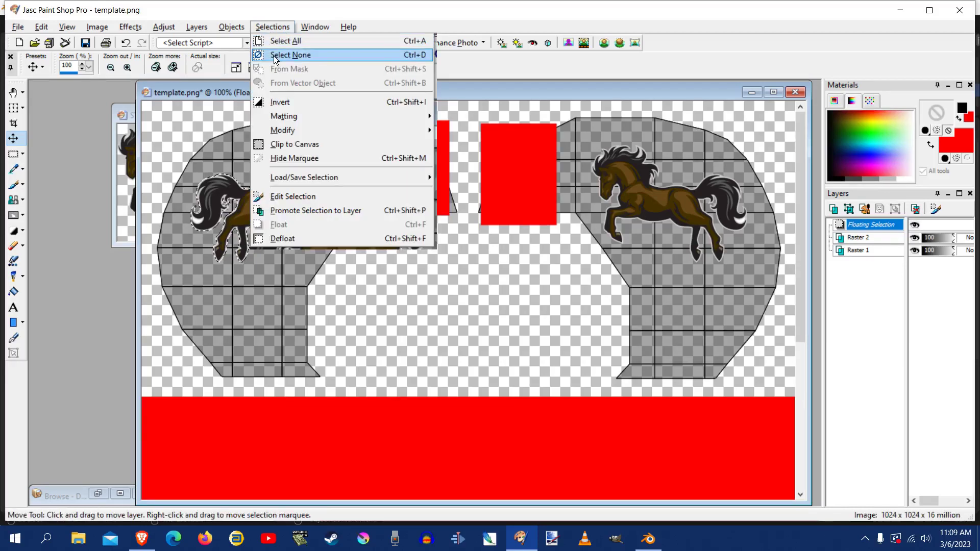
{"action": "left_click", "coordinate": [274, 56]}
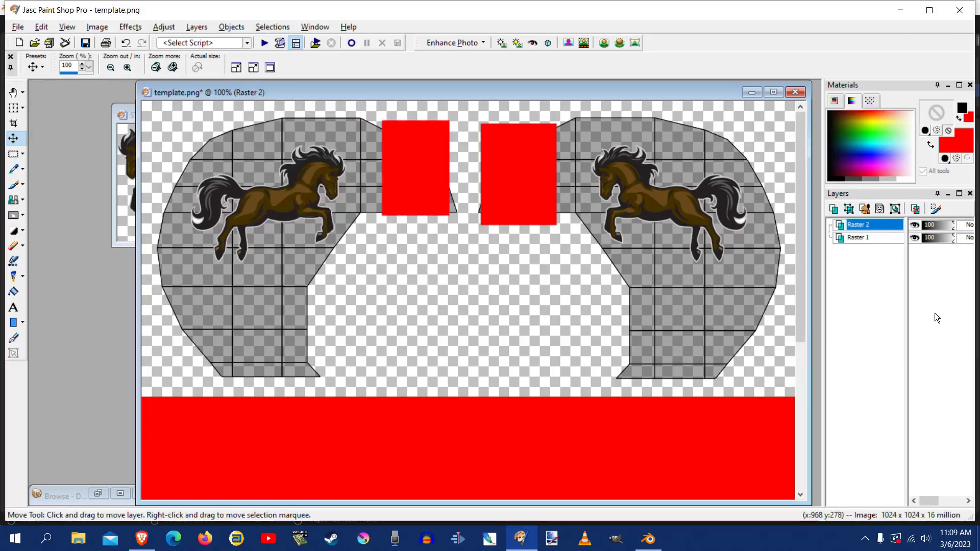
- Hide the Raster 1 template layer so only the two horse logos are shown
{"action": "left_click", "coordinate": [889, 239]}
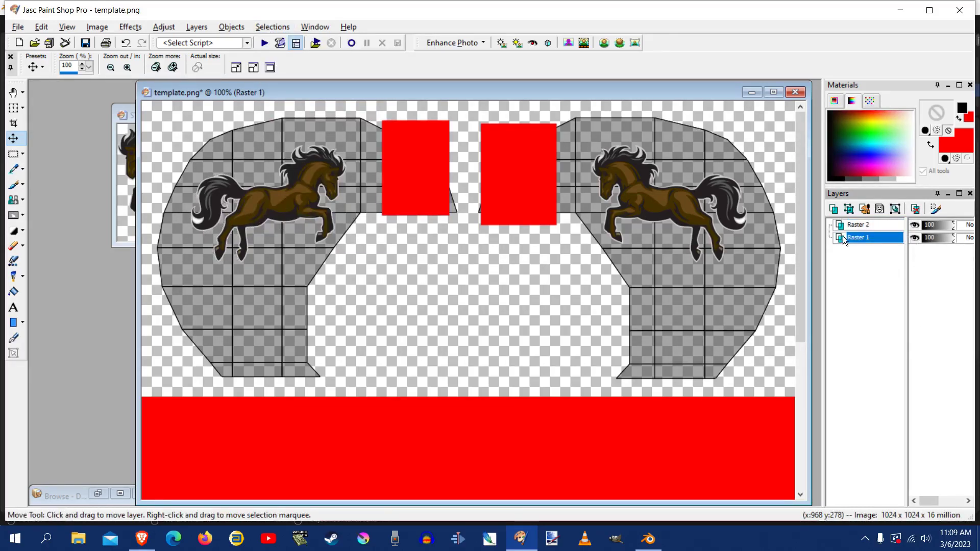
{"action": "left_click", "coordinate": [912, 239]}
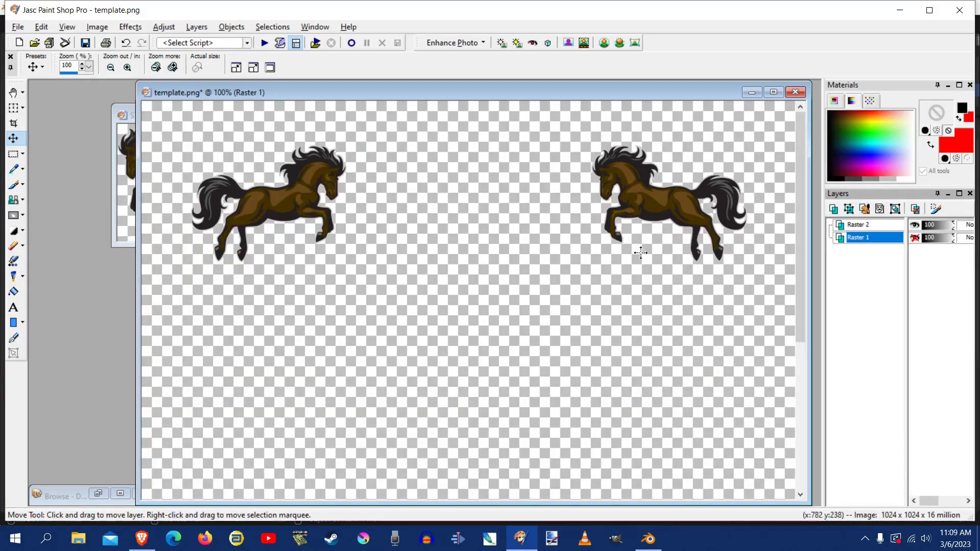
{"action": "left_click", "coordinate": [919, 240]}
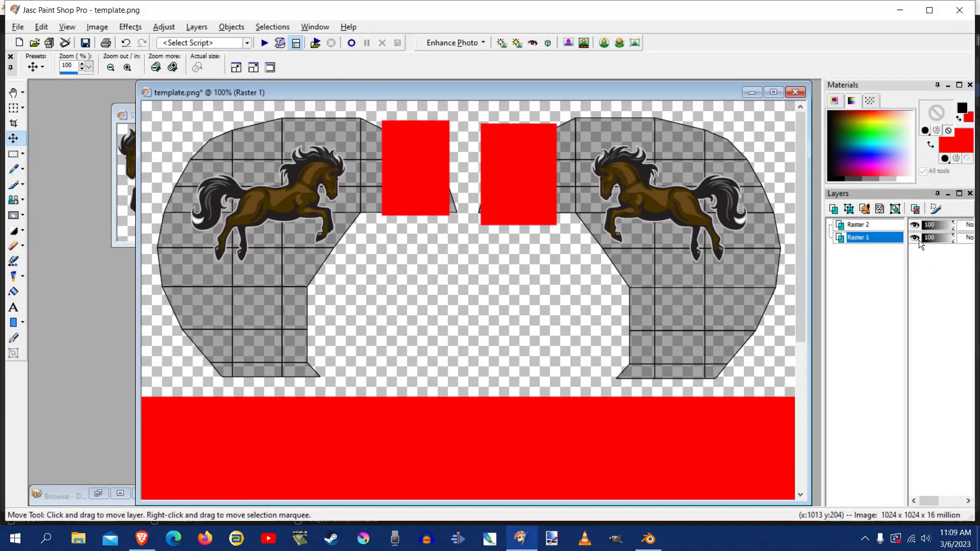
{"action": "left_click", "coordinate": [919, 239]}
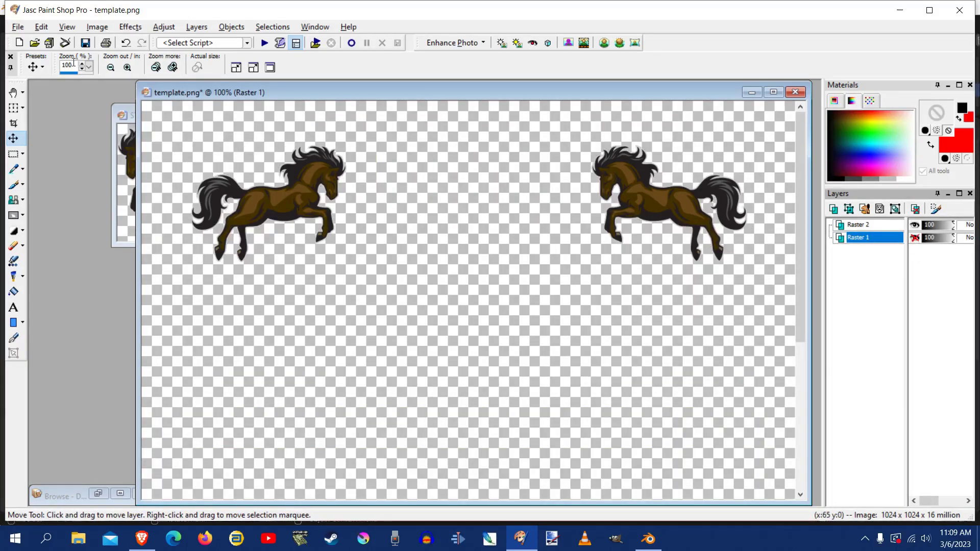
- Save the image as logo.png in the Helmet Logos folder, overwriting the existing file and accepting a merged image
{"action": "left_click", "coordinate": [18, 27]}
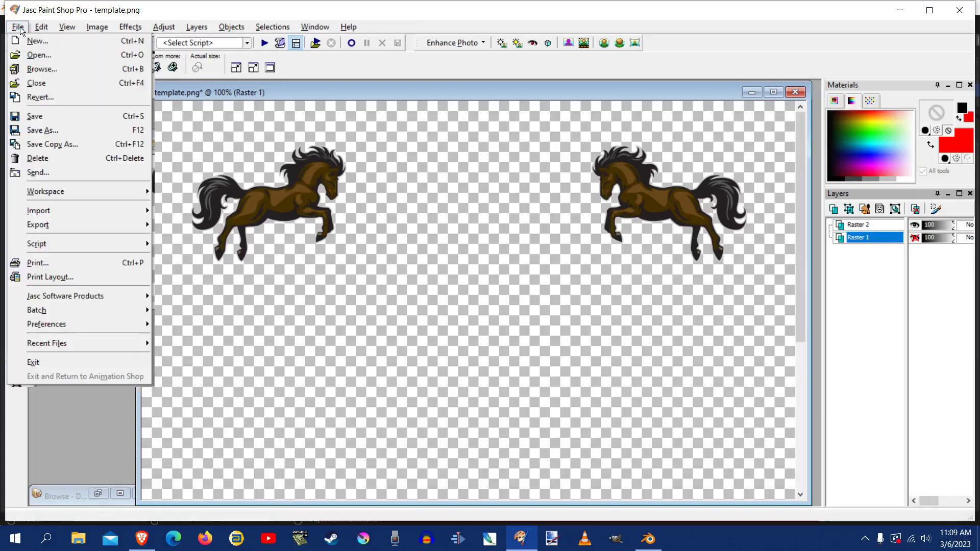
{"action": "left_click", "coordinate": [41, 130]}
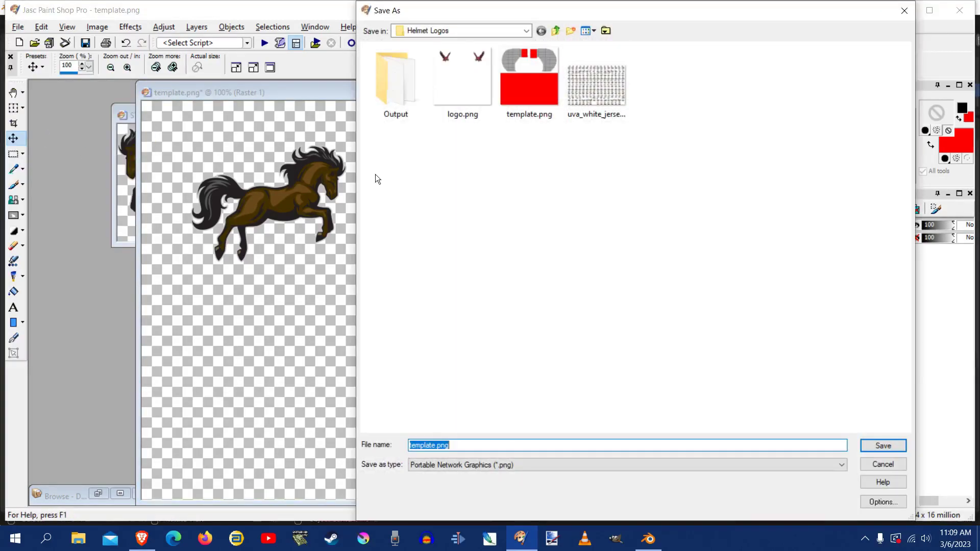
{"action": "left_click", "coordinate": [459, 110]}
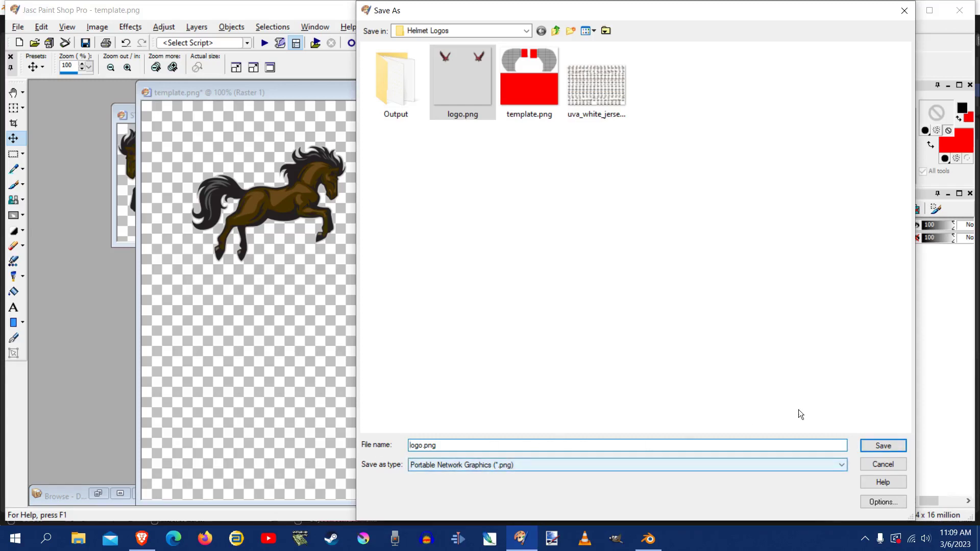
{"action": "left_click", "coordinate": [881, 446]}
{"action": "left_click", "coordinate": [513, 311]}
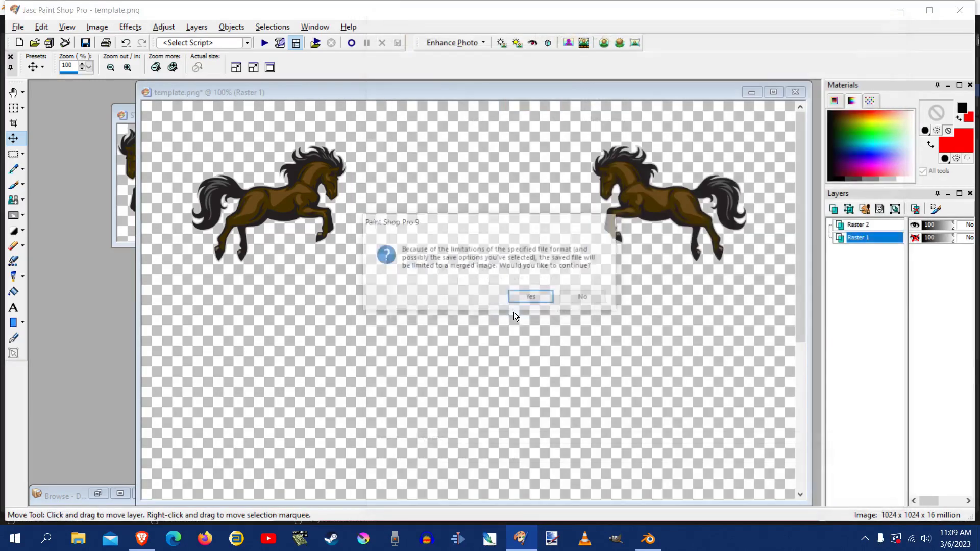
{"action": "left_click", "coordinate": [527, 299]}
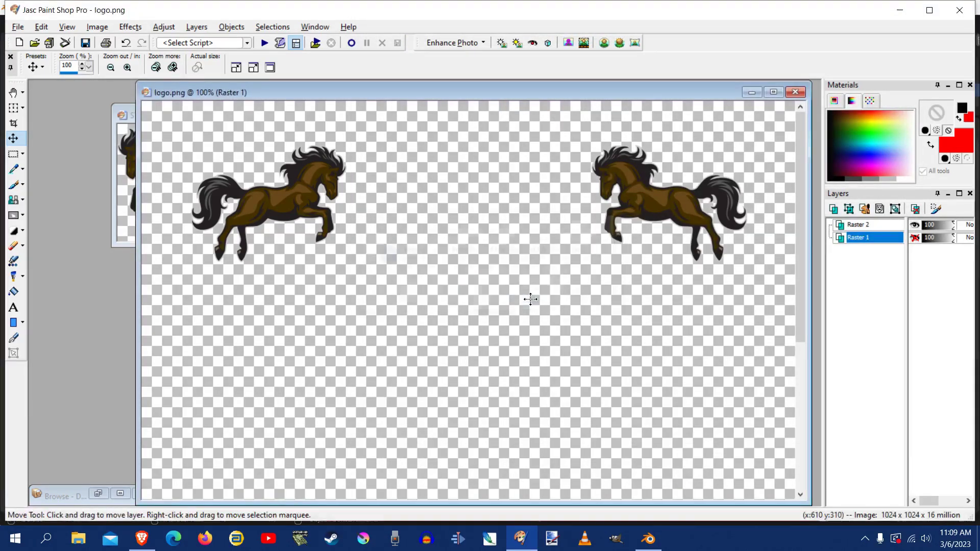
- Check the saved logo.png in the Helmet Logos folder browser and close its image window
{"action": "left_click", "coordinate": [753, 93]}
{"action": "left_click", "coordinate": [97, 492]}
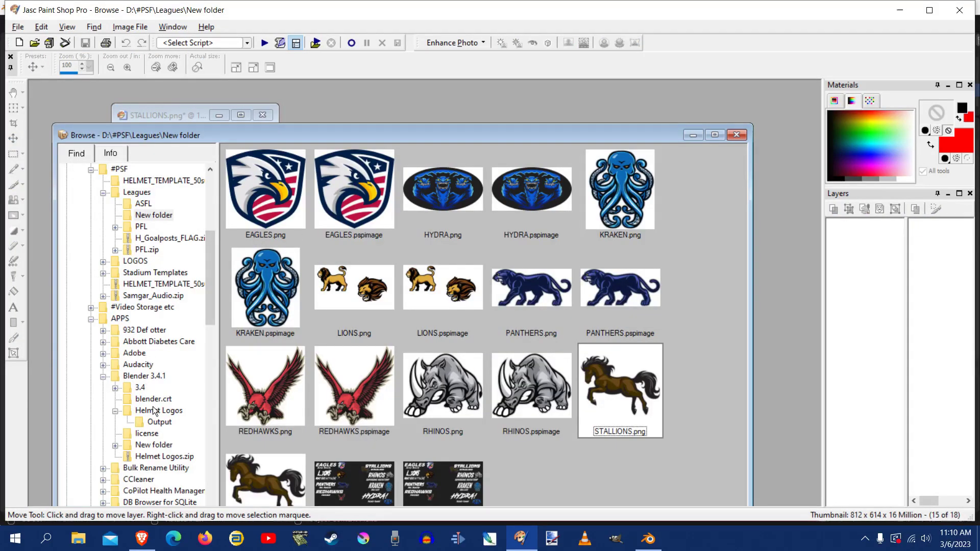
{"action": "left_click", "coordinate": [155, 411]}
{"action": "double_click", "coordinate": [267, 175]}
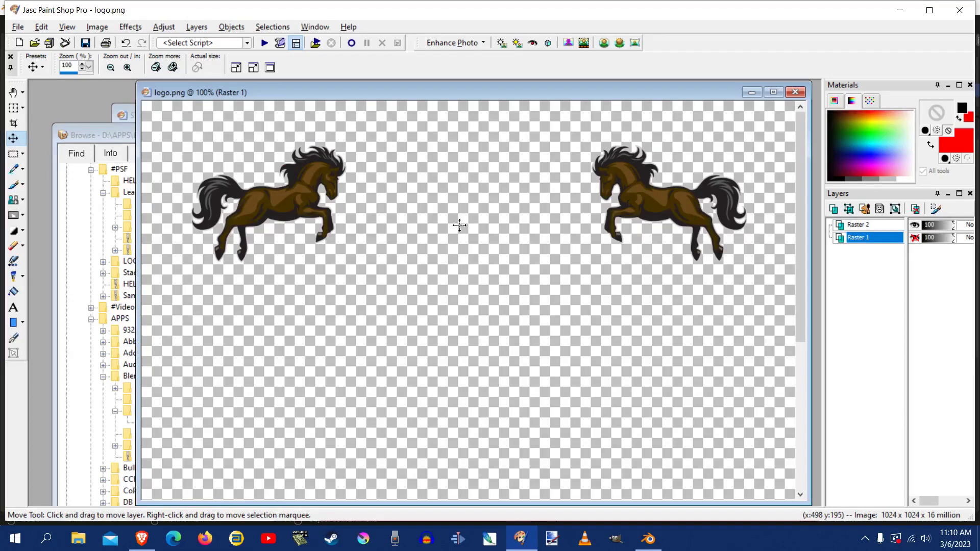
{"action": "left_click", "coordinate": [801, 96]}
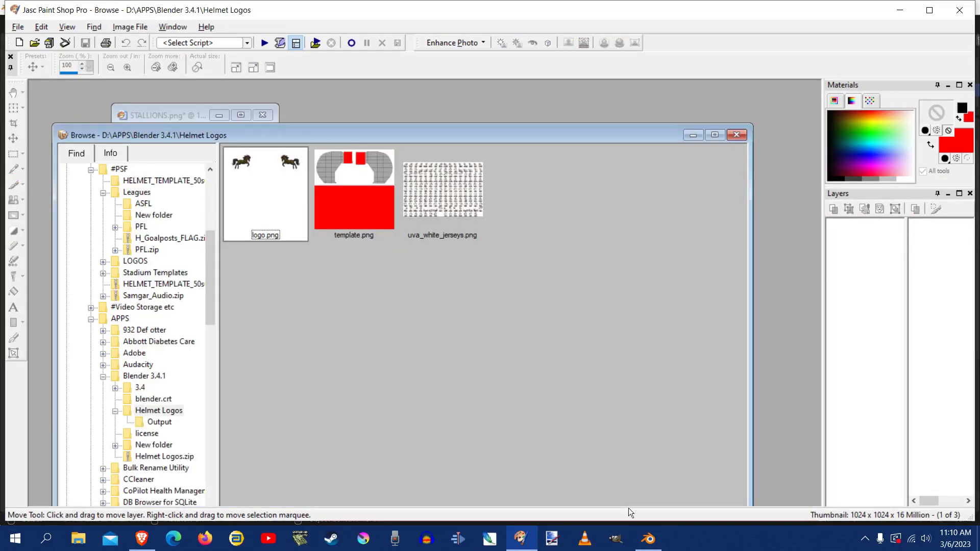
- Switch to Blender and reload logo.png from disk in the image editor
{"action": "left_click", "coordinate": [644, 539]}
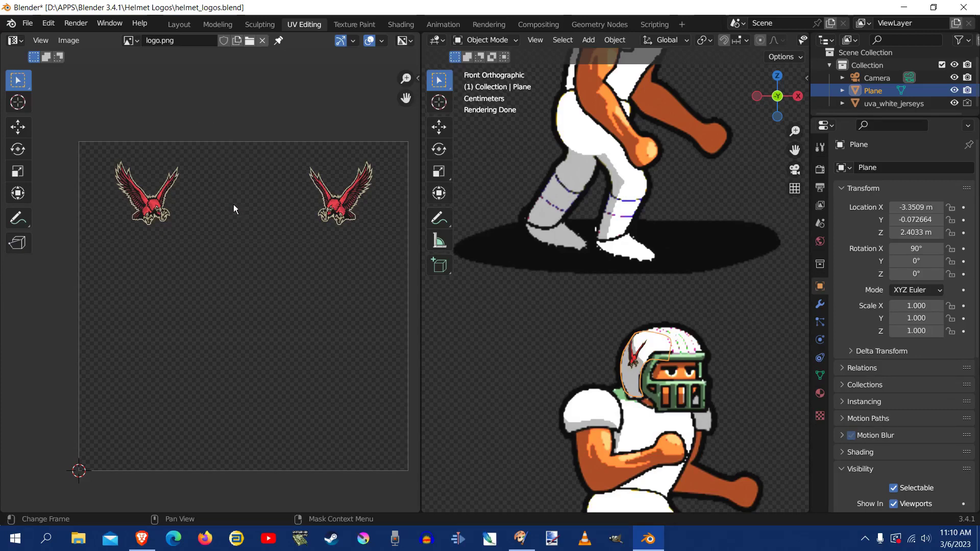
{"action": "left_click", "coordinate": [69, 40]}
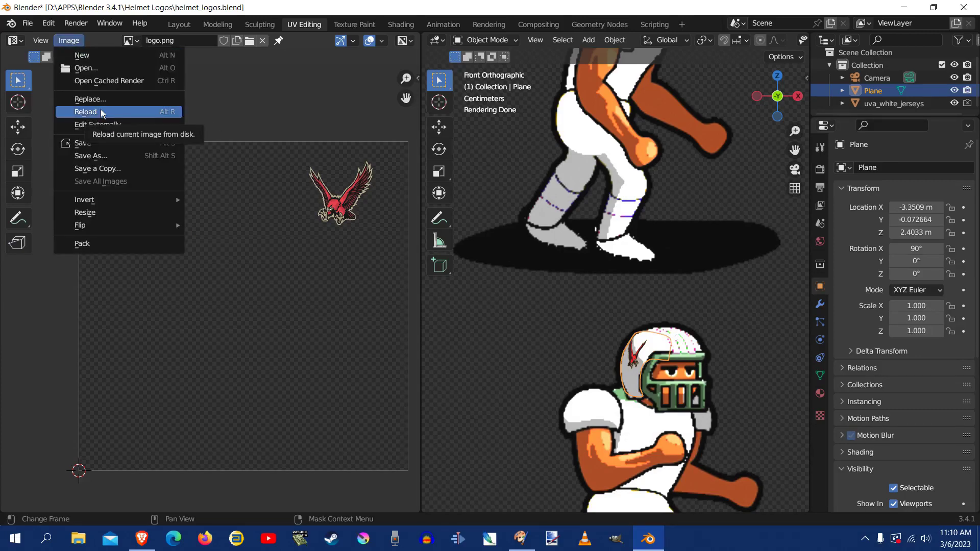
{"action": "left_click", "coordinate": [100, 109]}
- Try to render the image, choosing to wait for the program to respond, and maximize the main window
{"action": "left_click", "coordinate": [76, 23]}
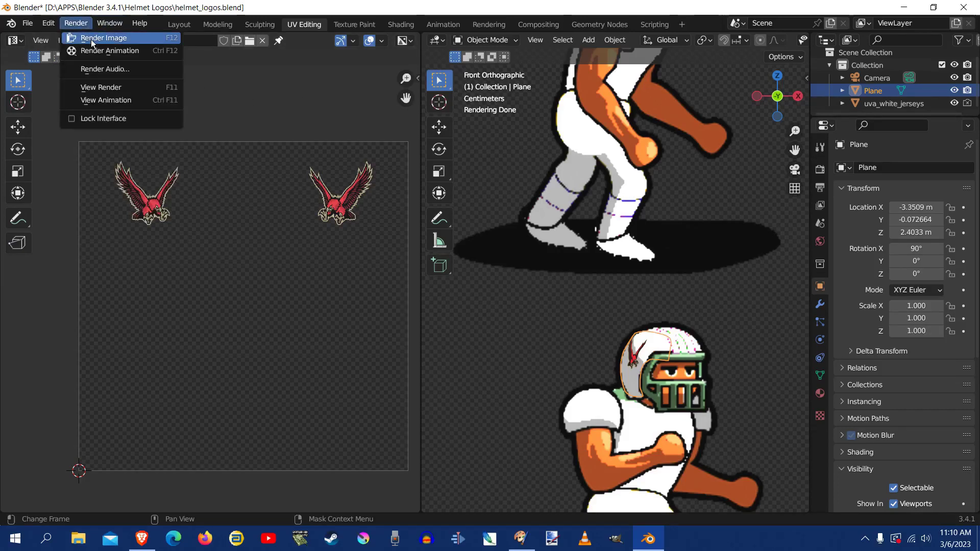
{"action": "left_click", "coordinate": [92, 37]}
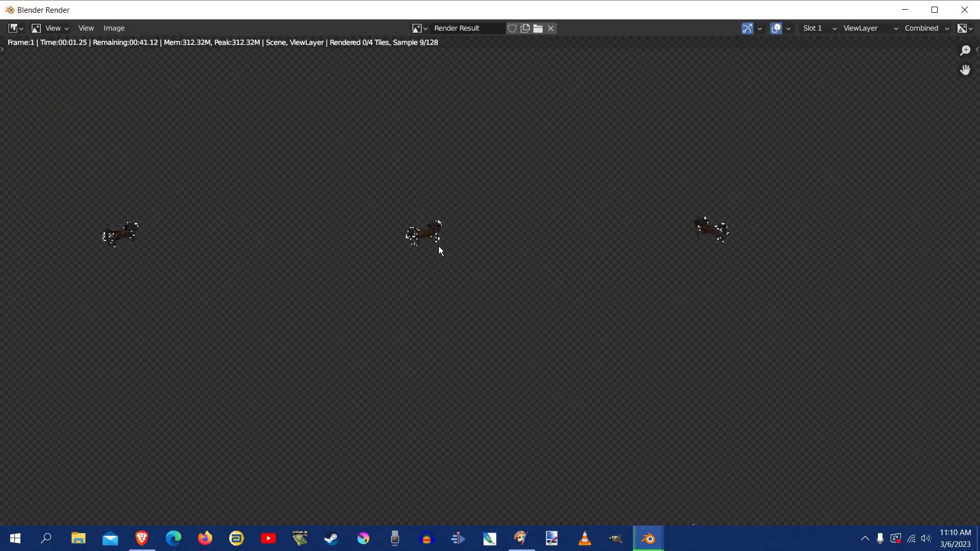
{"action": "scroll", "coordinate": [429, 240], "scroll_direction": "down", "scroll_amount": 6}
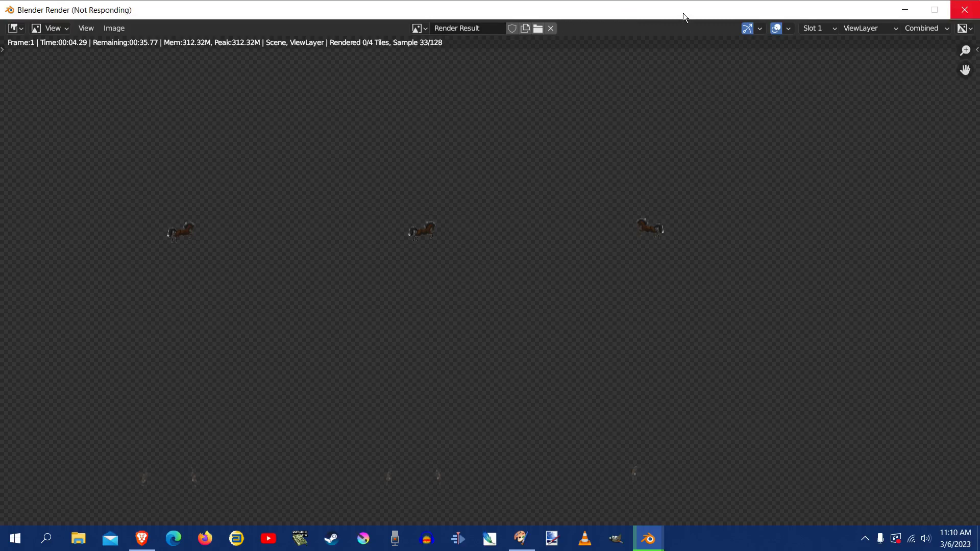
{"action": "left_click_drag", "start_coordinate": [683, 13], "coordinate": [623, 100]}
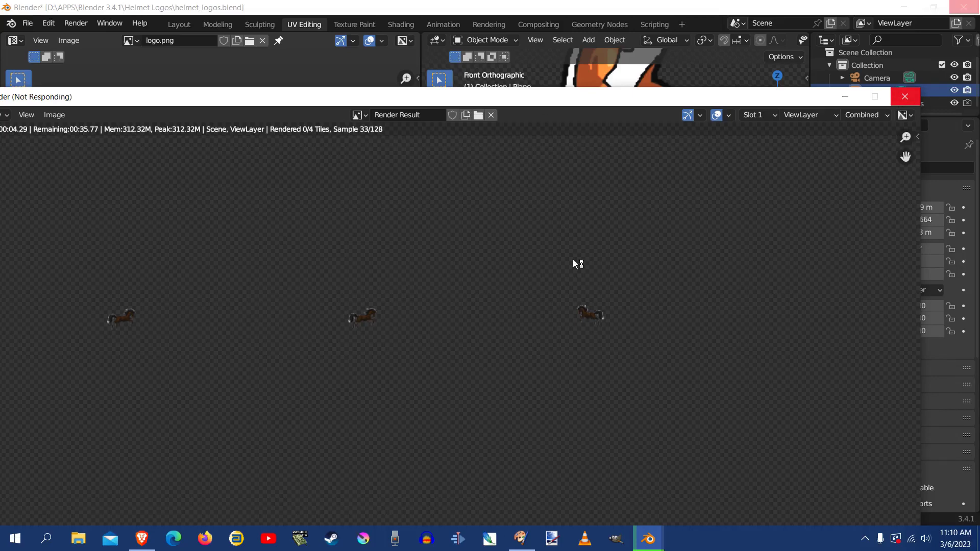
{"action": "left_click", "coordinate": [490, 51]}
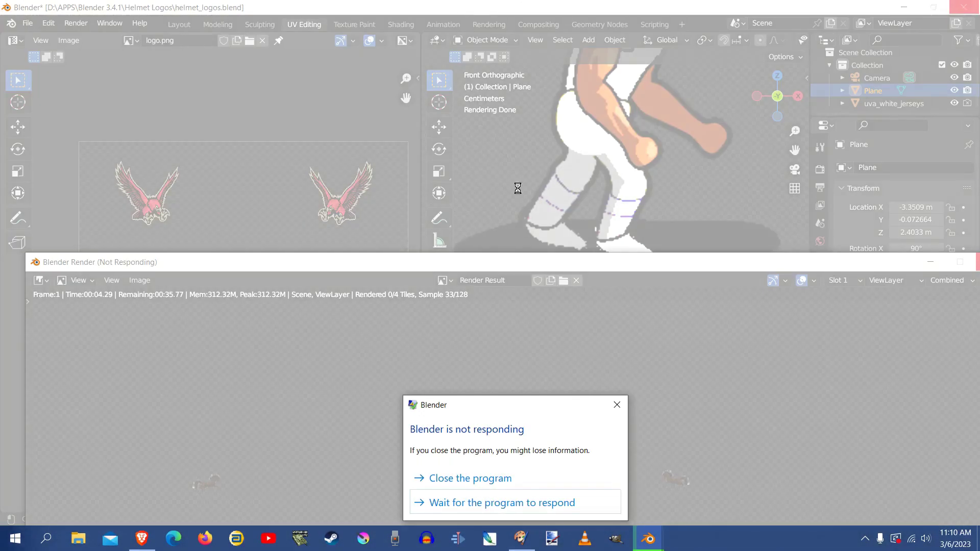
{"action": "left_click", "coordinate": [490, 503]}
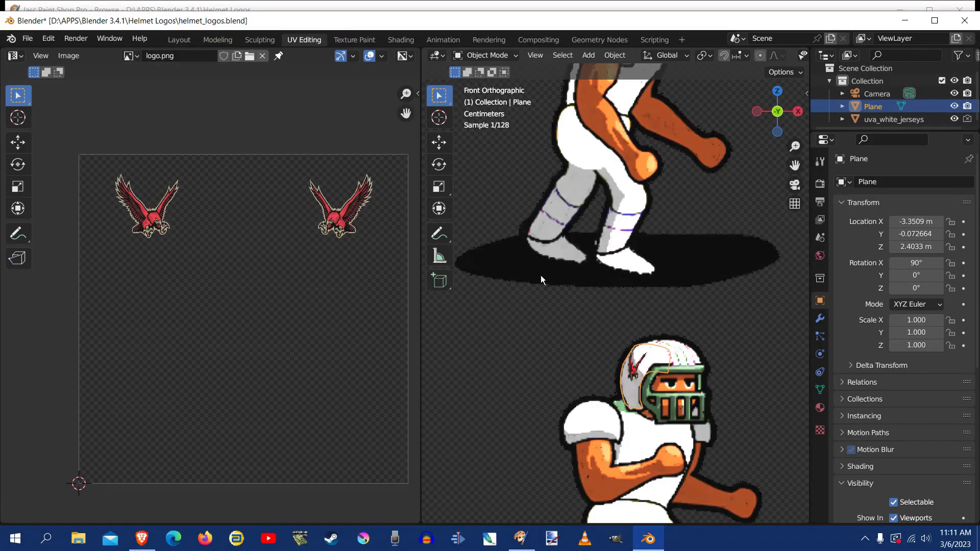
{"action": "double_click", "coordinate": [638, 20]}
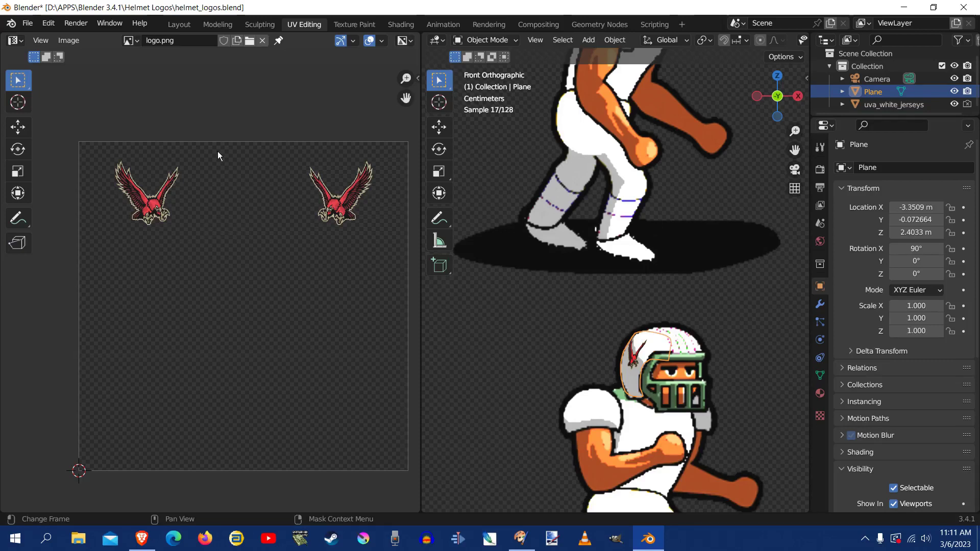
- Reload logo.png from disk and refresh the 3D viewport by cycling its shading through Solid and Material Preview back to Rendered
{"action": "left_click", "coordinate": [77, 41]}
{"action": "left_click", "coordinate": [84, 109]}
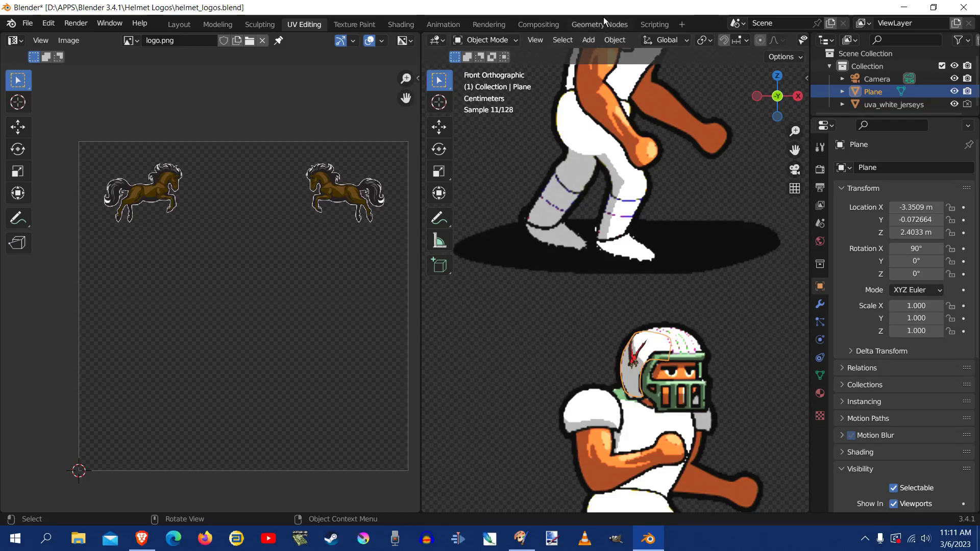
{"action": "scroll", "coordinate": [597, 40], "scroll_direction": "down", "scroll_amount": 8}
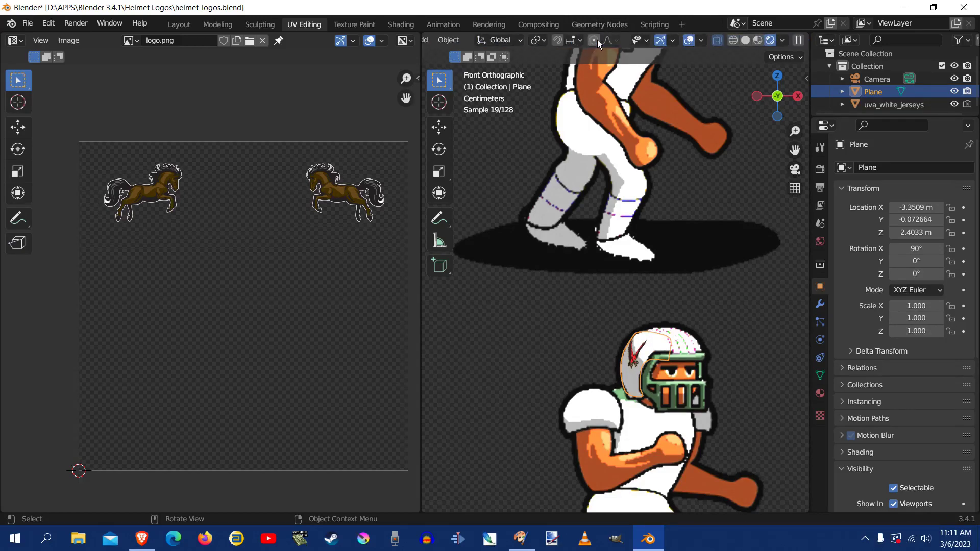
{"action": "left_click", "coordinate": [744, 40]}
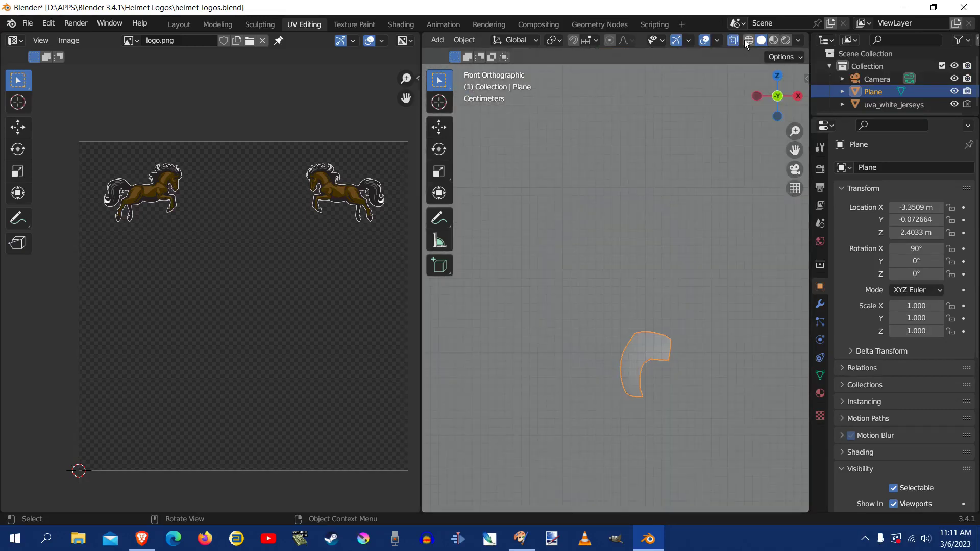
{"action": "left_click", "coordinate": [772, 40]}
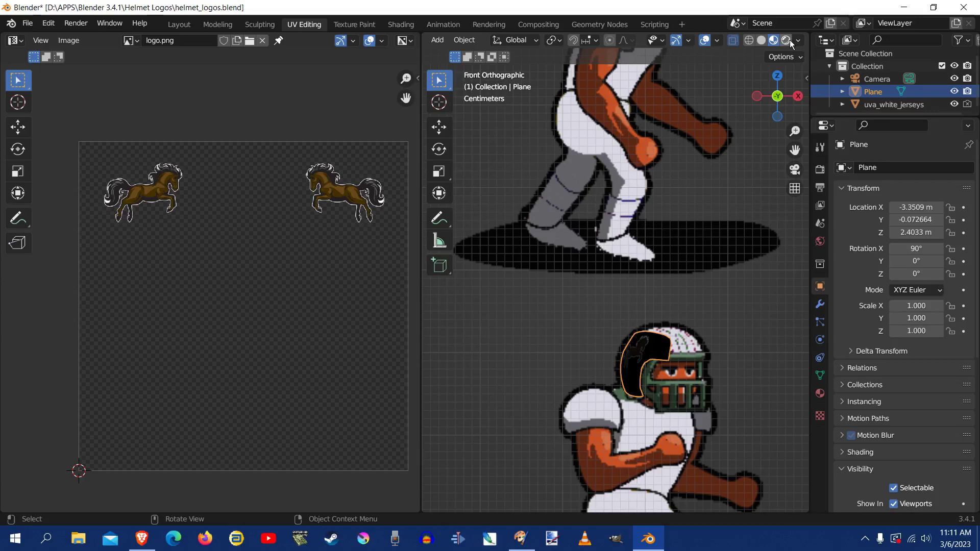
{"action": "left_click", "coordinate": [786, 41]}
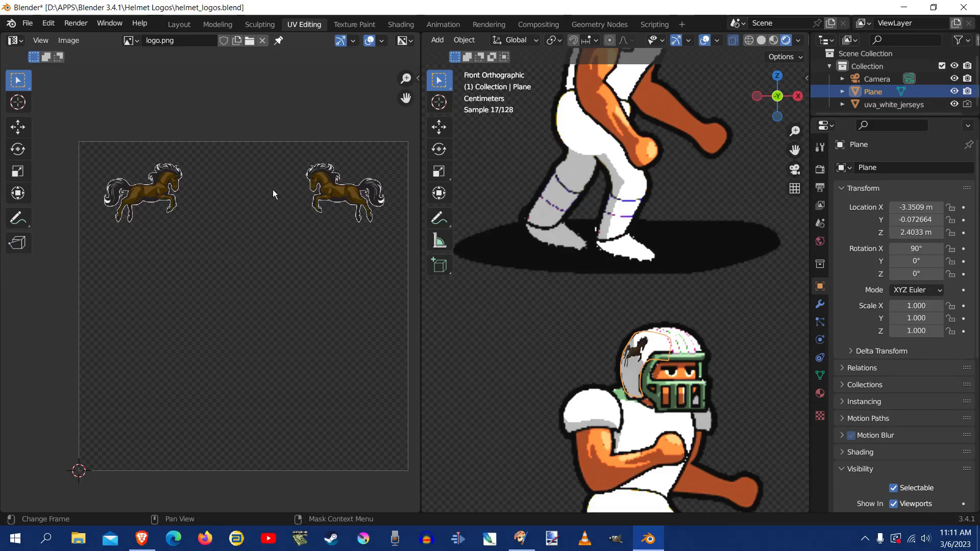
{"action": "left_click", "coordinate": [81, 42]}
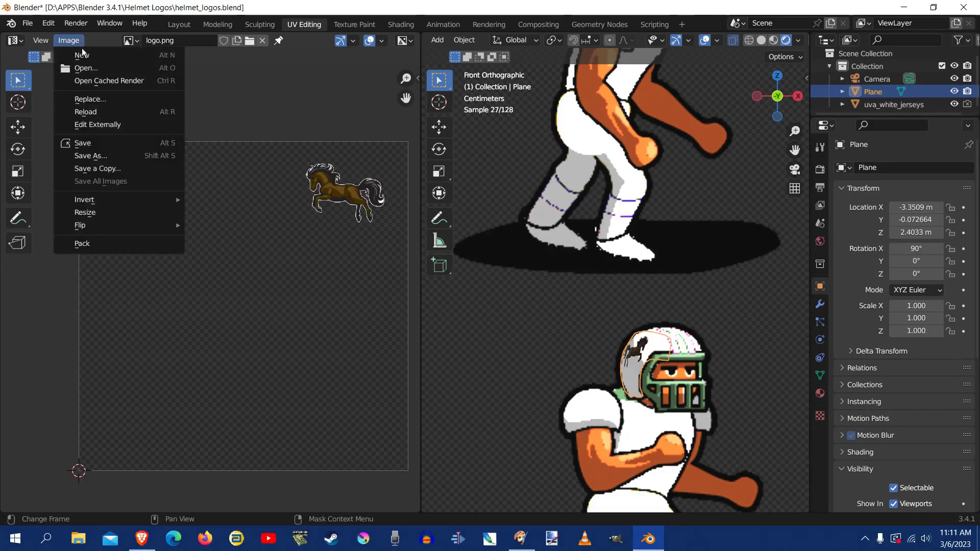
{"action": "left_click", "coordinate": [91, 108]}
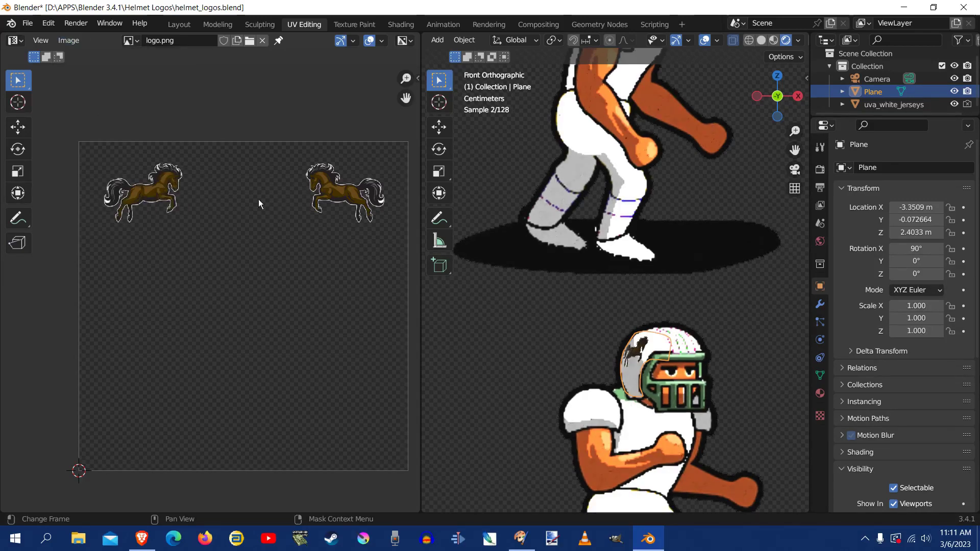
- Switch to Paint Shop Pro and close the STALLIONS.png image
{"action": "left_click", "coordinate": [514, 540]}
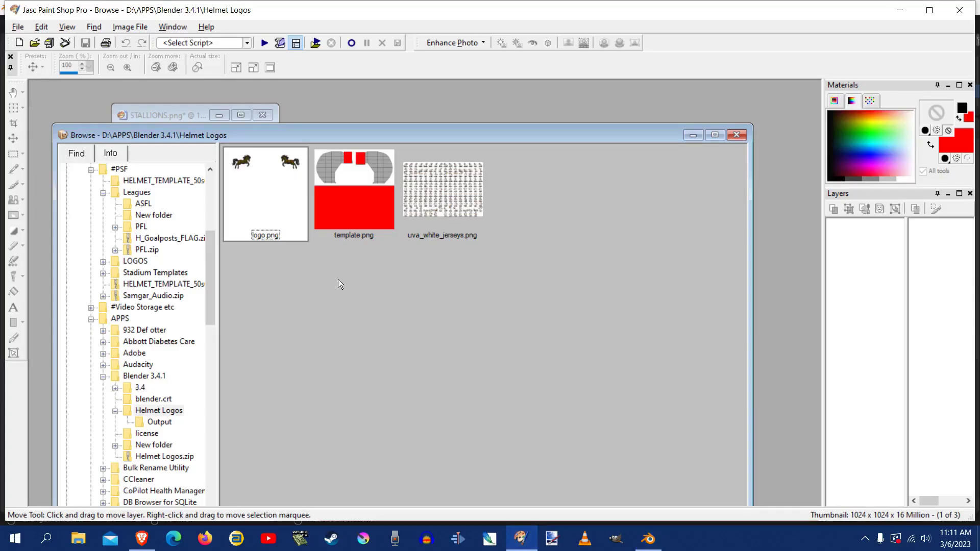
{"action": "left_click", "coordinate": [263, 115]}
{"action": "left_click", "coordinate": [491, 296]}
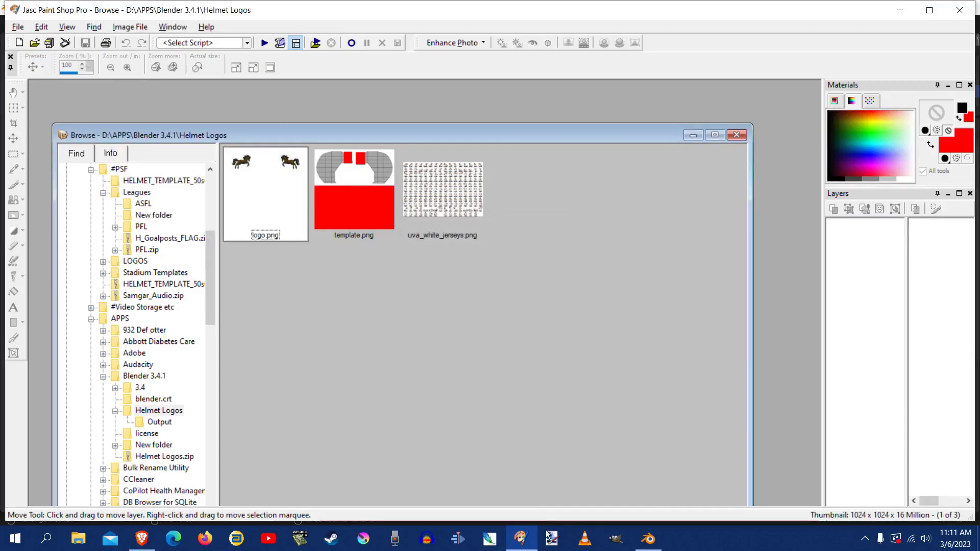
- Switch back to Blender and render the image with the Stallions logo
{"action": "left_click", "coordinate": [644, 540]}
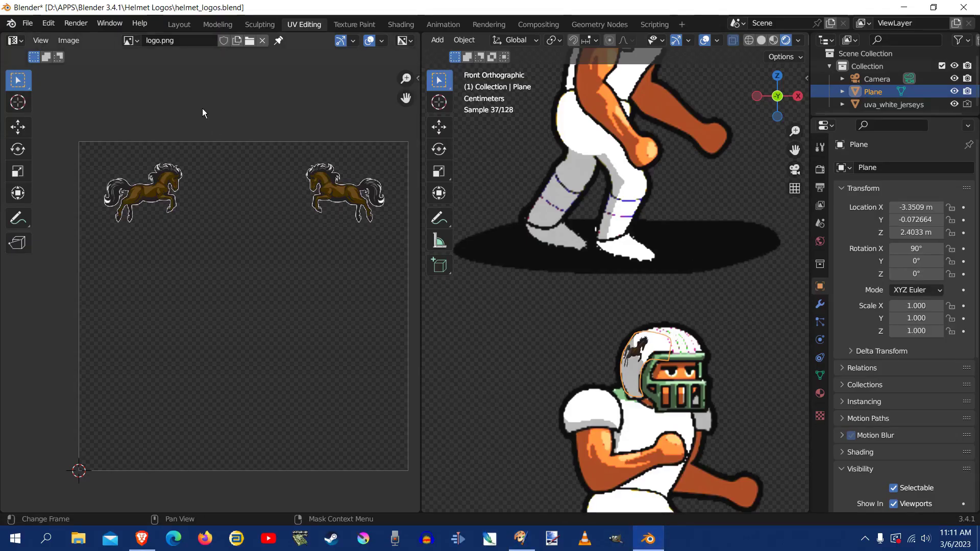
{"action": "left_click", "coordinate": [76, 23]}
{"action": "left_click", "coordinate": [97, 35]}
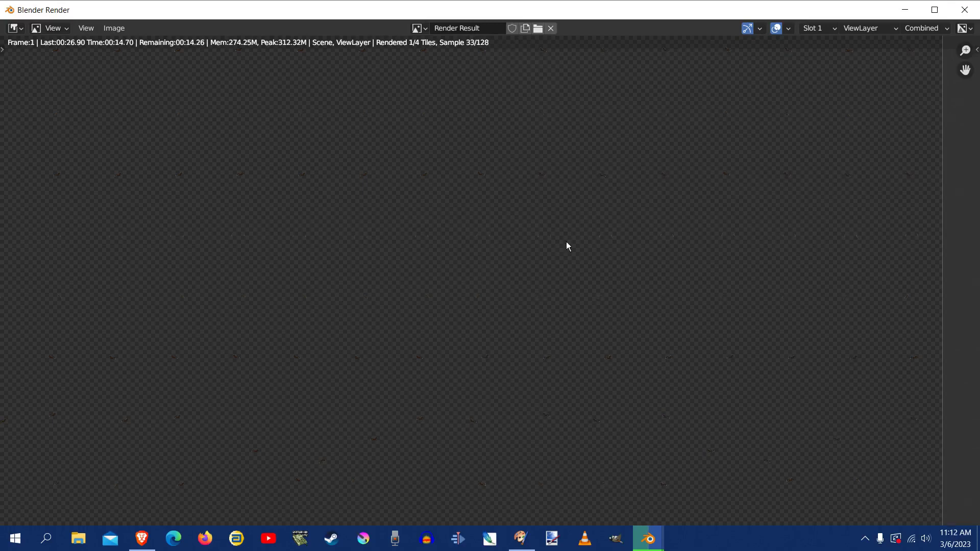
- Examine the horse logos across the render result
{"action": "scroll", "coordinate": [311, 182], "scroll_direction": "down", "scroll_amount": 6}
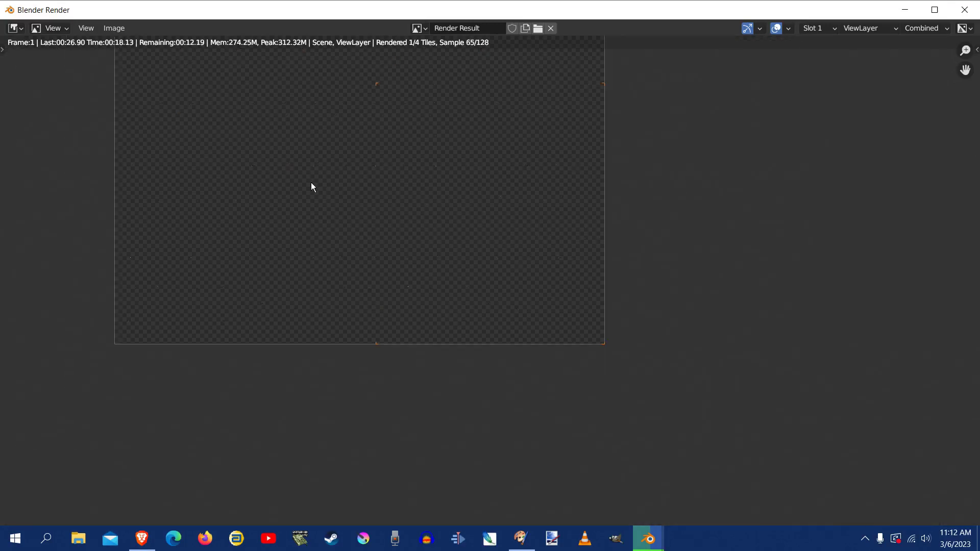
{"action": "scroll", "coordinate": [393, 324], "scroll_direction": "down", "scroll_amount": 1}
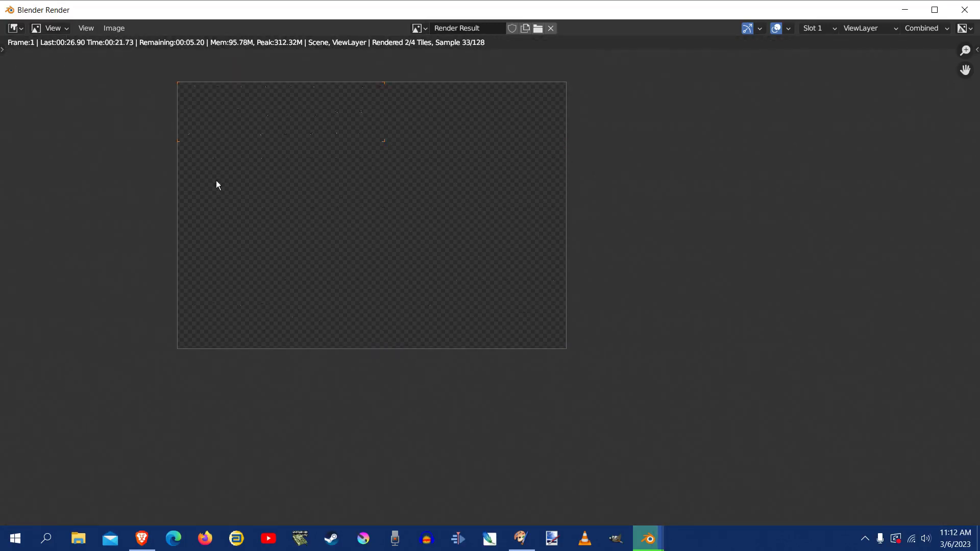
{"action": "scroll", "coordinate": [280, 70], "scroll_direction": "up", "scroll_amount": 3}
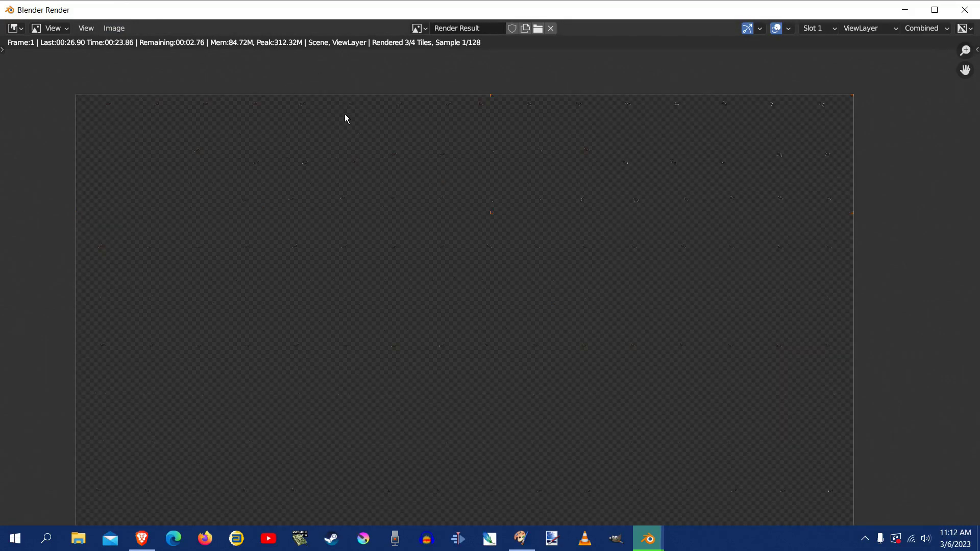
{"action": "scroll", "coordinate": [349, 109], "scroll_direction": "up", "scroll_amount": 1}
{"action": "scroll", "coordinate": [349, 107], "scroll_direction": "up", "scroll_amount": 4}
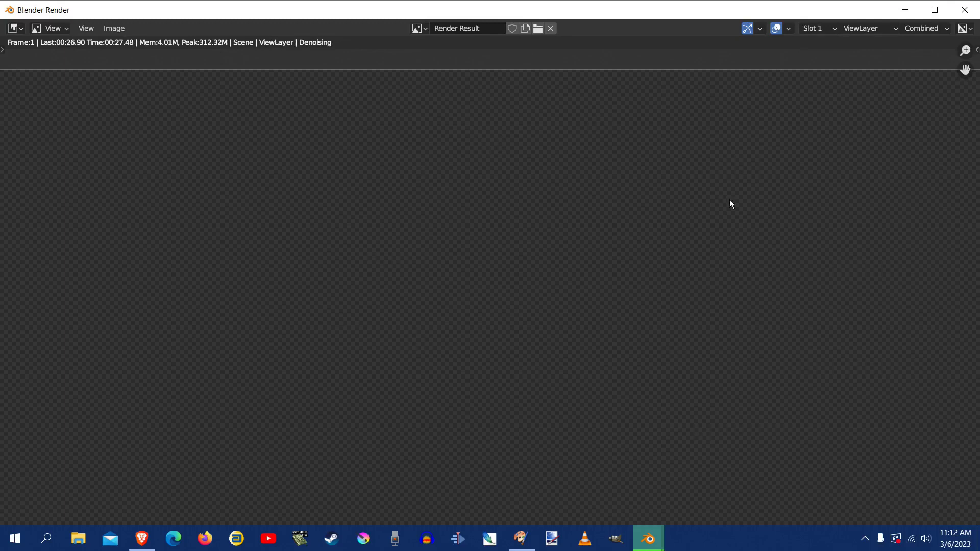
{"action": "scroll", "coordinate": [482, 234], "scroll_direction": "down", "scroll_amount": 3}
{"action": "scroll", "coordinate": [468, 167], "scroll_direction": "down", "scroll_amount": 2}
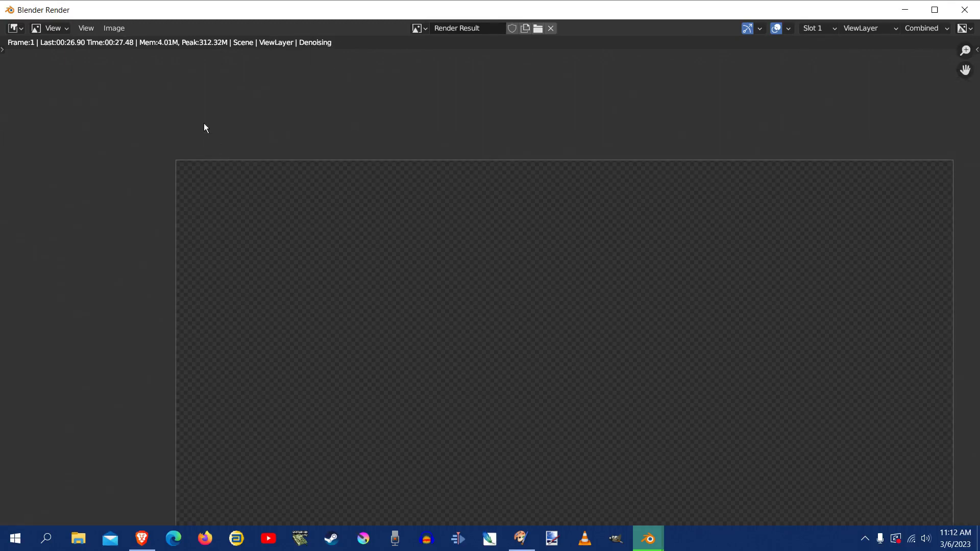
{"action": "scroll", "coordinate": [204, 123], "scroll_direction": "down", "scroll_amount": 1}
{"action": "scroll", "coordinate": [465, 363], "scroll_direction": "up", "scroll_amount": 1}
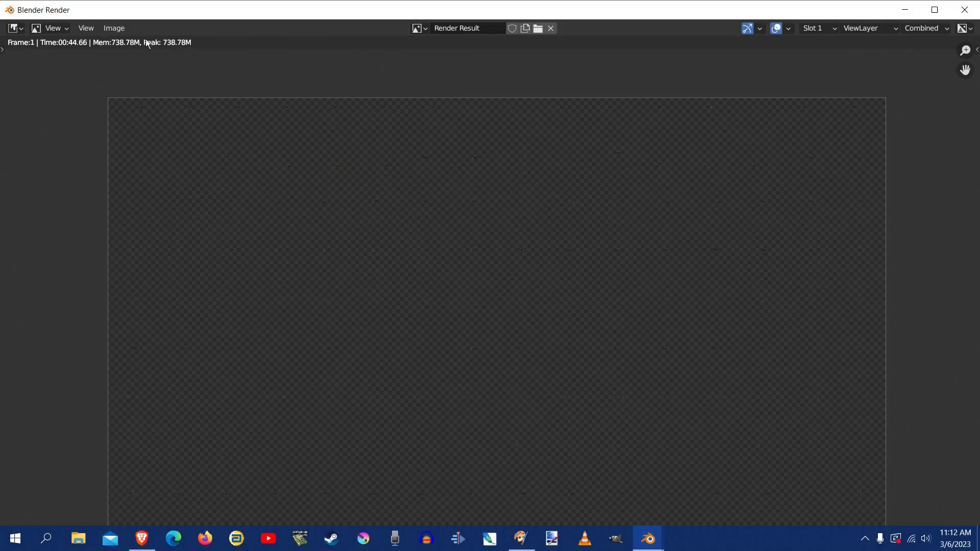
{"action": "scroll", "coordinate": [266, 199], "scroll_direction": "up", "scroll_amount": 7}
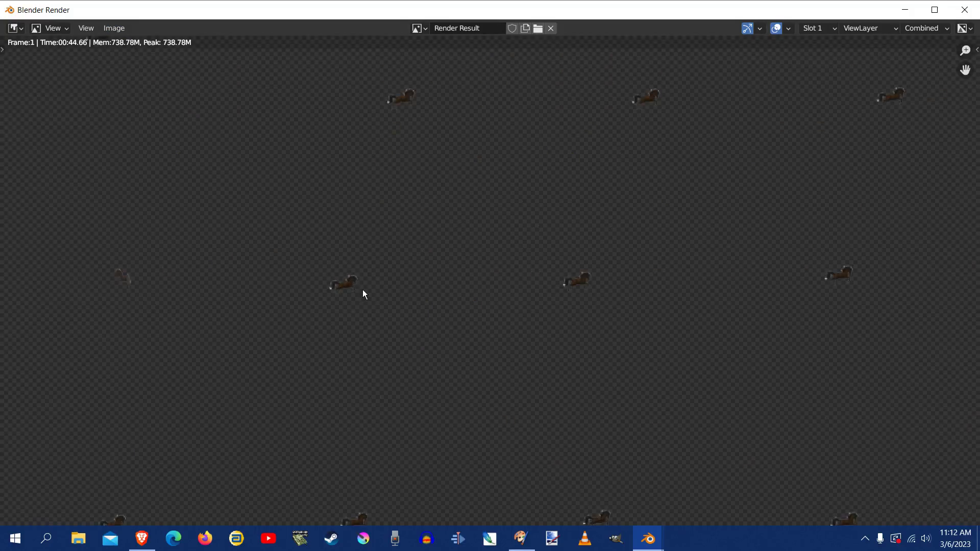
- Save the render result as stallions.png in the Output folder and close the render window
{"action": "left_click", "coordinate": [117, 28]}
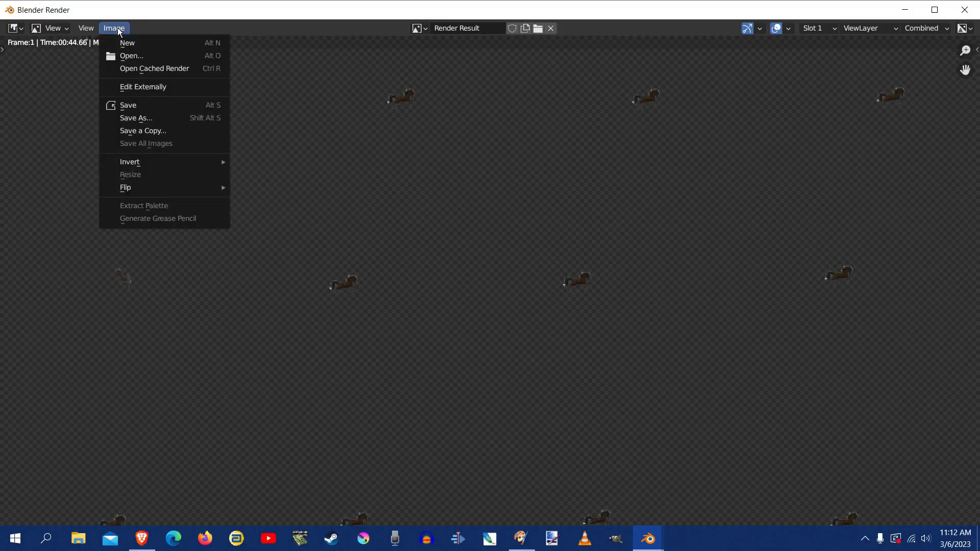
{"action": "left_click", "coordinate": [127, 119]}
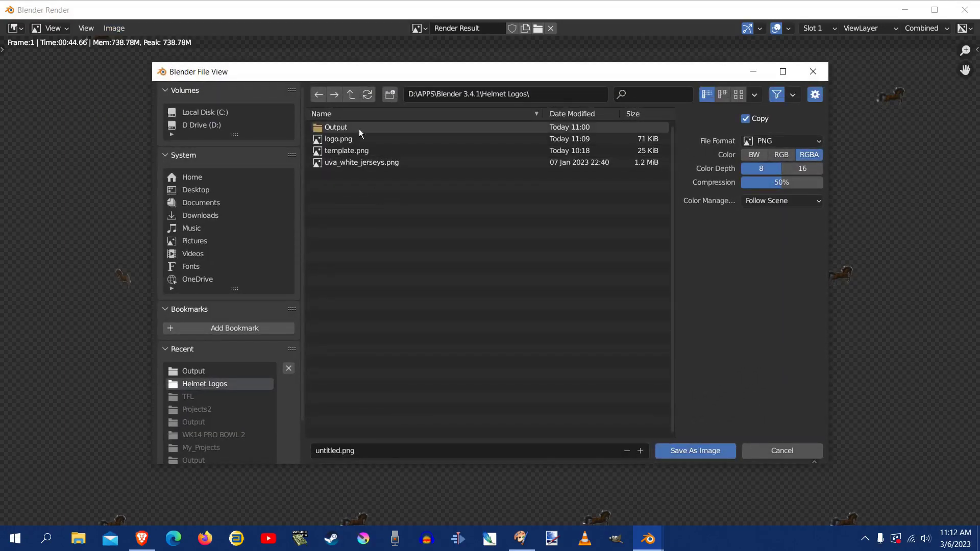
{"action": "left_click", "coordinate": [351, 128]}
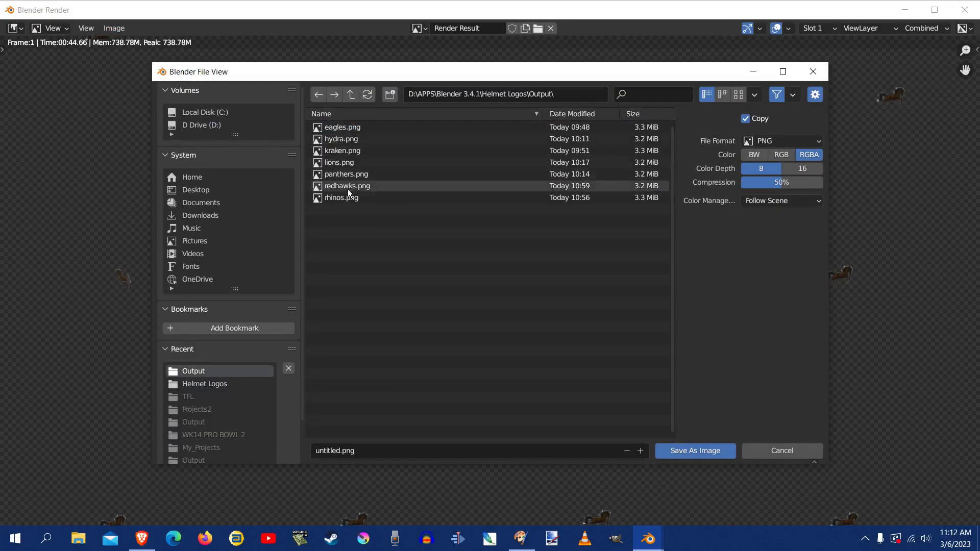
{"action": "left_click", "coordinate": [340, 452]}
{"action": "left_click_drag", "start_coordinate": [339, 451], "coordinate": [310, 448]}
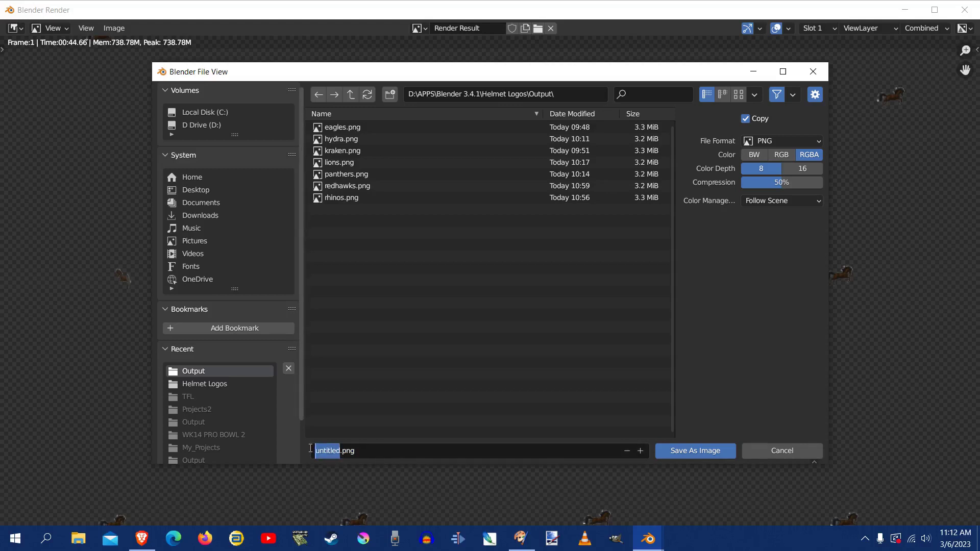
{"action": "type", "text": "stallions"}
{"action": "left_click", "coordinate": [708, 349]}
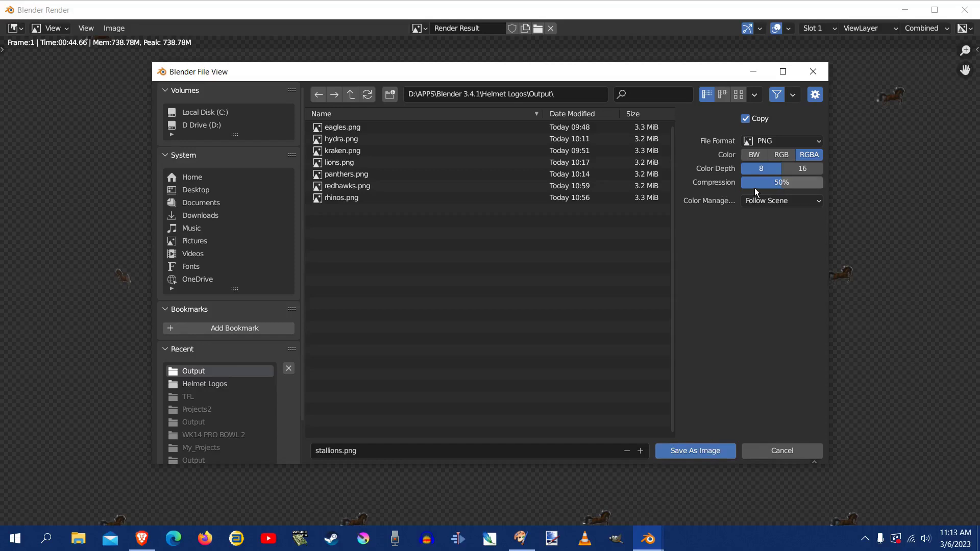
{"action": "left_click", "coordinate": [703, 450]}
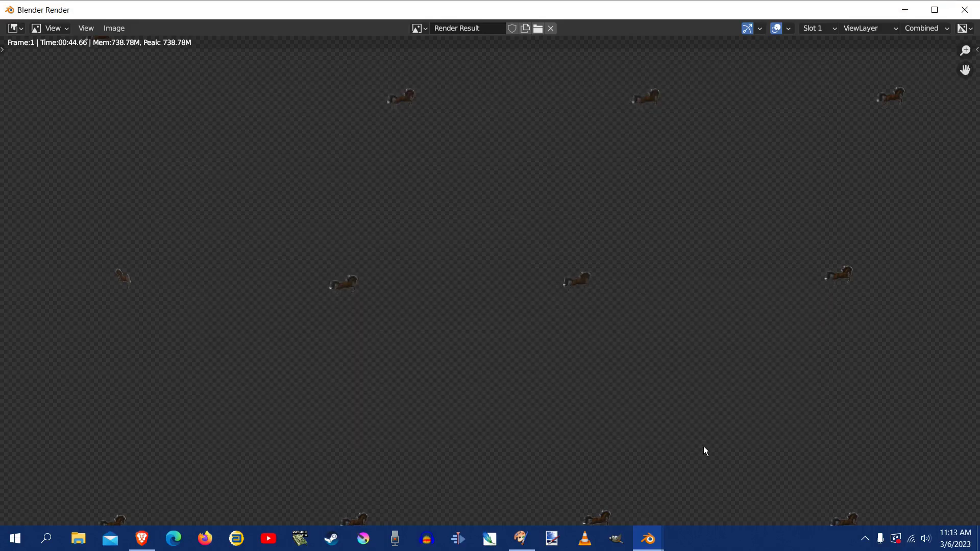
{"action": "left_click", "coordinate": [964, 11]}
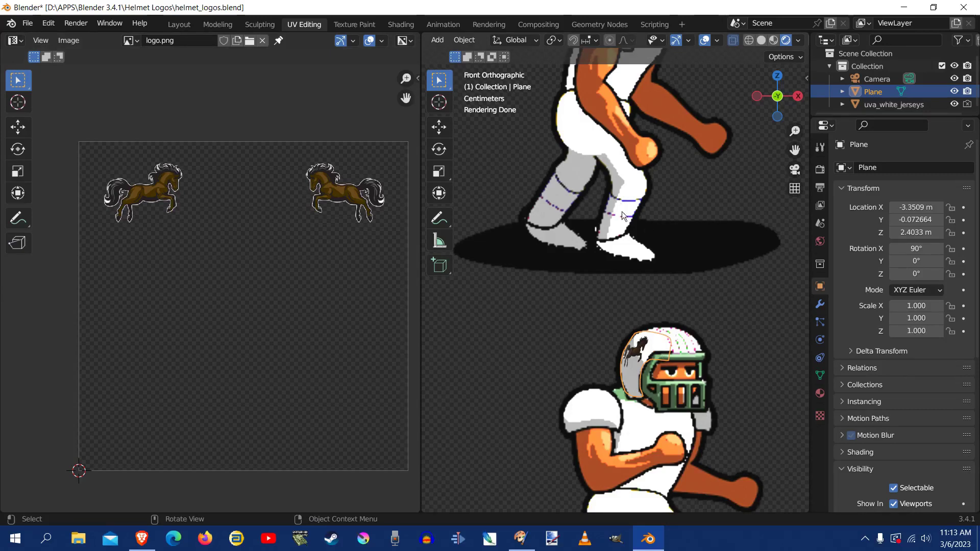
- Look through the scene's output and render settings and expand Color Management in the render properties
{"action": "scroll", "coordinate": [617, 283], "scroll_direction": "down", "scroll_amount": 1}
{"action": "scroll", "coordinate": [620, 271], "scroll_direction": "down", "scroll_amount": 1}
{"action": "scroll", "coordinate": [623, 149], "scroll_direction": "up", "scroll_amount": 6}
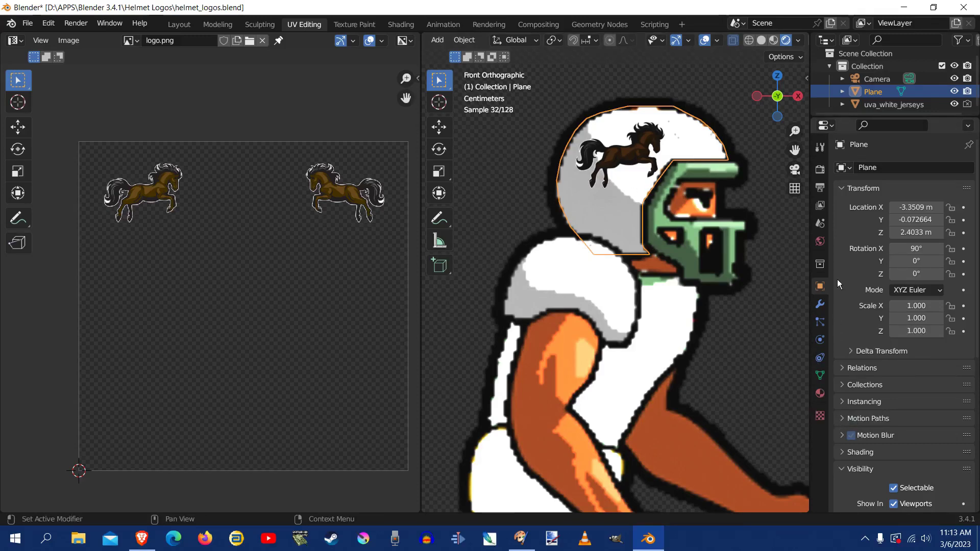
{"action": "left_click", "coordinate": [823, 187]}
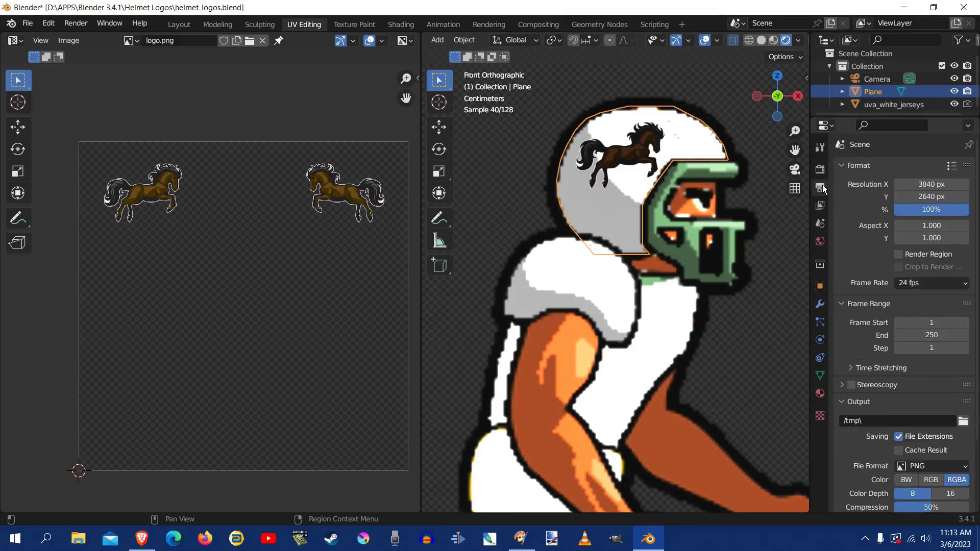
{"action": "scroll", "coordinate": [893, 340], "scroll_direction": "down", "scroll_amount": 3}
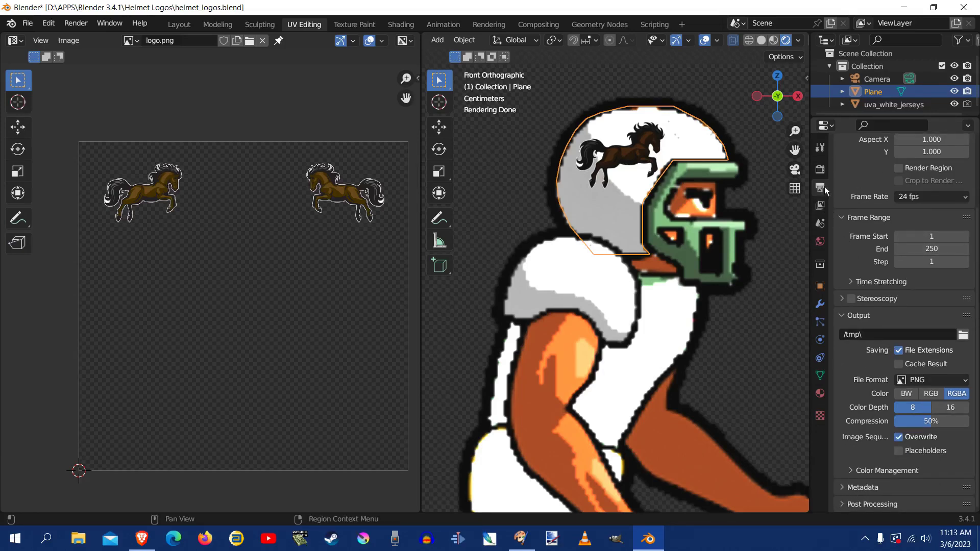
{"action": "left_click", "coordinate": [819, 169]}
{"action": "scroll", "coordinate": [898, 317], "scroll_direction": "down", "scroll_amount": 3}
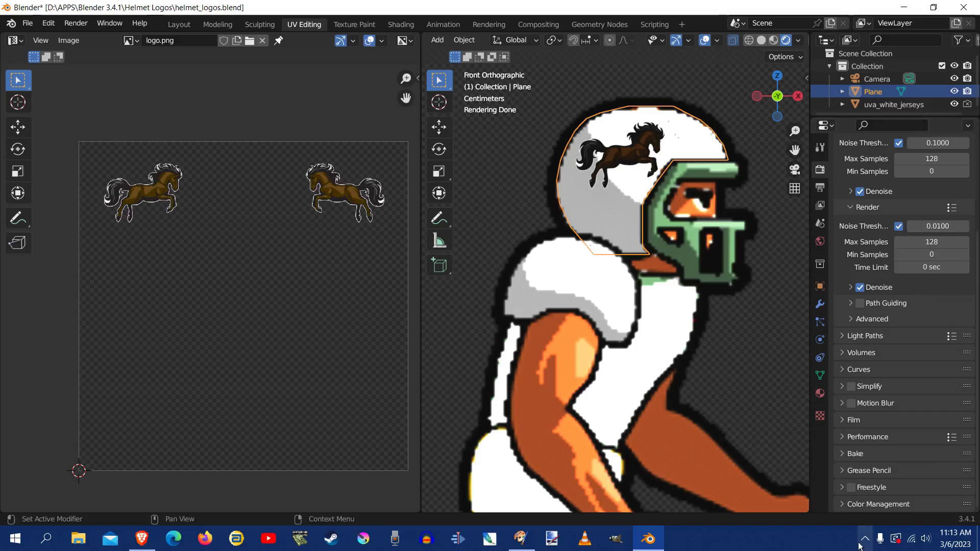
{"action": "left_click", "coordinate": [840, 503]}
{"action": "scroll", "coordinate": [850, 488], "scroll_direction": "down", "scroll_amount": 5}
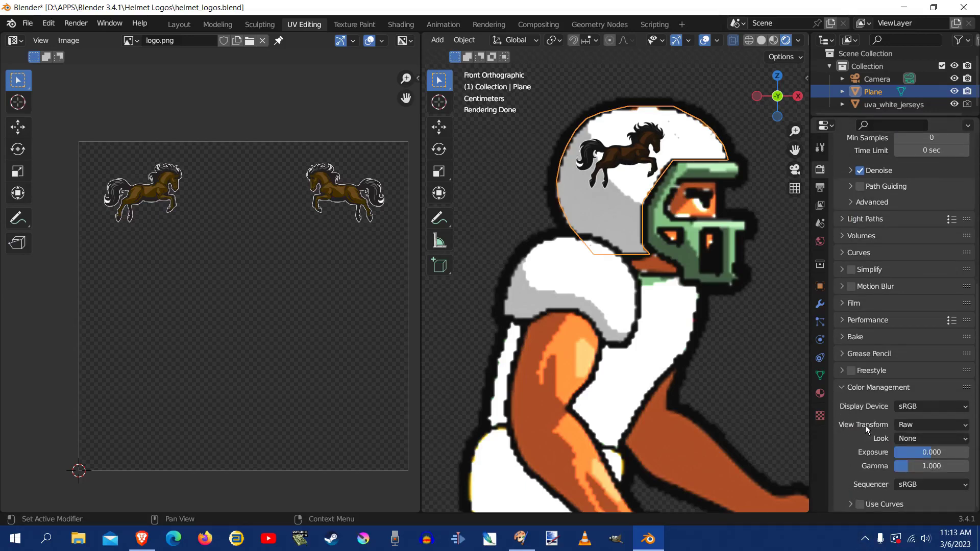
- Try the Filmic view transform on the scene and restore it to Raw
{"action": "left_click", "coordinate": [910, 424]}
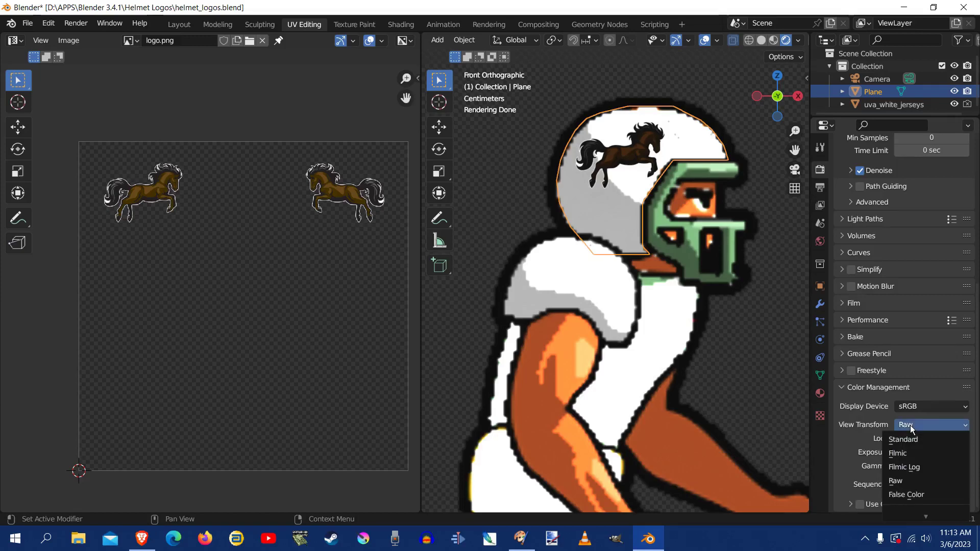
{"action": "left_click", "coordinate": [910, 452]}
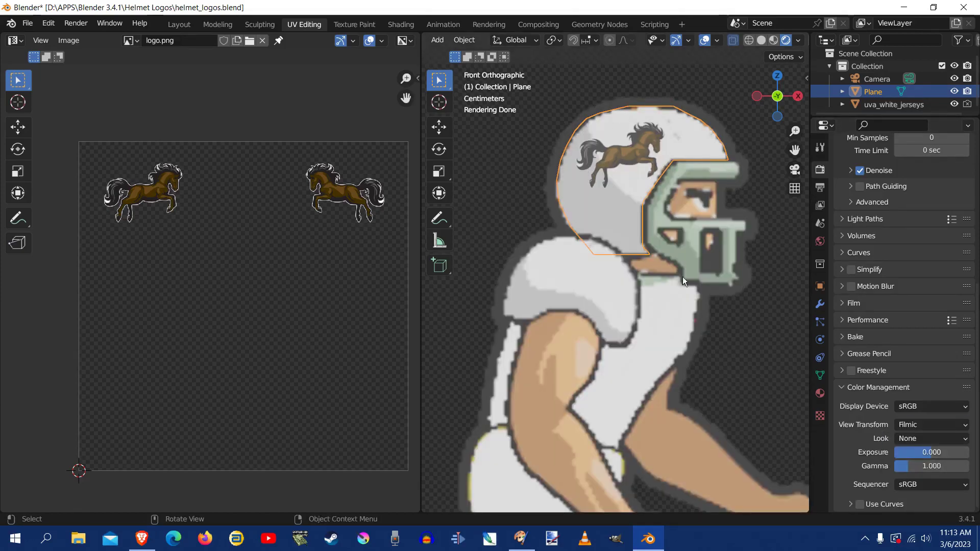
{"action": "left_click", "coordinate": [906, 426]}
{"action": "left_click", "coordinate": [896, 481]}
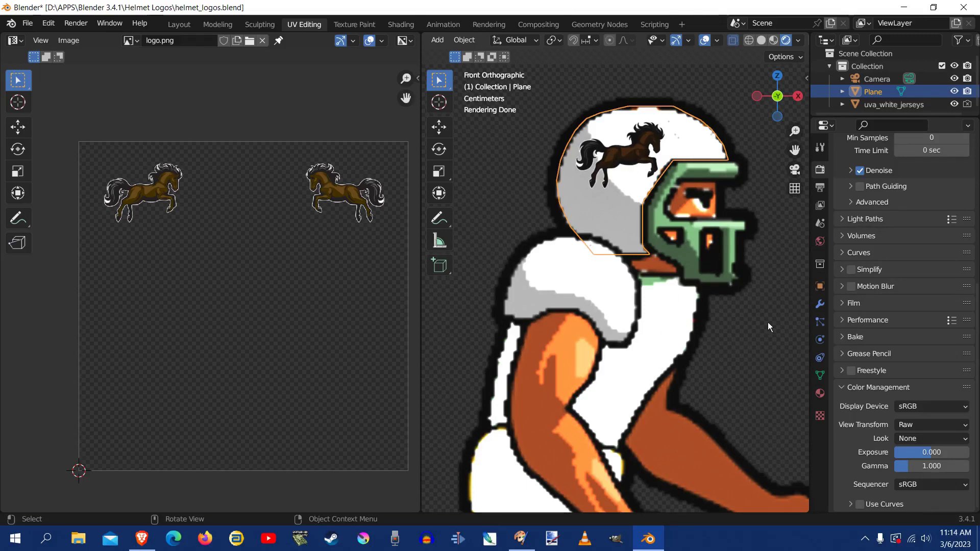
- Raise the World background surface strength to 4.000 to brighten the helmet logo
{"action": "left_click", "coordinate": [821, 243]}
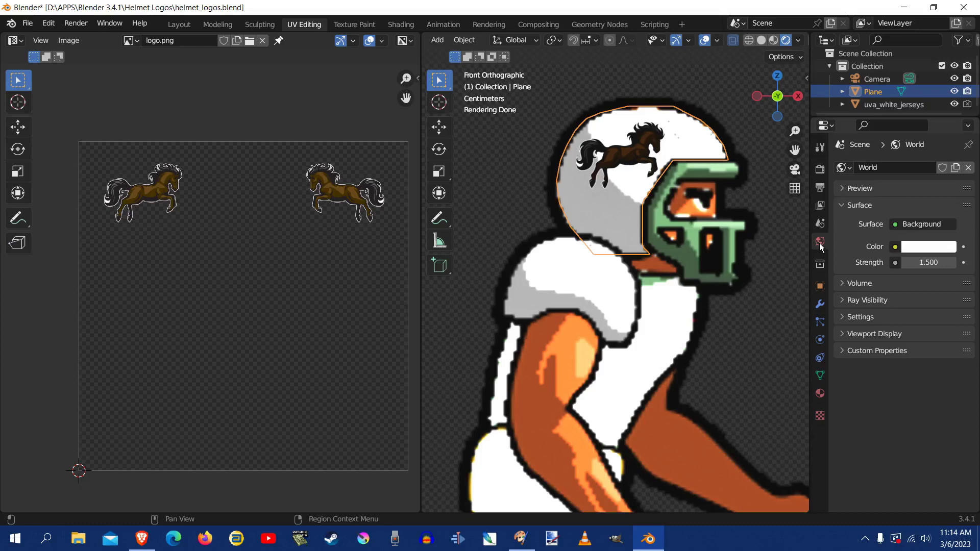
{"action": "left_click", "coordinate": [844, 204]}
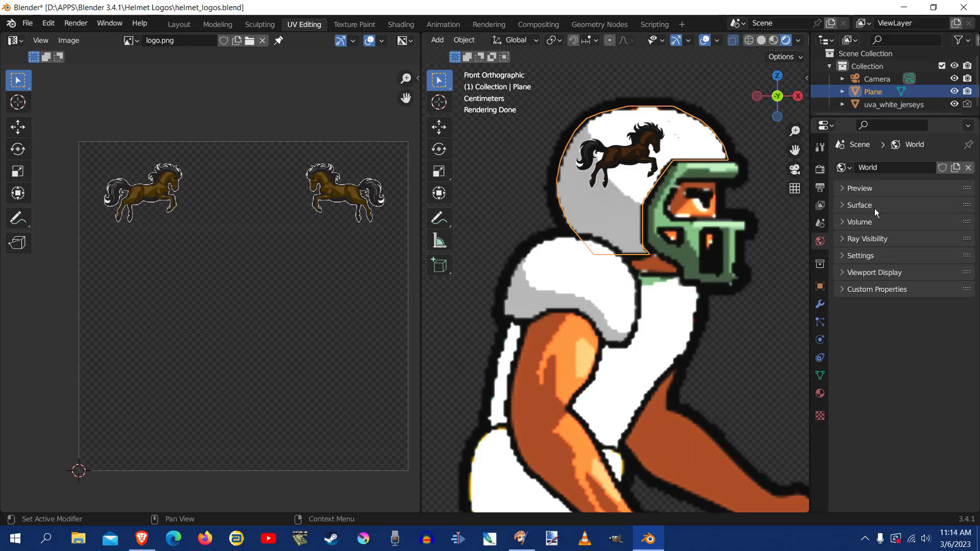
{"action": "left_click", "coordinate": [842, 205]}
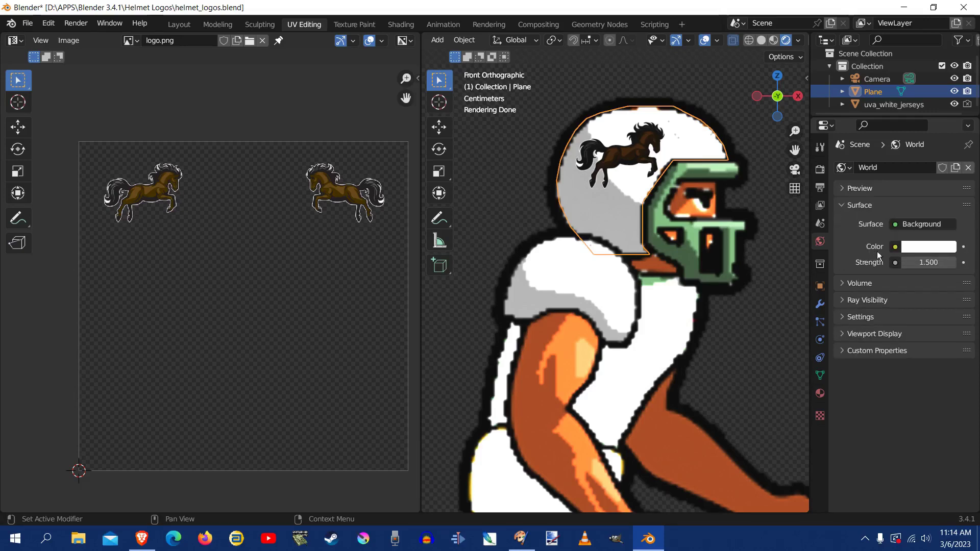
{"action": "left_click", "coordinate": [952, 262]}
{"action": "left_click", "coordinate": [953, 262]}
{"action": "left_click", "coordinate": [953, 262]}
{"action": "left_click", "coordinate": [953, 262]}
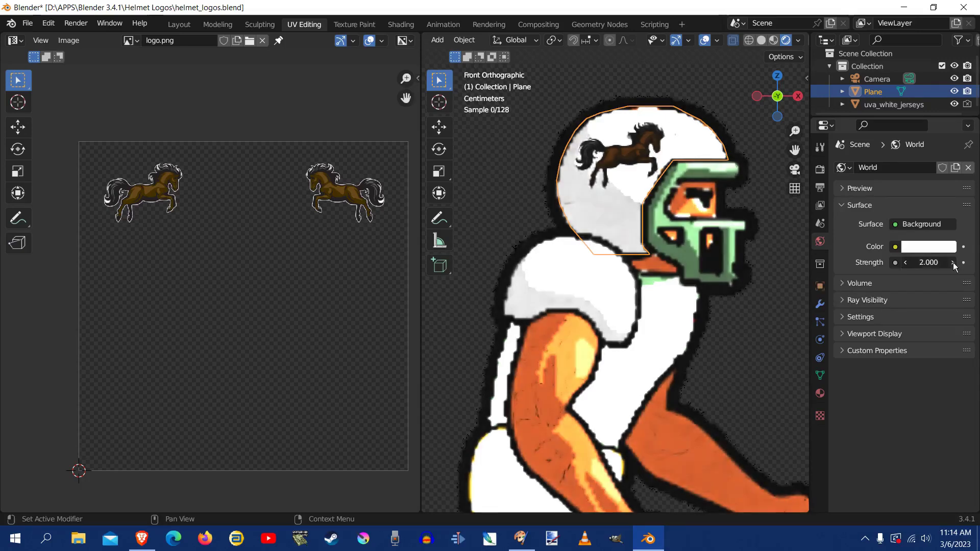
{"action": "left_click", "coordinate": [953, 262]}
{"action": "left_click", "coordinate": [953, 262]}
{"action": "left_click", "coordinate": [953, 262]}
{"action": "left_click", "coordinate": [953, 262]}
{"action": "left_click", "coordinate": [953, 263]}
{"action": "left_click", "coordinate": [952, 262]}
{"action": "left_click", "coordinate": [953, 262]}
{"action": "left_click", "coordinate": [953, 262]}
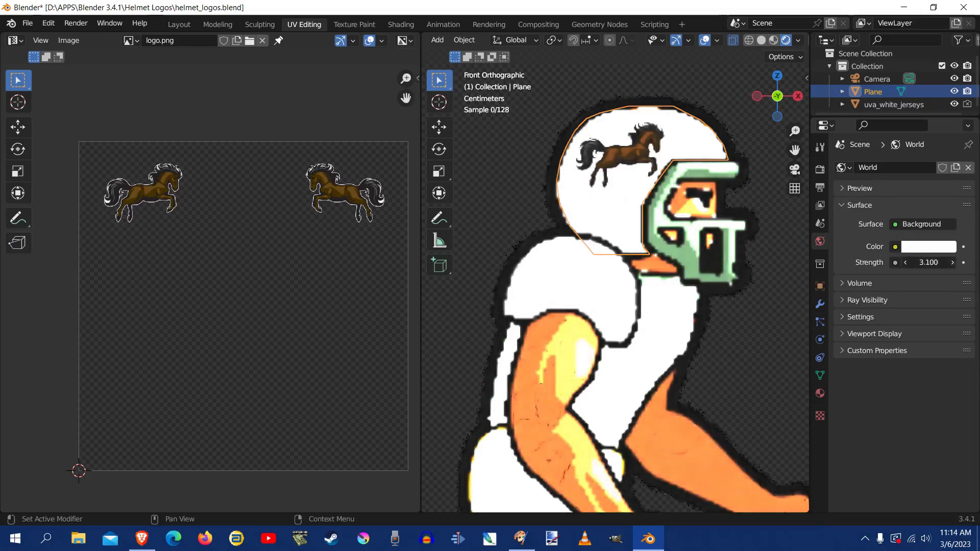
{"action": "left_click", "coordinate": [952, 262]}
{"action": "left_click", "coordinate": [953, 262]}
{"action": "left_click", "coordinate": [953, 262]}
{"action": "left_click", "coordinate": [953, 262]}
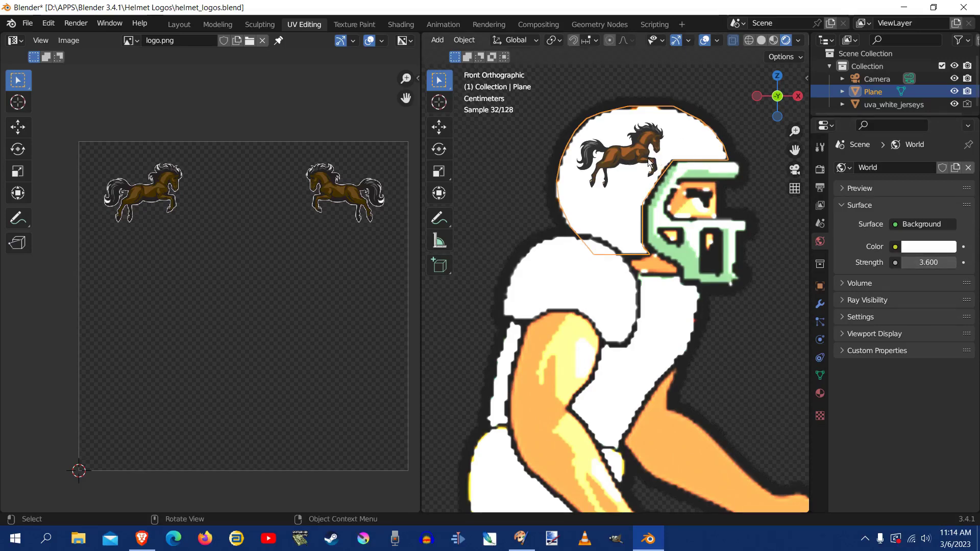
{"action": "left_click", "coordinate": [951, 263]}
{"action": "left_click", "coordinate": [951, 263]}
{"action": "left_click", "coordinate": [951, 263]}
{"action": "left_click", "coordinate": [952, 262]}
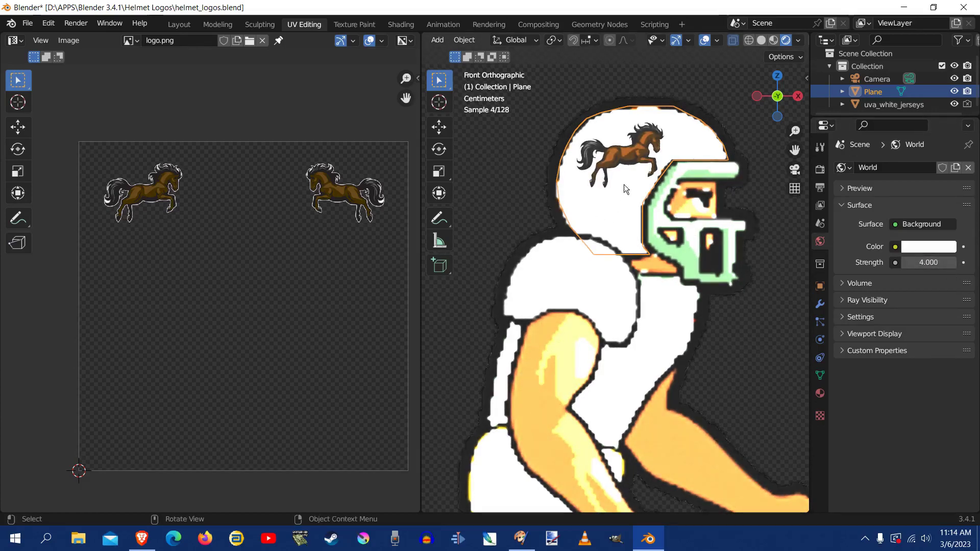
- Render the image with the brighter world lighting and inspect the horse logos up close
{"action": "left_click", "coordinate": [88, 25]}
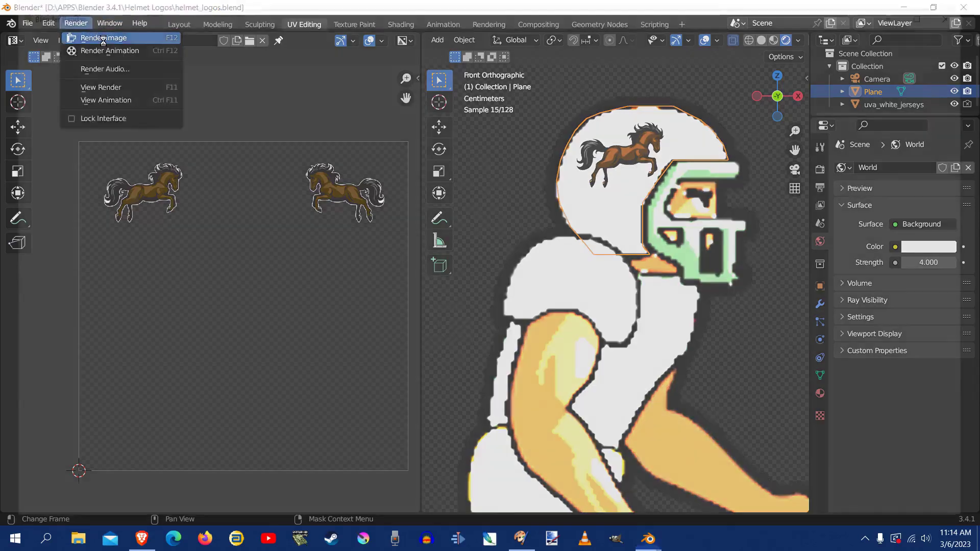
{"action": "left_click", "coordinate": [105, 40]}
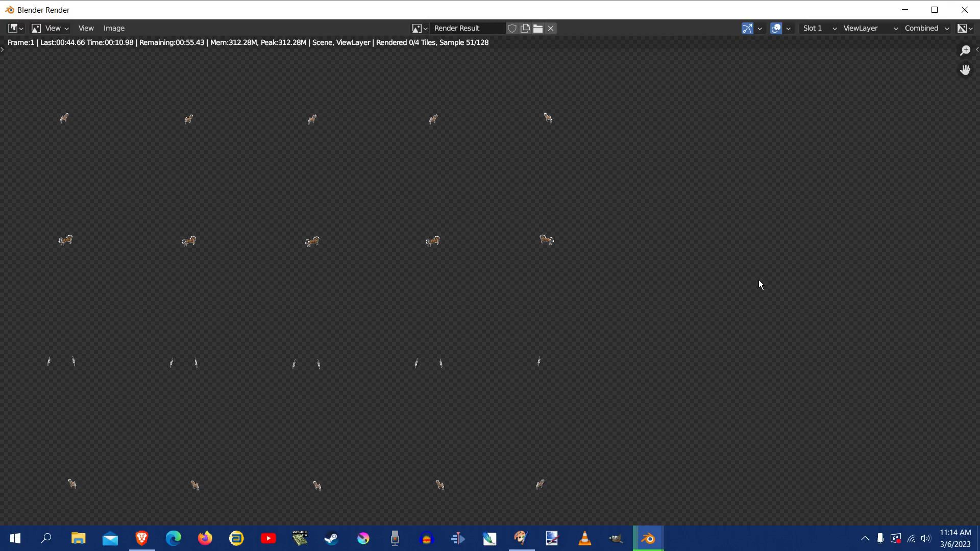
{"action": "left_click_drag", "start_coordinate": [697, 13], "coordinate": [738, 446]}
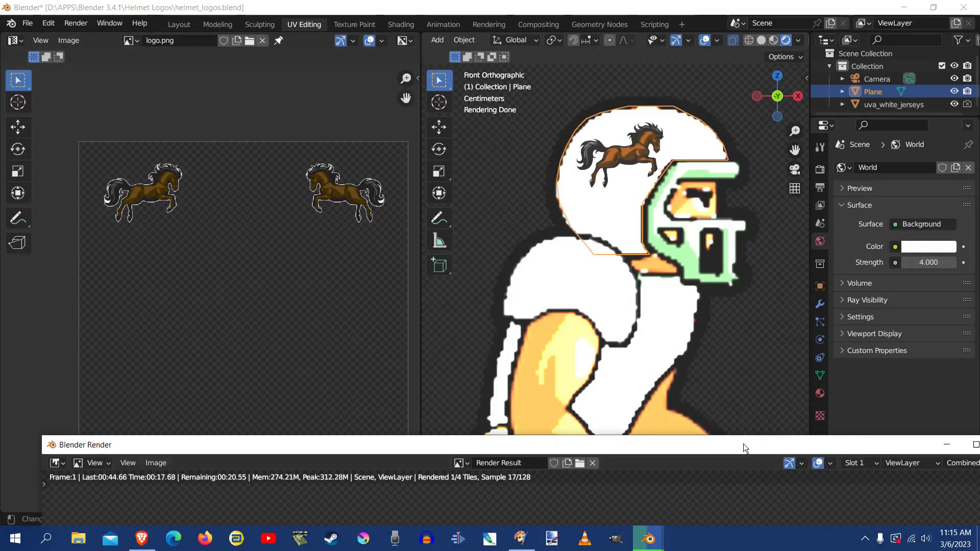
{"action": "left_click_drag", "start_coordinate": [743, 443], "coordinate": [707, 89]}
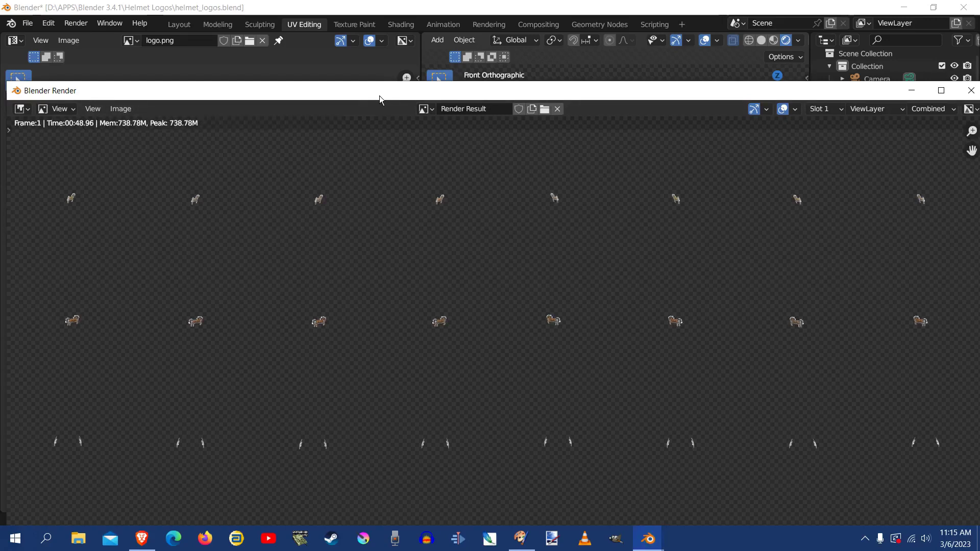
{"action": "scroll", "coordinate": [438, 319], "scroll_direction": "up", "scroll_amount": 5}
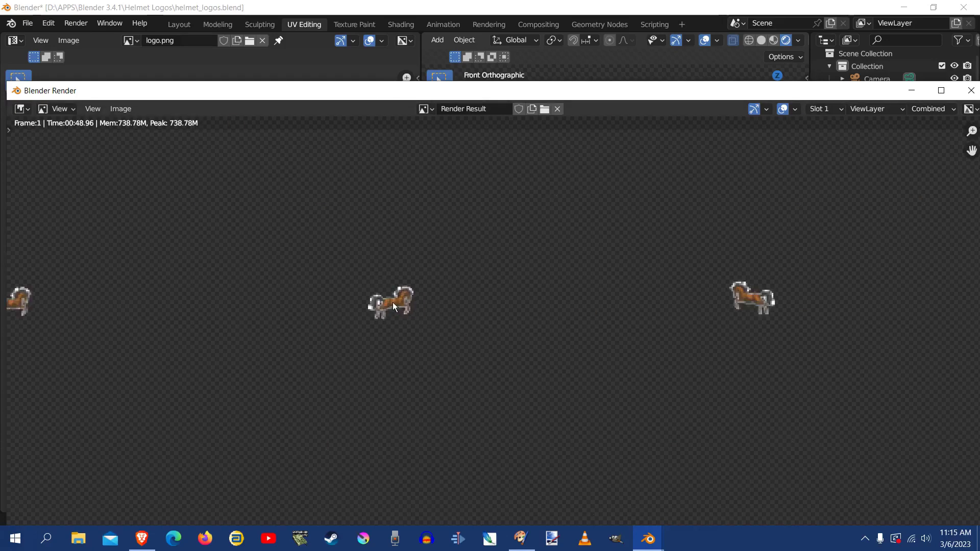
- Save the new render over stallions.png in the Output folder and close the render window
{"action": "left_click", "coordinate": [112, 109]}
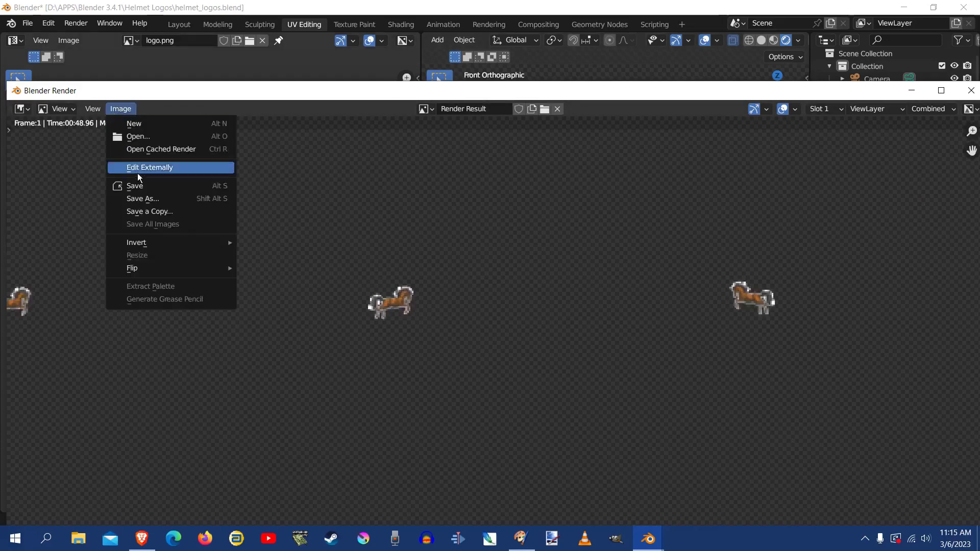
{"action": "left_click", "coordinate": [151, 201]}
{"action": "left_click", "coordinate": [357, 271]}
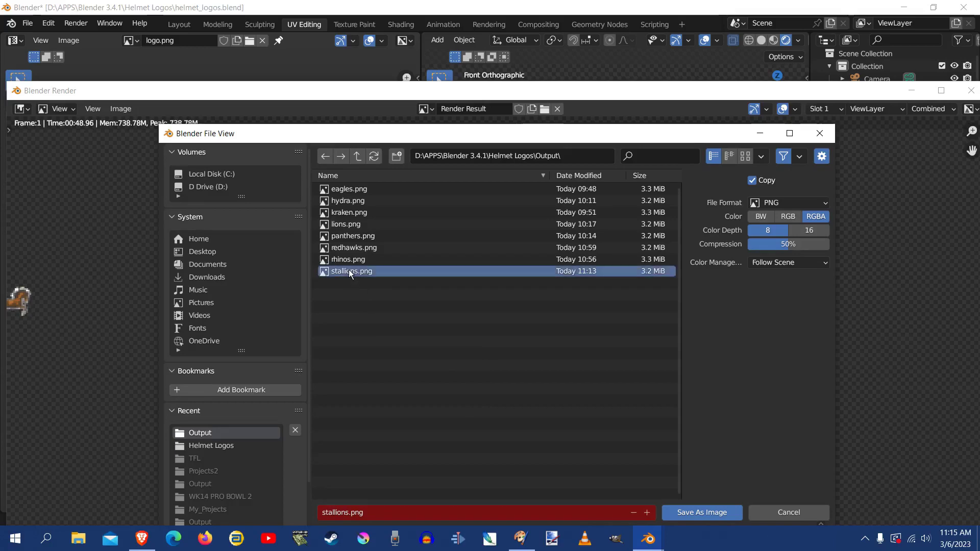
{"action": "left_click", "coordinate": [685, 512]}
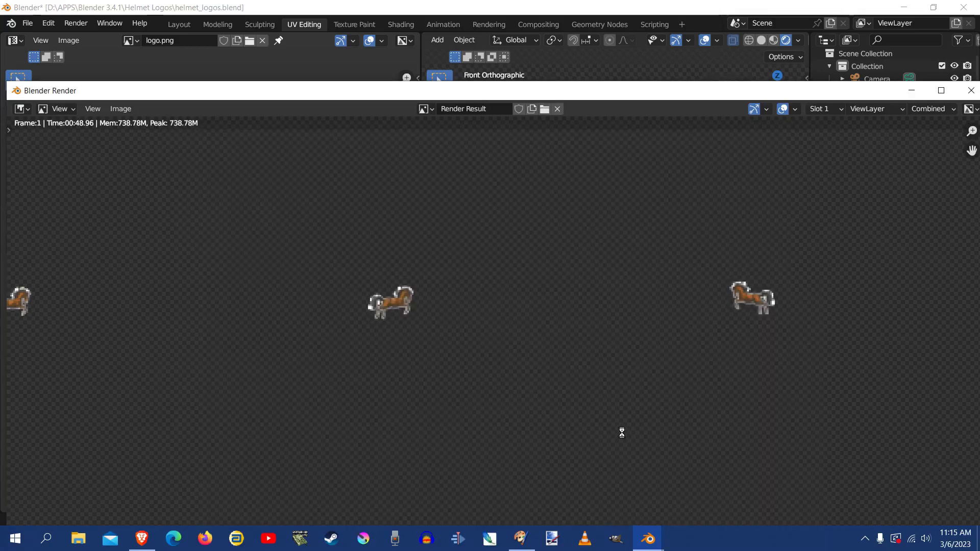
{"action": "left_click", "coordinate": [971, 90]}
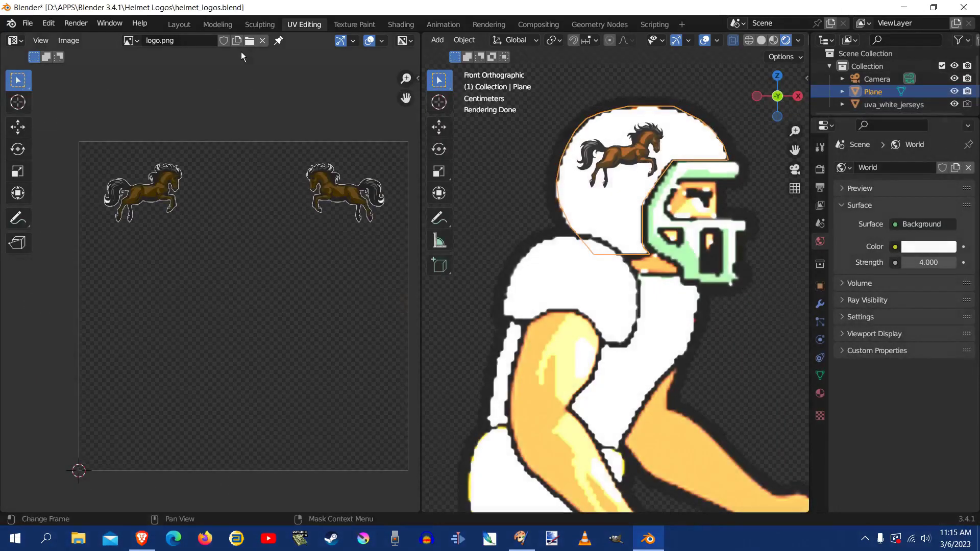
- Set the World background strength back to 1.500
{"action": "scroll", "coordinate": [466, 176], "scroll_direction": "down", "scroll_amount": 3}
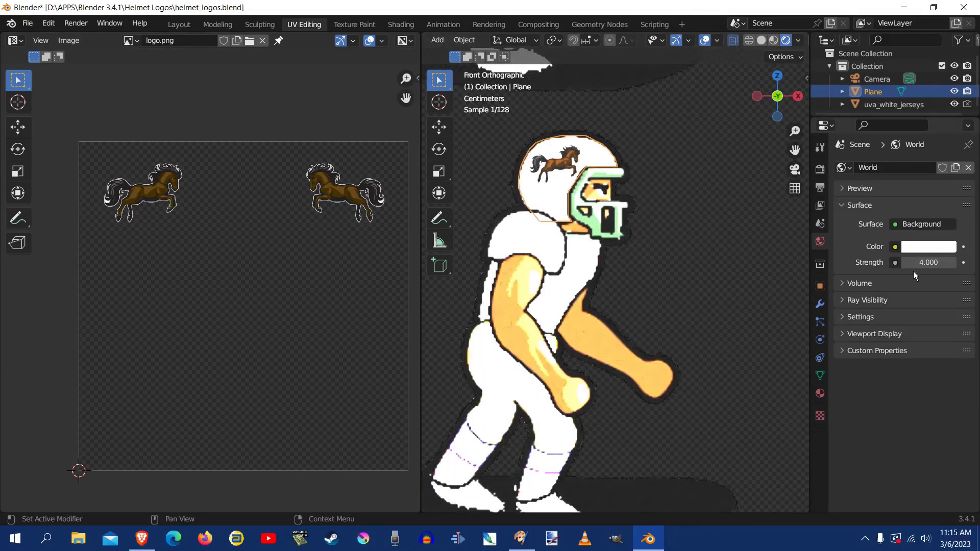
{"action": "left_click_drag", "start_coordinate": [920, 264], "coordinate": [879, 263]}
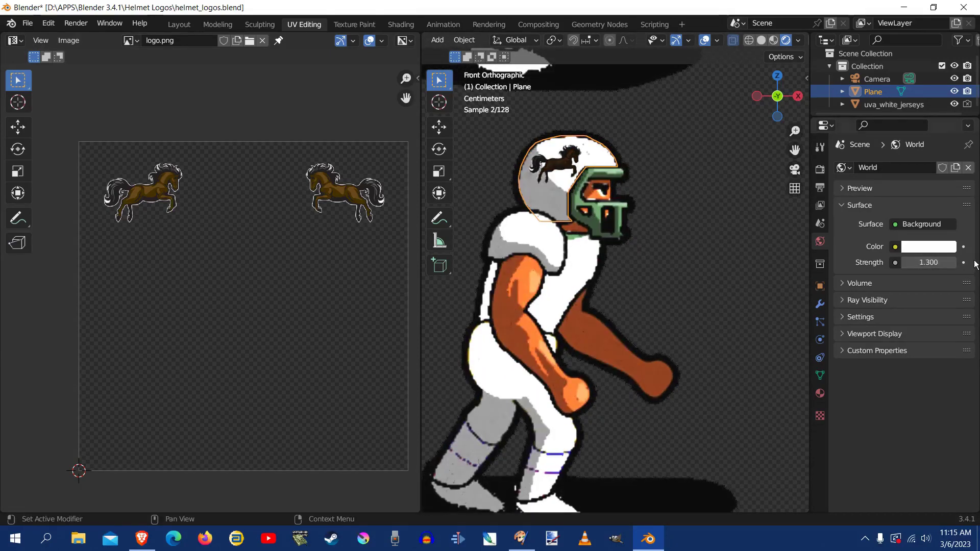
{"action": "left_click", "coordinate": [952, 262]}
{"action": "left_click", "coordinate": [953, 263]}
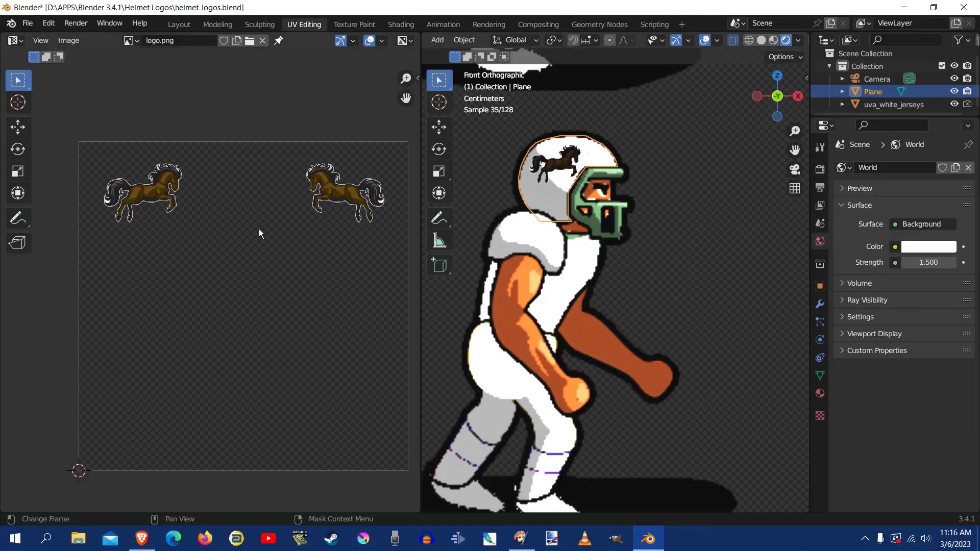
{"action": "scroll", "coordinate": [570, 266], "scroll_direction": "down", "scroll_amount": 3}
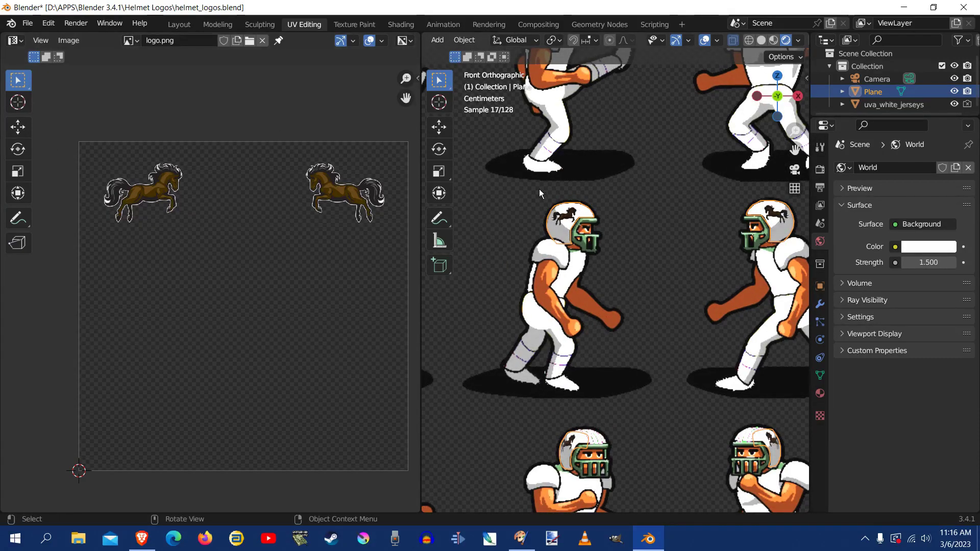
- Check the helmet logos across the sprite sheet and save helmet_logos.blend
{"action": "scroll", "coordinate": [565, 240], "scroll_direction": "down", "scroll_amount": 6}
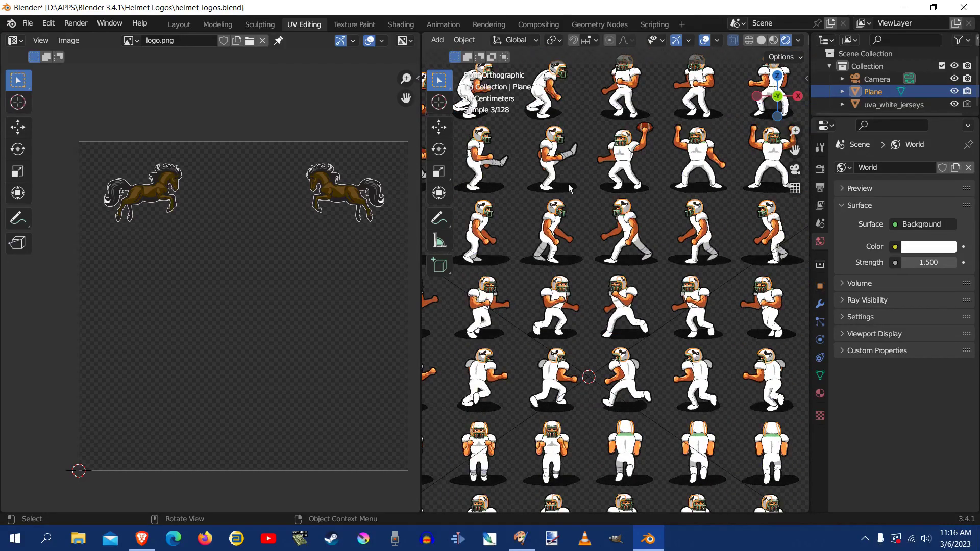
{"action": "left_click", "coordinate": [25, 26]}
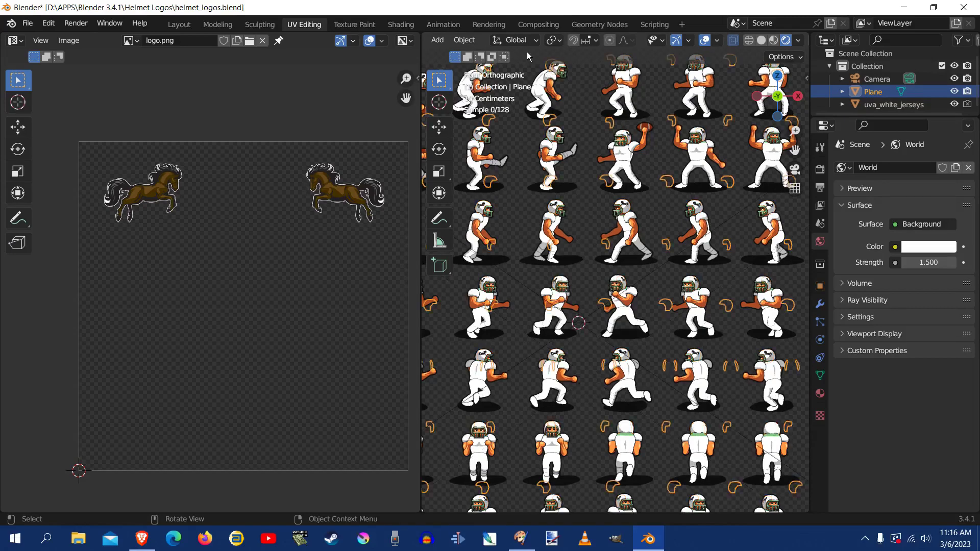
{"action": "scroll", "coordinate": [527, 51], "scroll_direction": "down", "scroll_amount": 4}
{"action": "scroll", "coordinate": [518, 44], "scroll_direction": "down", "scroll_amount": 1}
{"action": "scroll", "coordinate": [518, 44], "scroll_direction": "up", "scroll_amount": 4}
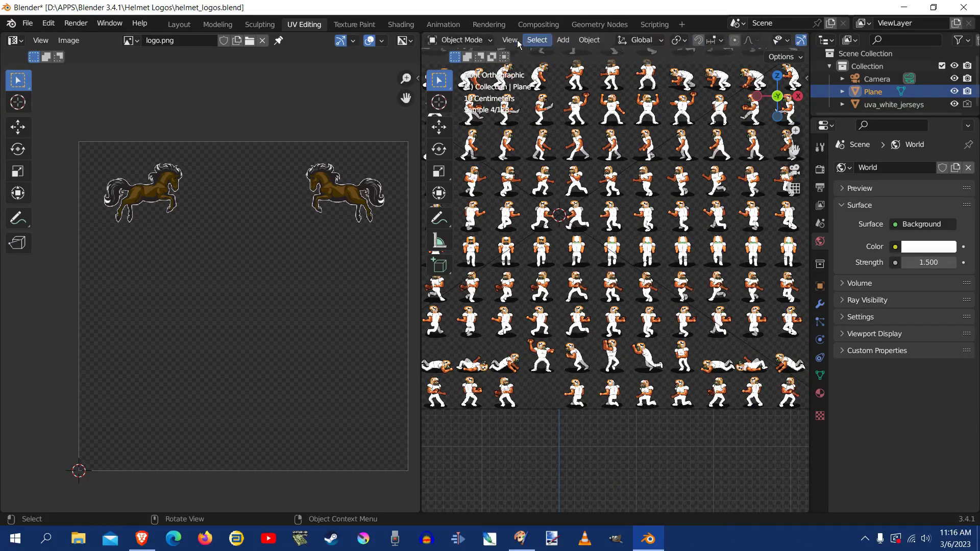
{"action": "left_click", "coordinate": [28, 23]}
{"action": "left_click", "coordinate": [51, 103]}
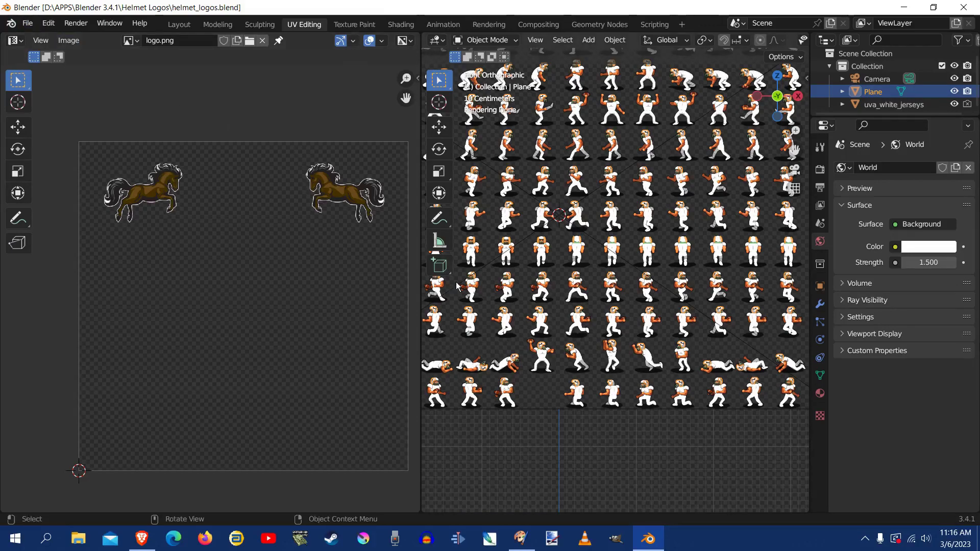
- Start Blender afresh and load the recent file helmet_logos.blend
{"action": "left_click", "coordinate": [903, 7]}
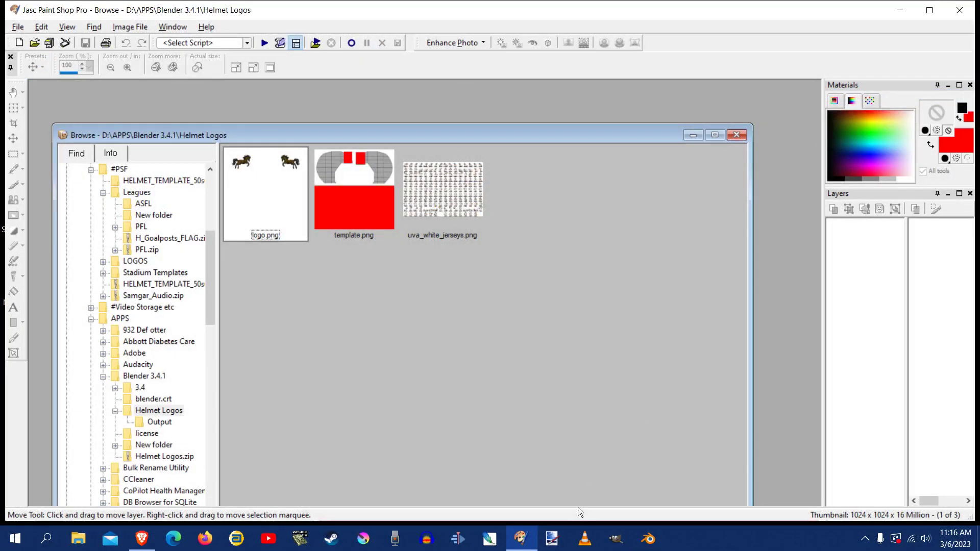
{"action": "left_click", "coordinate": [520, 538]}
{"action": "left_click", "coordinate": [647, 540]}
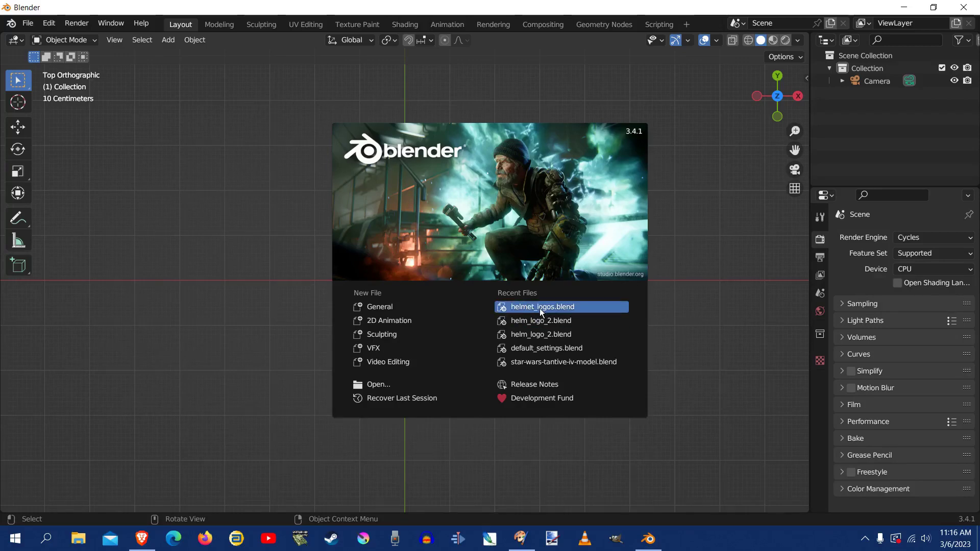
{"action": "left_click", "coordinate": [542, 308]}
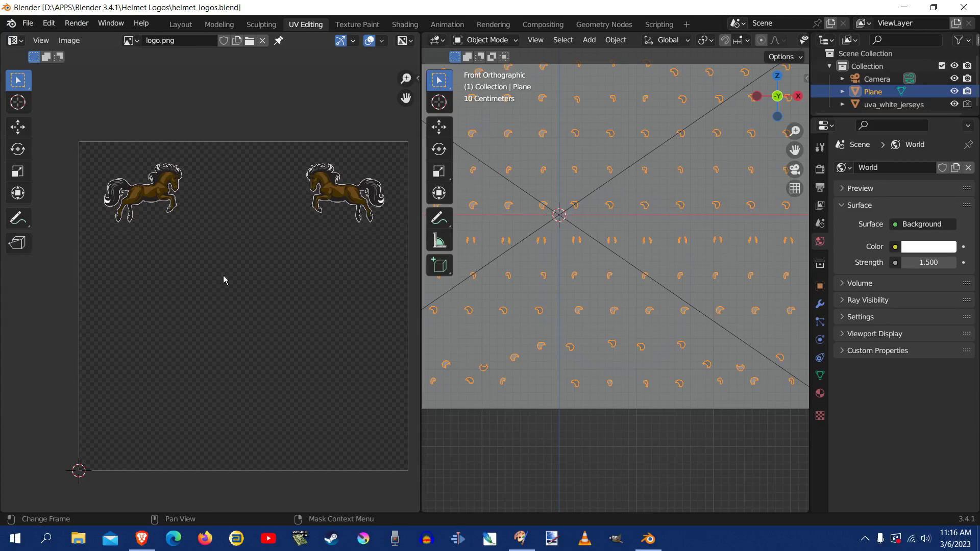
- Render the helmet logo image from the reopened file and return to the main Blender window
{"action": "left_click", "coordinate": [28, 25]}
{"action": "left_click", "coordinate": [77, 23]}
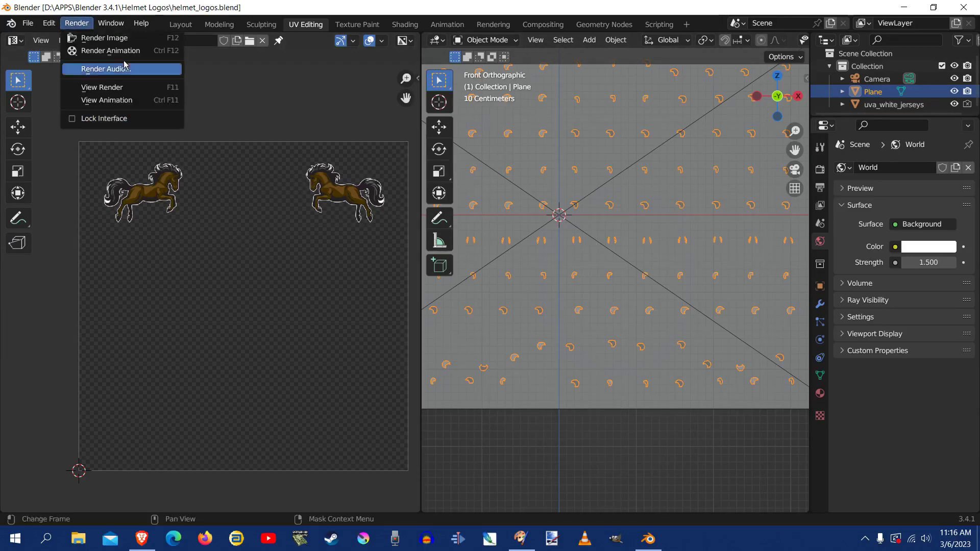
{"action": "left_click", "coordinate": [84, 35]}
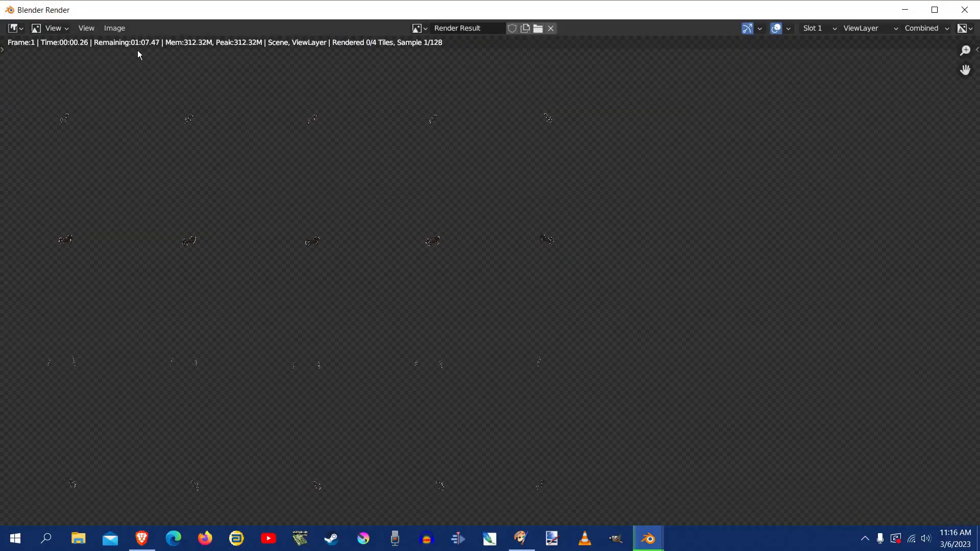
{"action": "left_click", "coordinate": [121, 30]}
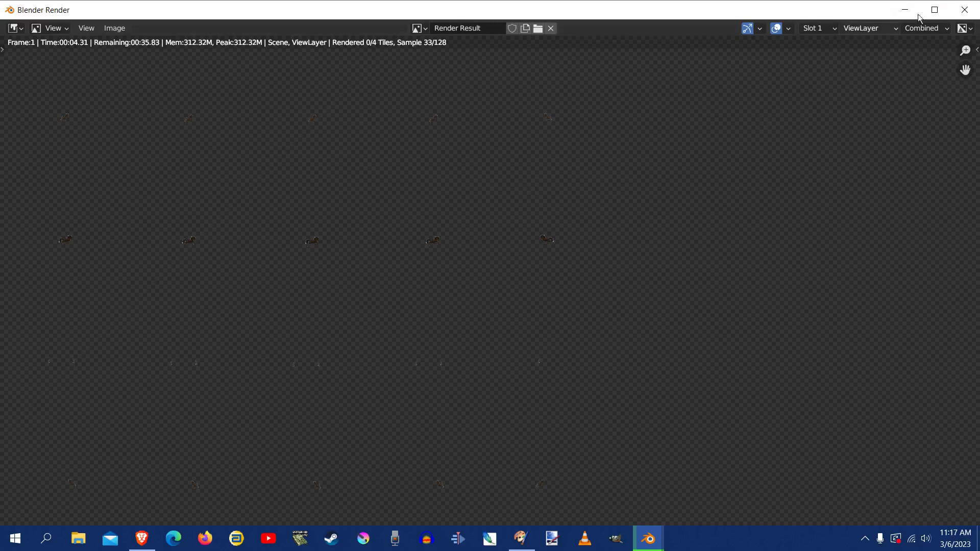
{"action": "left_click_drag", "start_coordinate": [827, 17], "coordinate": [862, 356]}
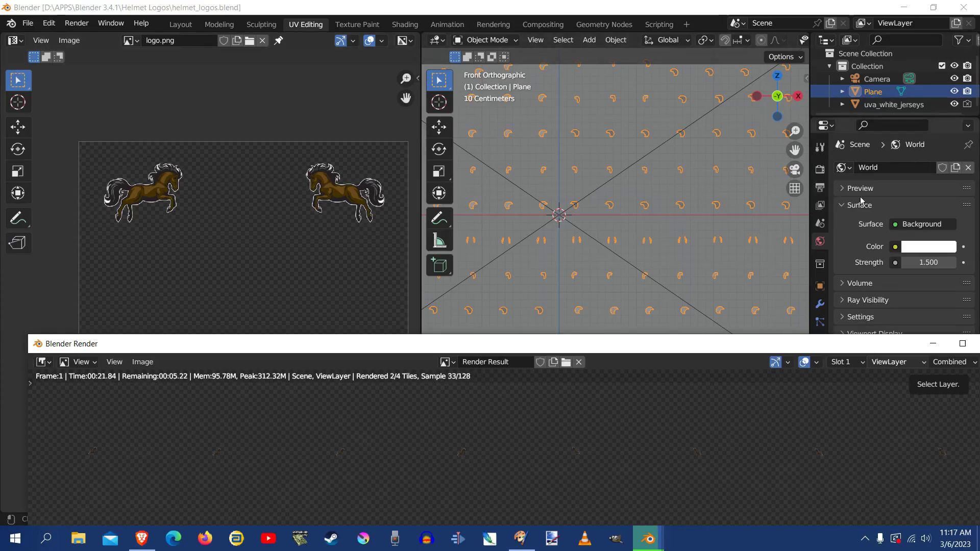
{"action": "left_click", "coordinate": [969, 6]}
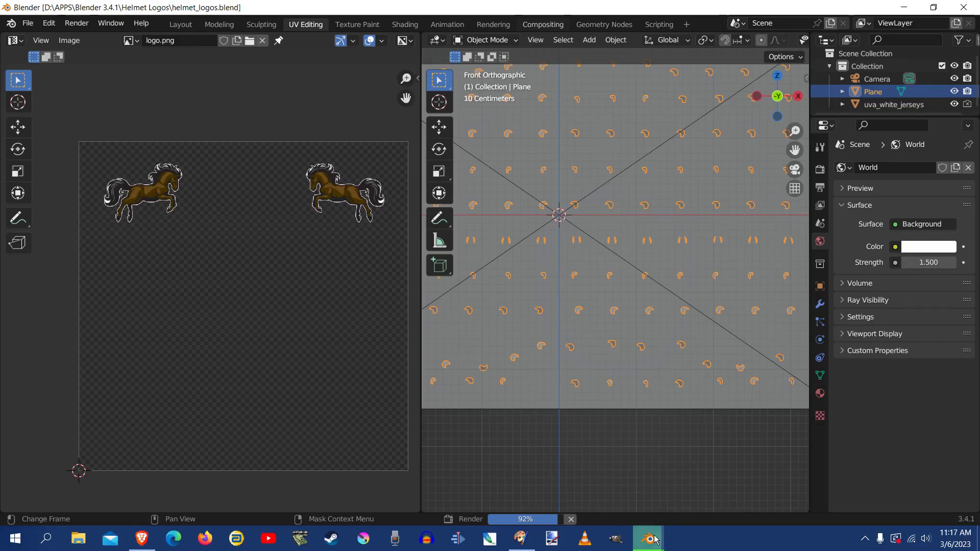
{"action": "mouse_move", "coordinate": [648, 538]}
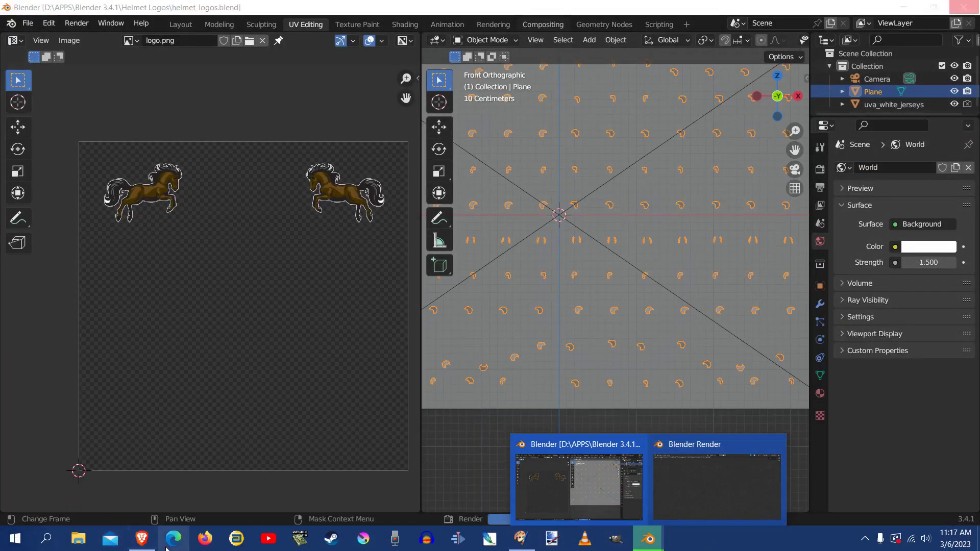
- Switch to Paint Shop Pro, inspect the logos in kraken.png from the Output folder up close, and close the image
{"action": "left_click", "coordinate": [513, 542]}
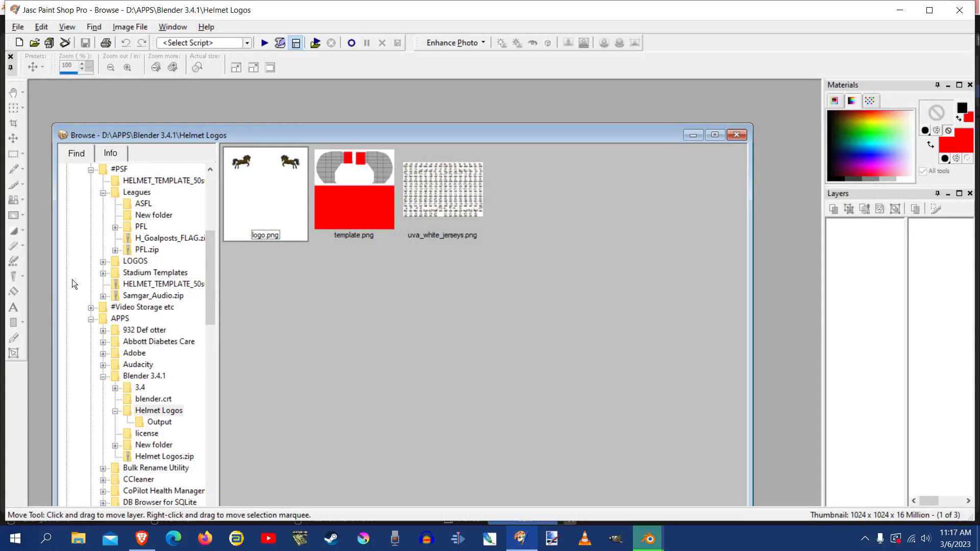
{"action": "left_click", "coordinate": [160, 423]}
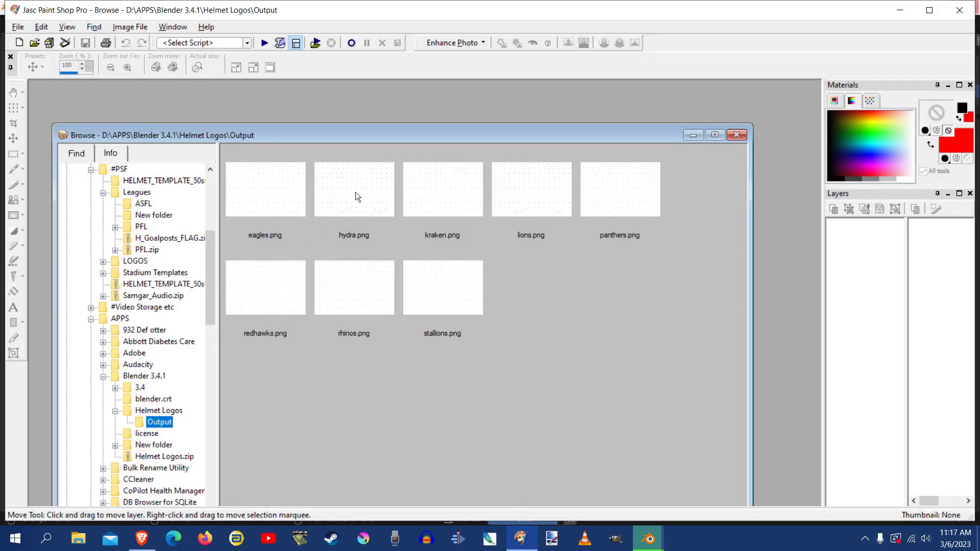
{"action": "double_click", "coordinate": [449, 194]}
{"action": "scroll", "coordinate": [382, 206], "scroll_direction": "up", "scroll_amount": 4}
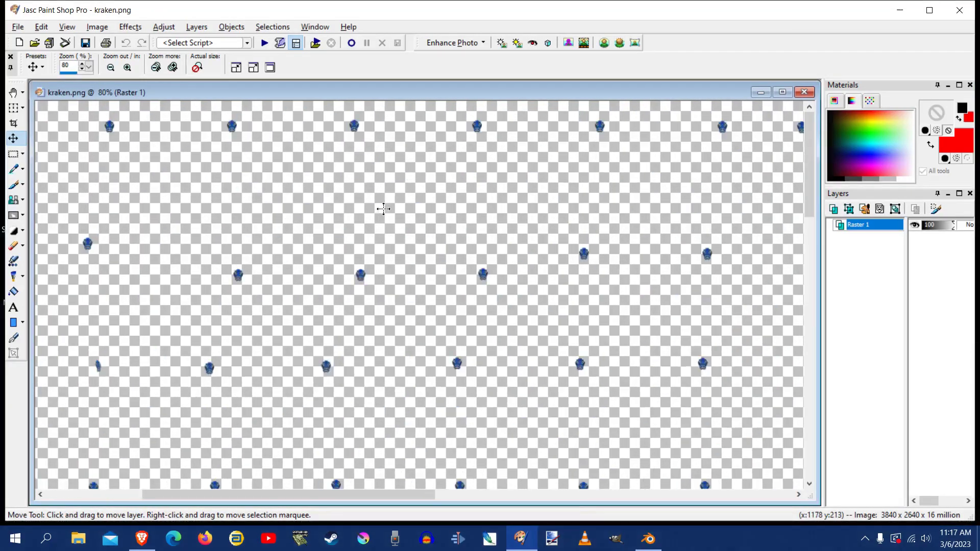
{"action": "scroll", "coordinate": [424, 184], "scroll_direction": "up", "scroll_amount": 1}
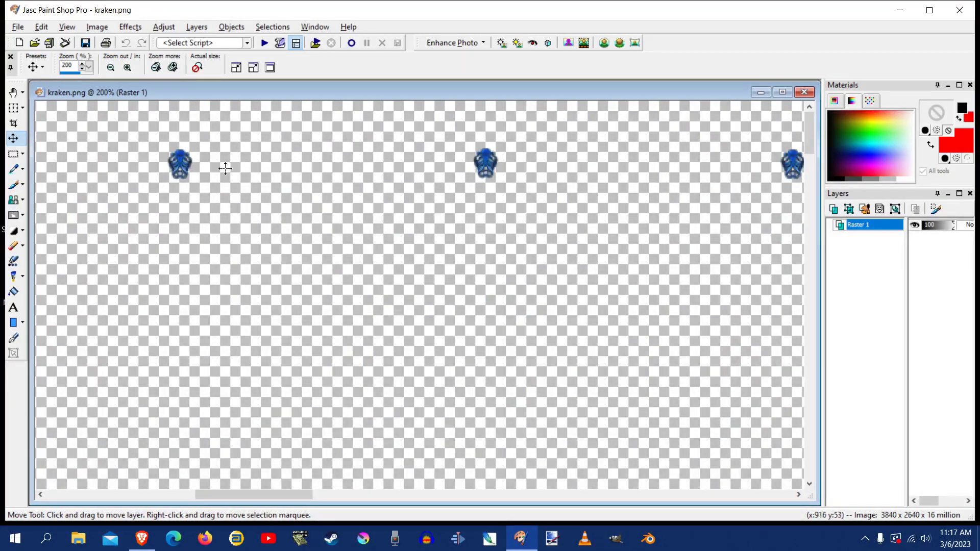
{"action": "left_click", "coordinate": [804, 92]}
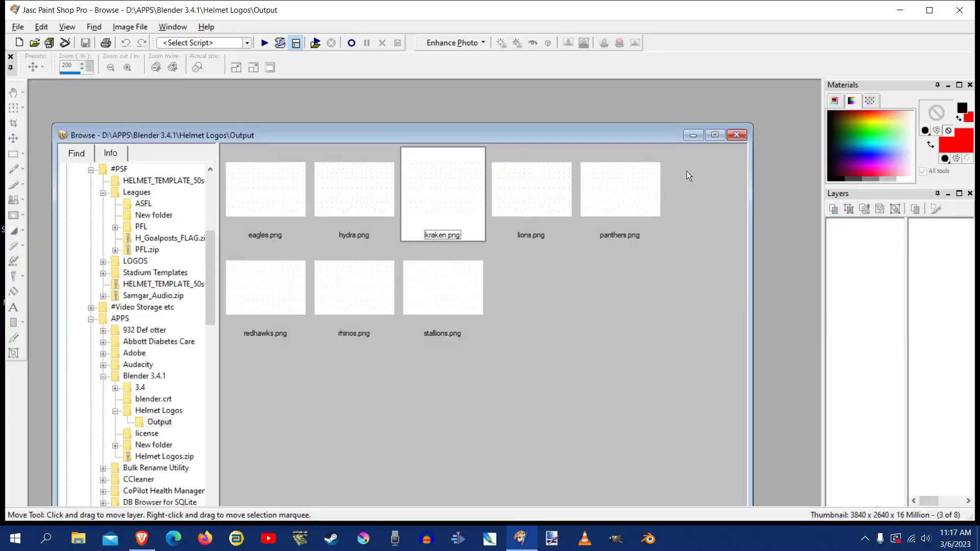
- Open panthers.png from the Output folder, inspect its logos up close, and close the image
{"action": "double_click", "coordinate": [613, 192]}
{"action": "scroll", "coordinate": [458, 194], "scroll_direction": "up", "scroll_amount": 4}
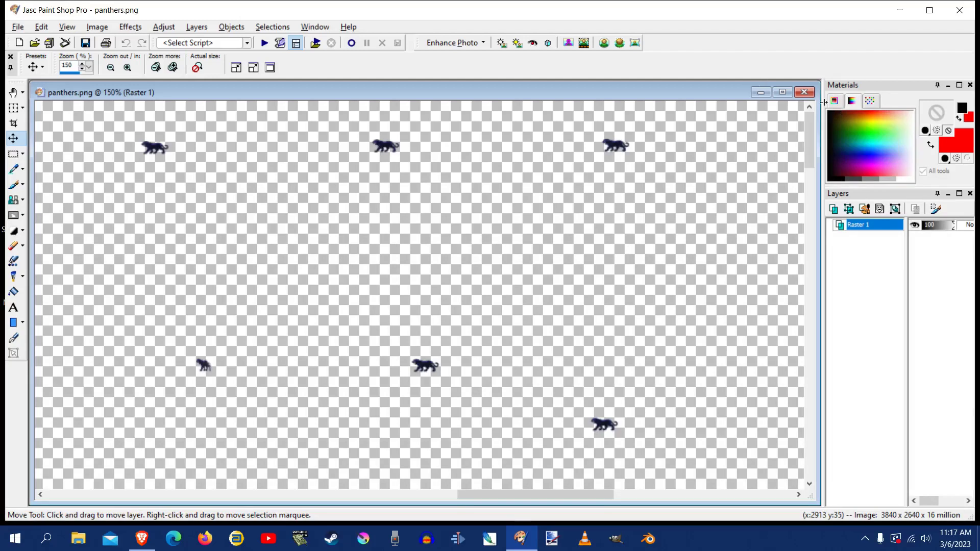
{"action": "left_click", "coordinate": [804, 92]}
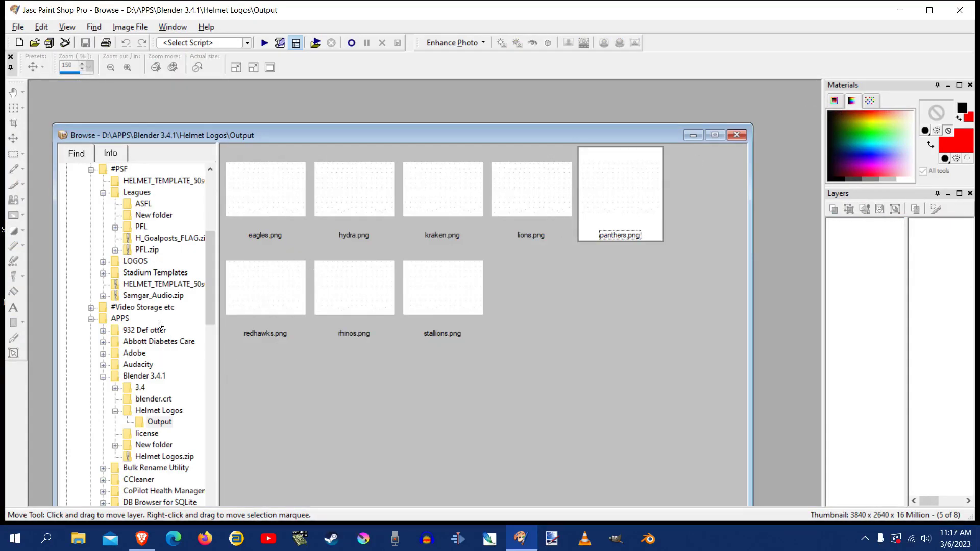
- Open uva_white_jerseys.png from Helmet Logos and eagles.png from Output, and arrange both image windows so each is reachable
{"action": "left_click", "coordinate": [159, 410]}
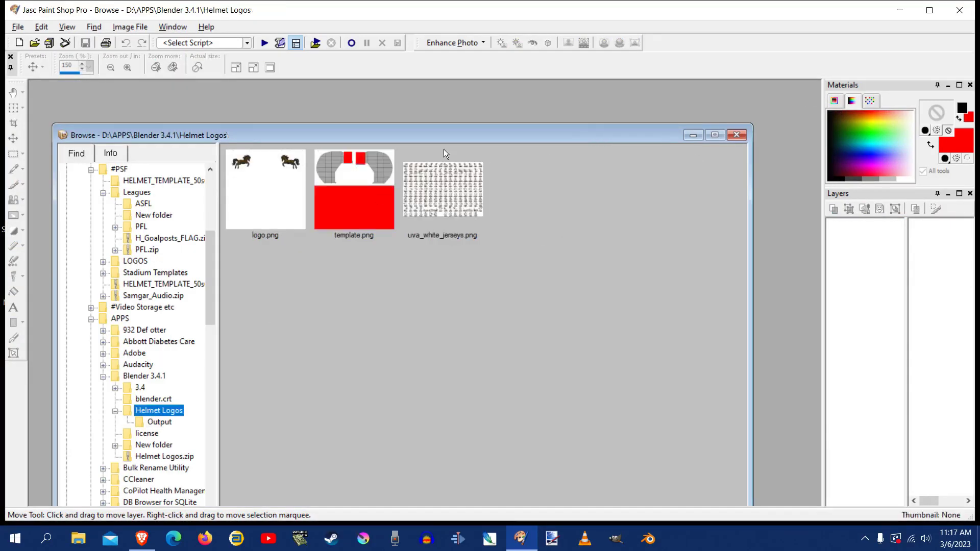
{"action": "double_click", "coordinate": [431, 176]}
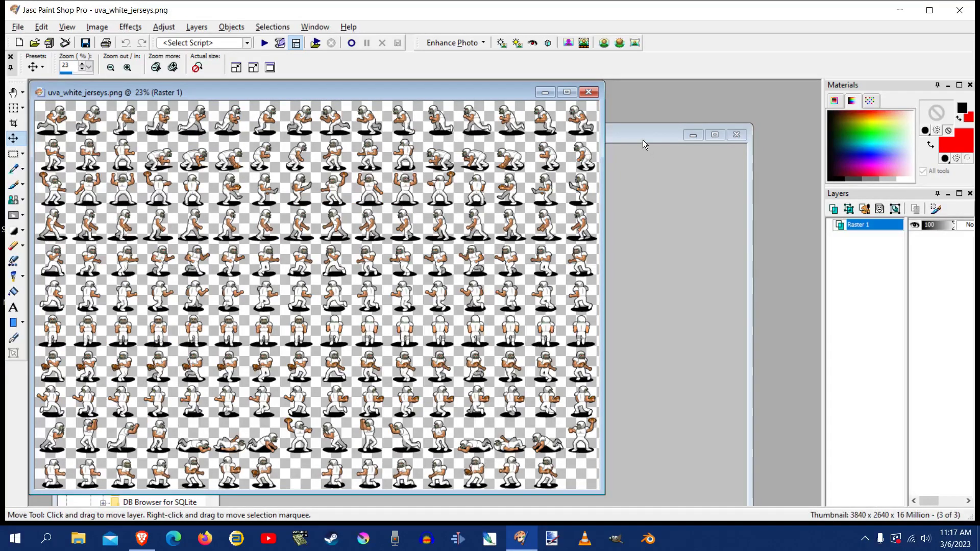
{"action": "left_click", "coordinate": [642, 138]}
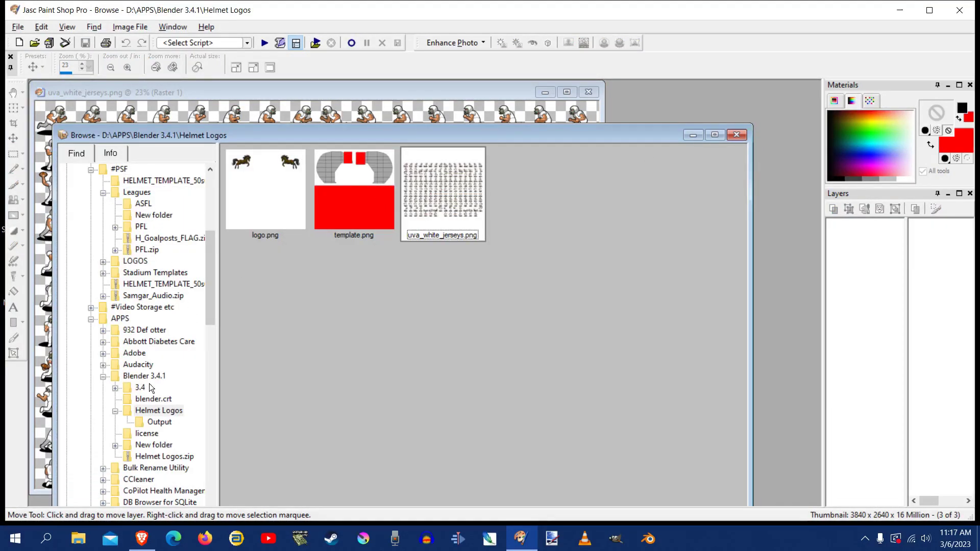
{"action": "left_click", "coordinate": [159, 421]}
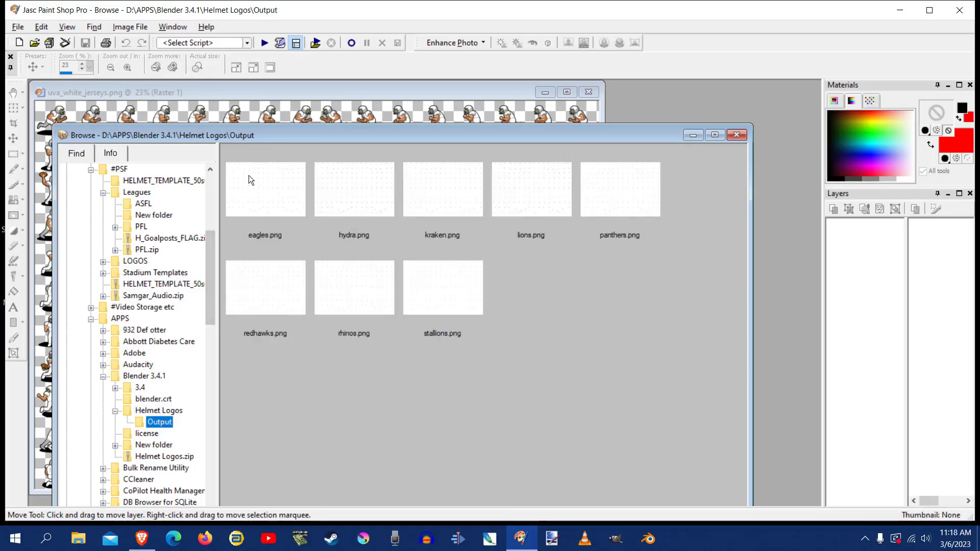
{"action": "left_click", "coordinate": [249, 176]}
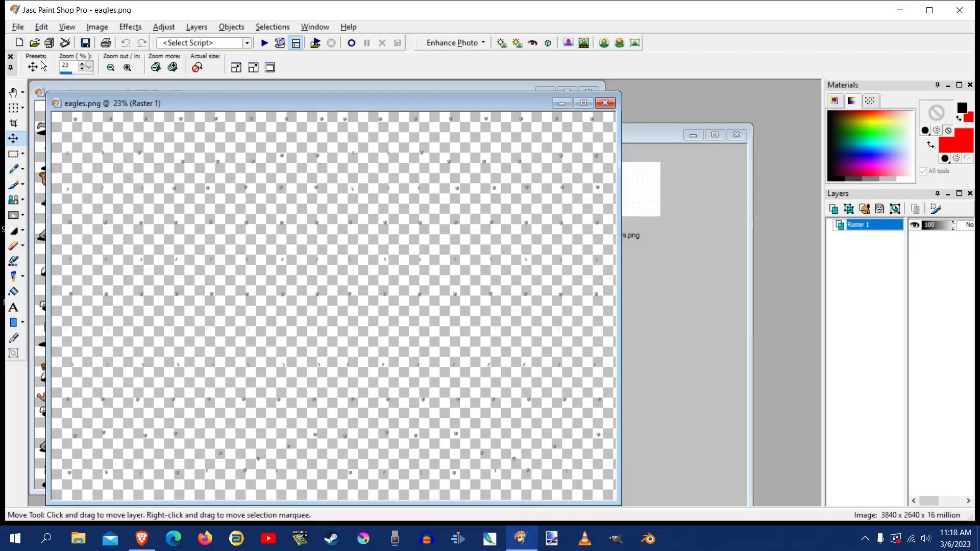
{"action": "left_click_drag", "start_coordinate": [114, 106], "coordinate": [275, 97]}
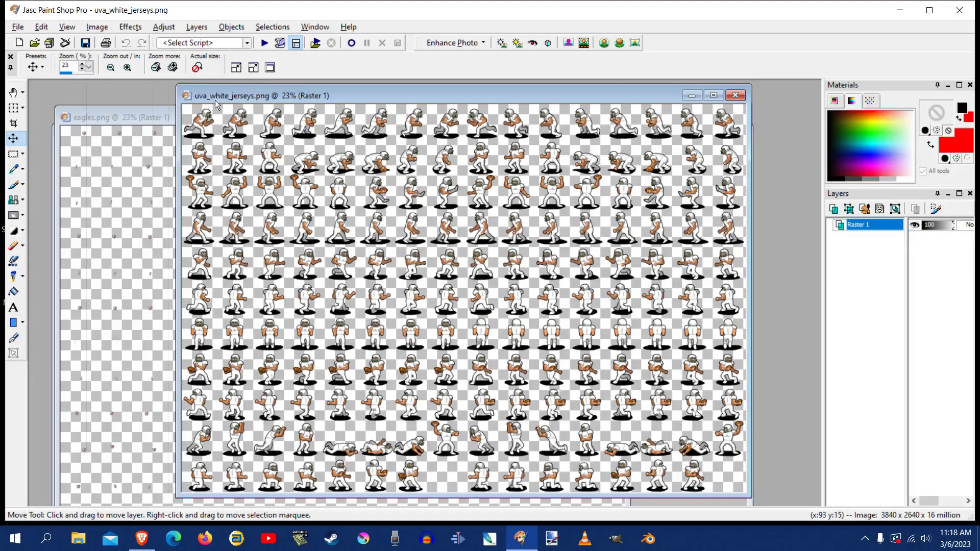
{"action": "left_click", "coordinate": [106, 116]}
{"action": "left_click", "coordinate": [253, 96]}
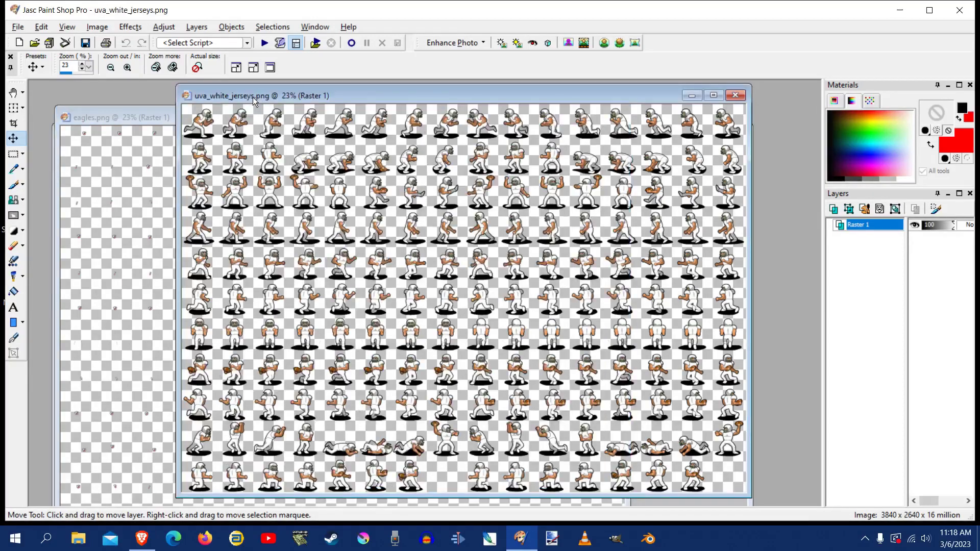
- Copy the whole eagles.png logo sheet and make uva_white_jerseys.png the active image
{"action": "left_click", "coordinate": [152, 119]}
{"action": "left_click", "coordinate": [41, 27]}
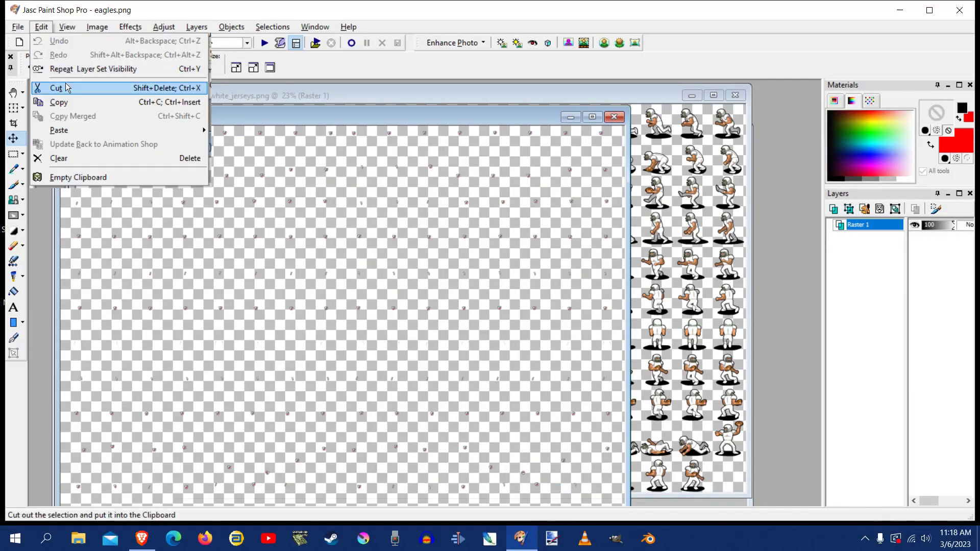
{"action": "left_click", "coordinate": [59, 102]}
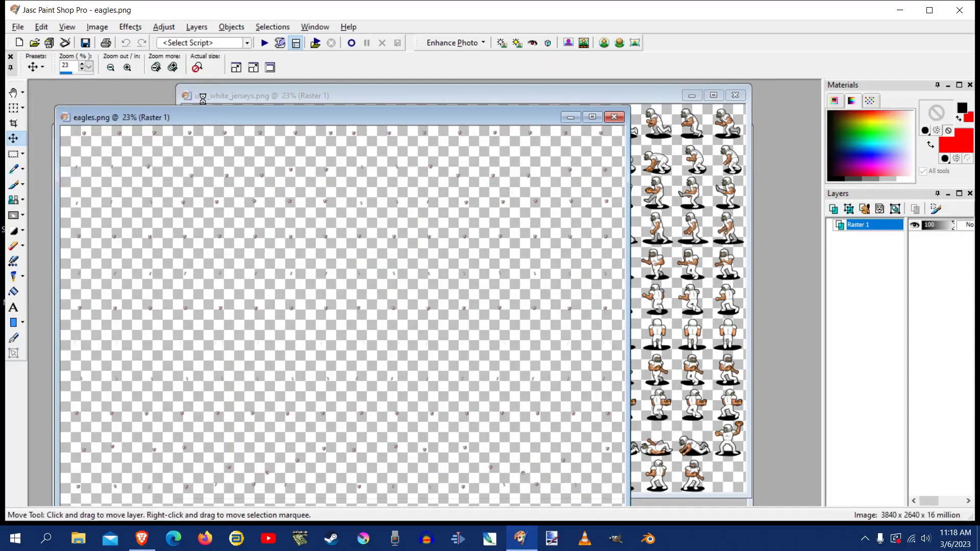
{"action": "left_click", "coordinate": [231, 94]}
- Try pasting the copied eagles logos into uva_white_jerseys.png as a new selection, and undo the paste
{"action": "left_click", "coordinate": [41, 26]}
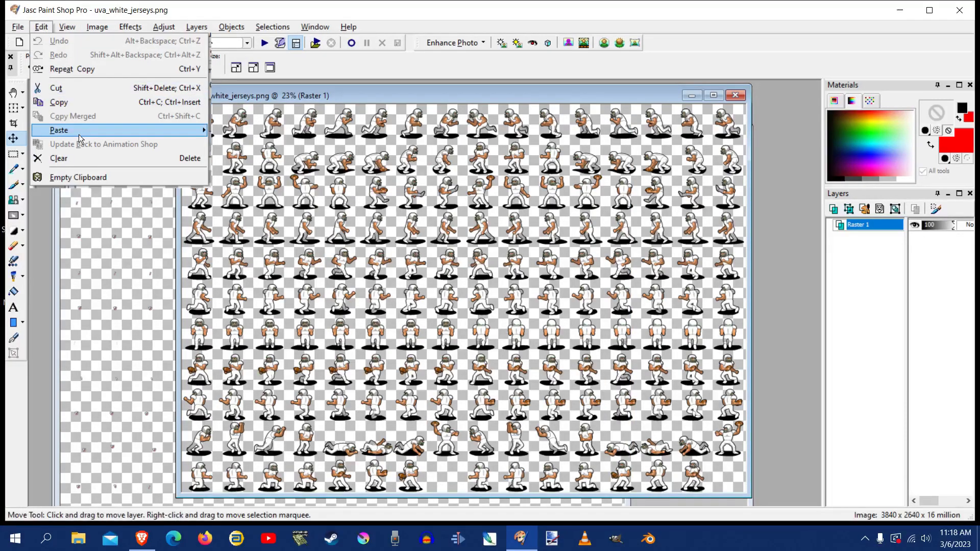
{"action": "mouse_move", "coordinate": [102, 134]}
{"action": "left_click", "coordinate": [254, 159]}
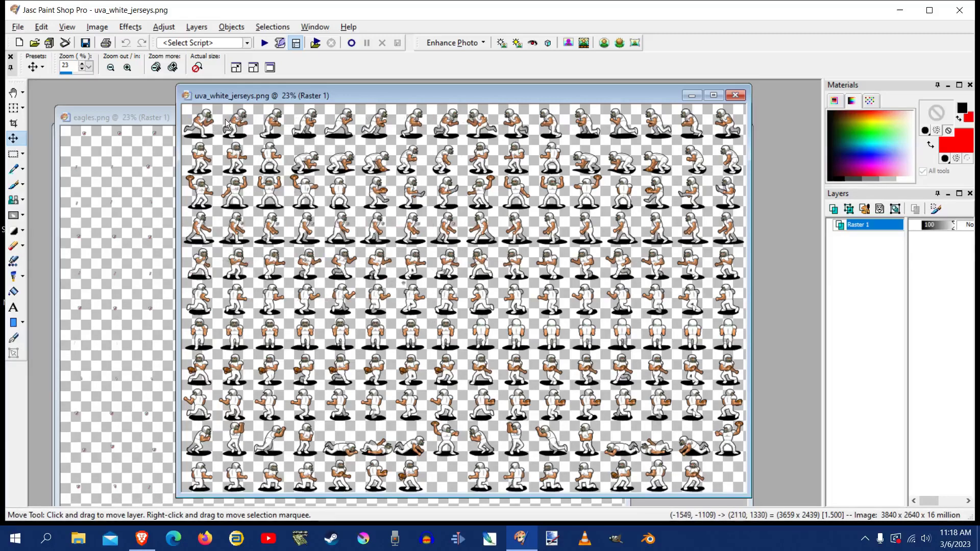
{"action": "left_click", "coordinate": [203, 110]}
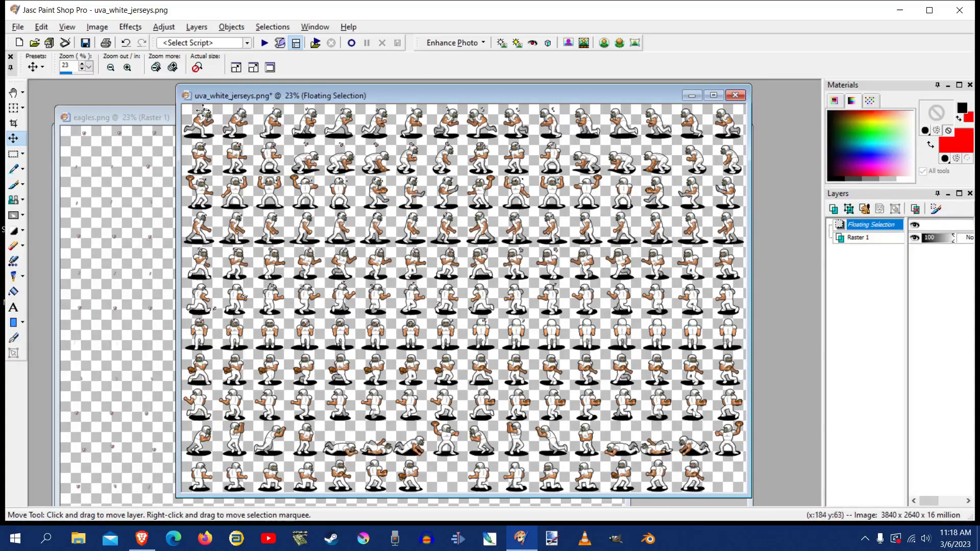
{"action": "left_click", "coordinate": [41, 26]}
{"action": "left_click", "coordinate": [102, 42]}
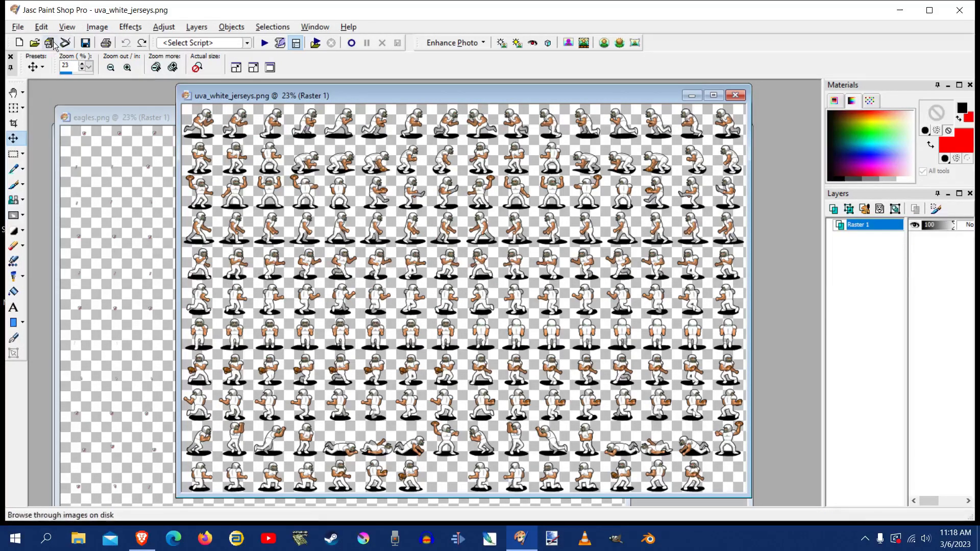
- Try pasting the copied eagles logo sheet into uva_white_jerseys.png as a new layer, inspect the alignment, and undo the paste
{"action": "left_click", "coordinate": [46, 31]}
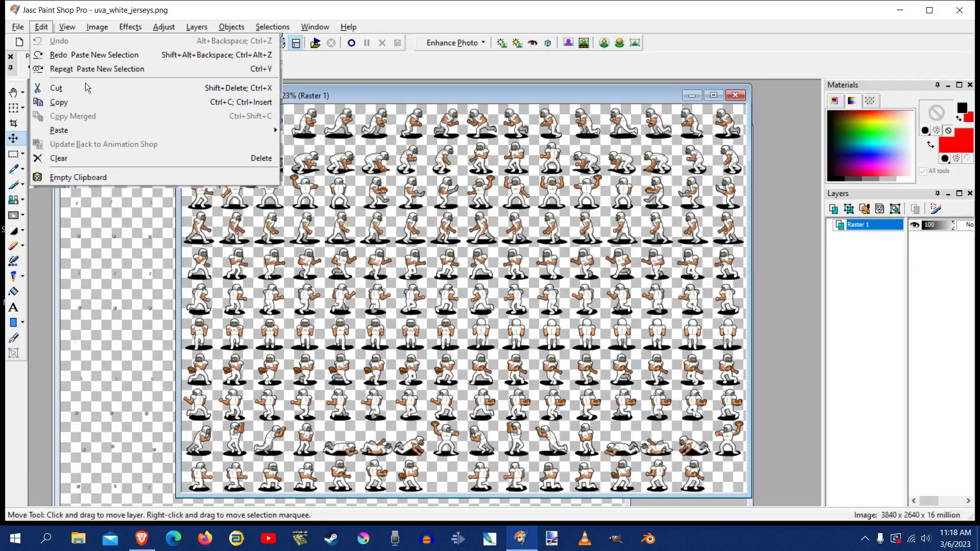
{"action": "mouse_move", "coordinate": [108, 130]}
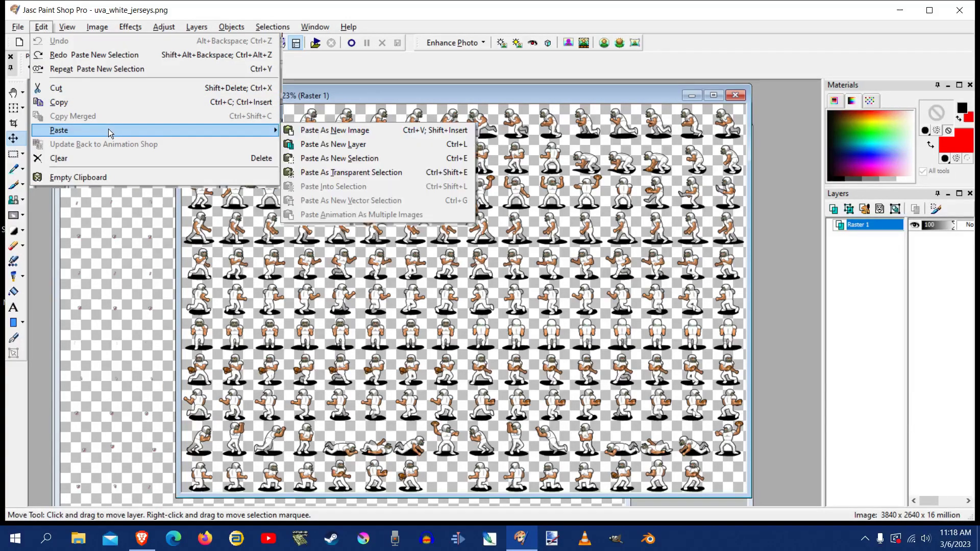
{"action": "left_click", "coordinate": [341, 144]}
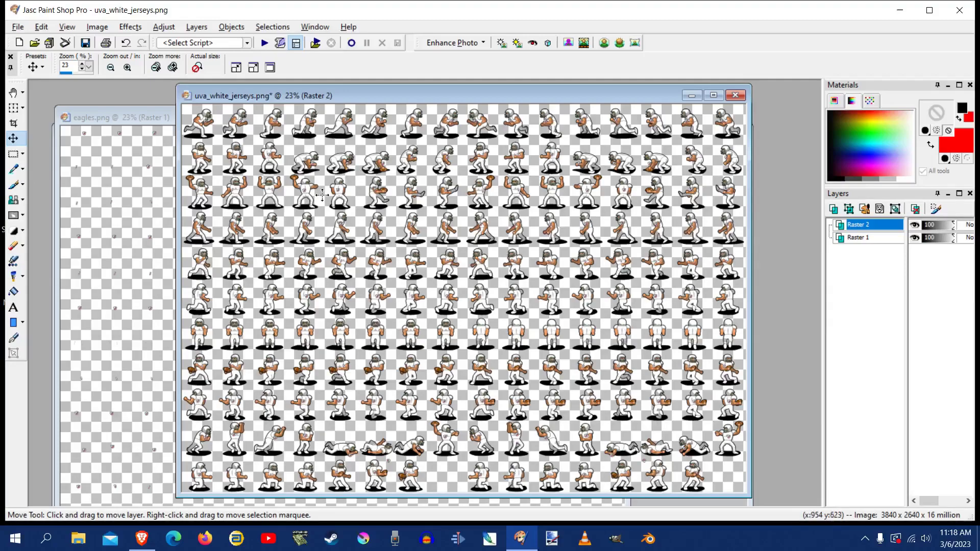
{"action": "scroll", "coordinate": [297, 178], "scroll_direction": "up", "scroll_amount": 3}
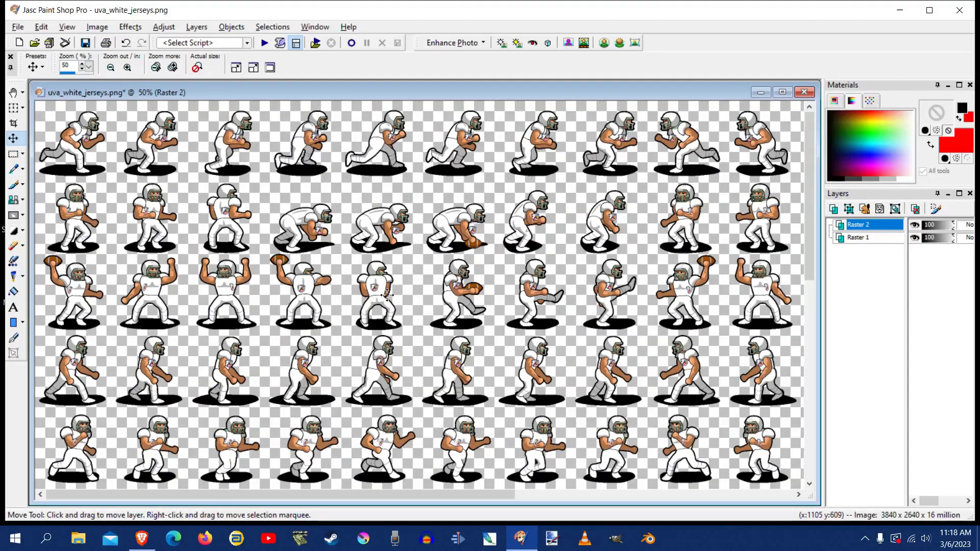
{"action": "scroll", "coordinate": [375, 295], "scroll_direction": "down", "scroll_amount": 3}
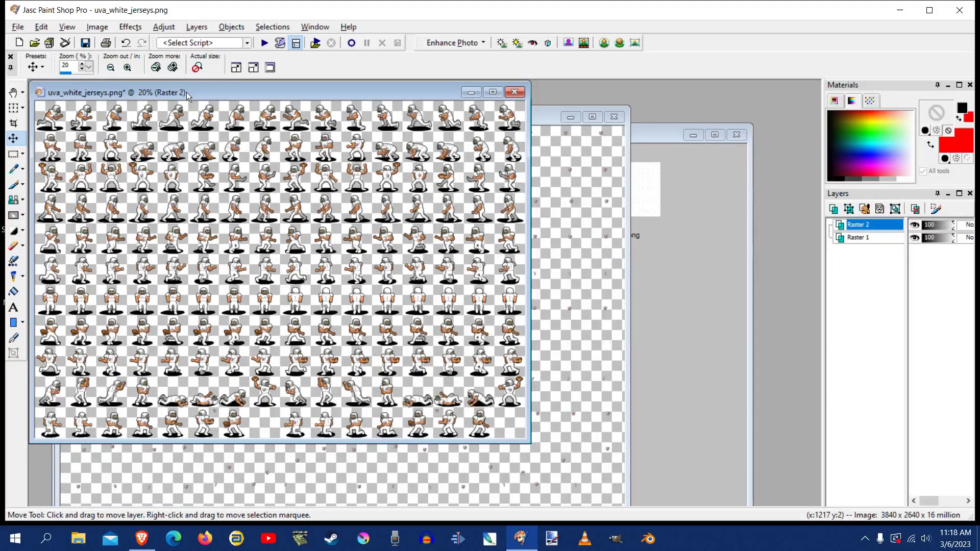
{"action": "left_click_drag", "start_coordinate": [186, 92], "coordinate": [438, 111]}
{"action": "left_click", "coordinate": [42, 27]}
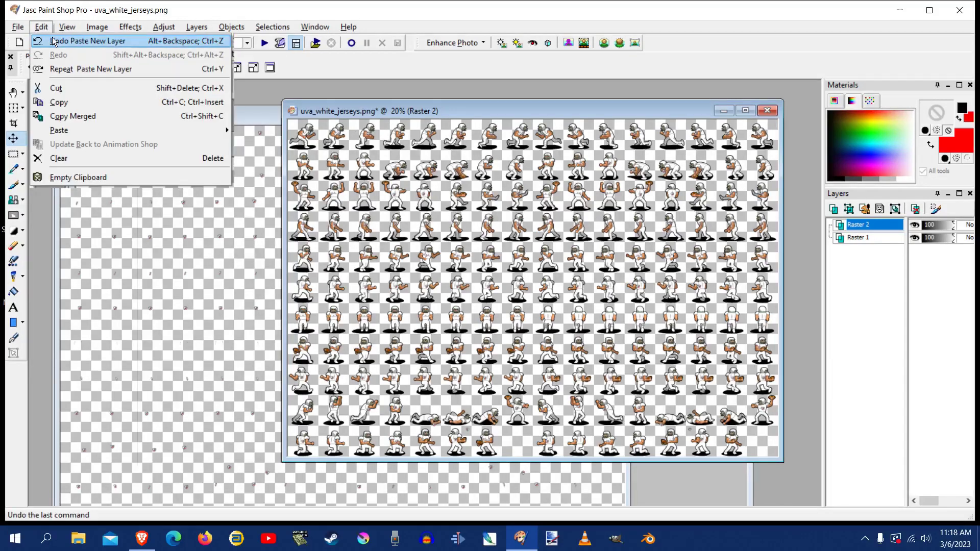
{"action": "left_click", "coordinate": [76, 41]}
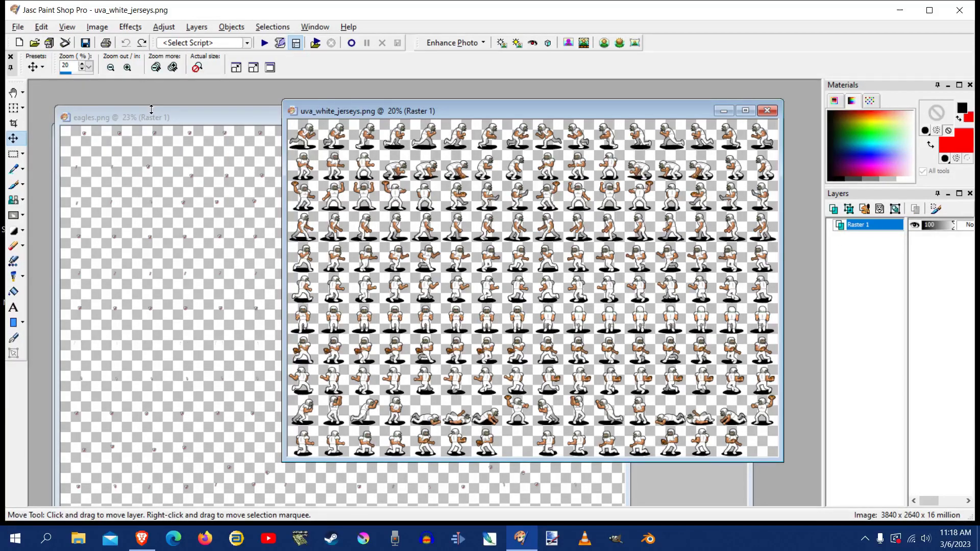
- Draw small corner rectangles at the upper-left and lower-right extremes of eagles.png with the Rectangle tool, and copy the whole sheet
{"action": "left_click", "coordinate": [150, 116]}
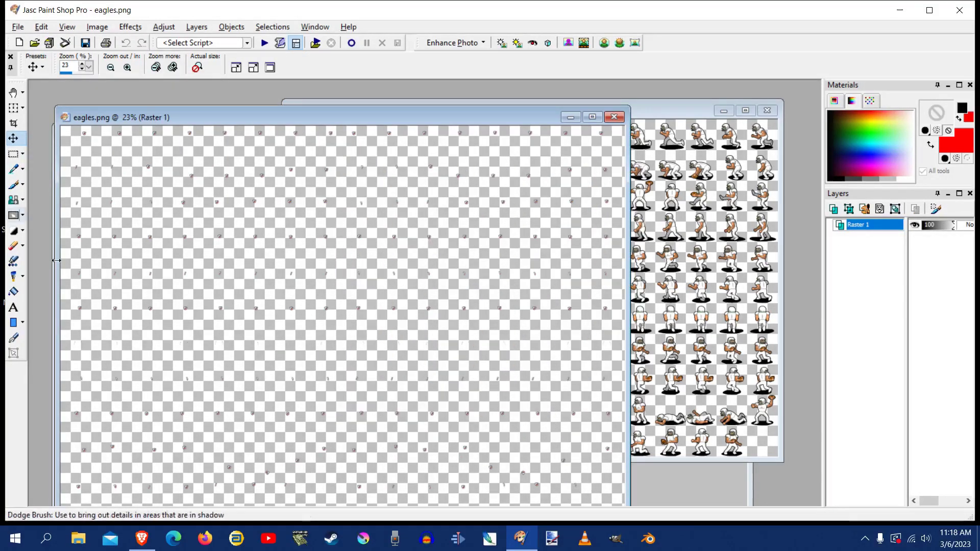
{"action": "left_click", "coordinate": [19, 323]}
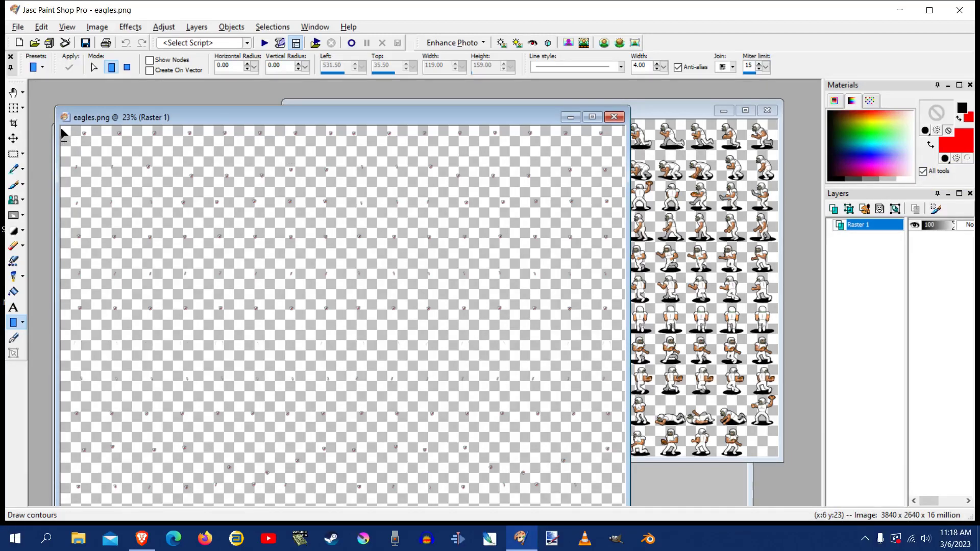
{"action": "left_click_drag", "start_coordinate": [61, 127], "coordinate": [52, 122]}
{"action": "scroll", "coordinate": [287, 239], "scroll_direction": "down", "scroll_amount": 1}
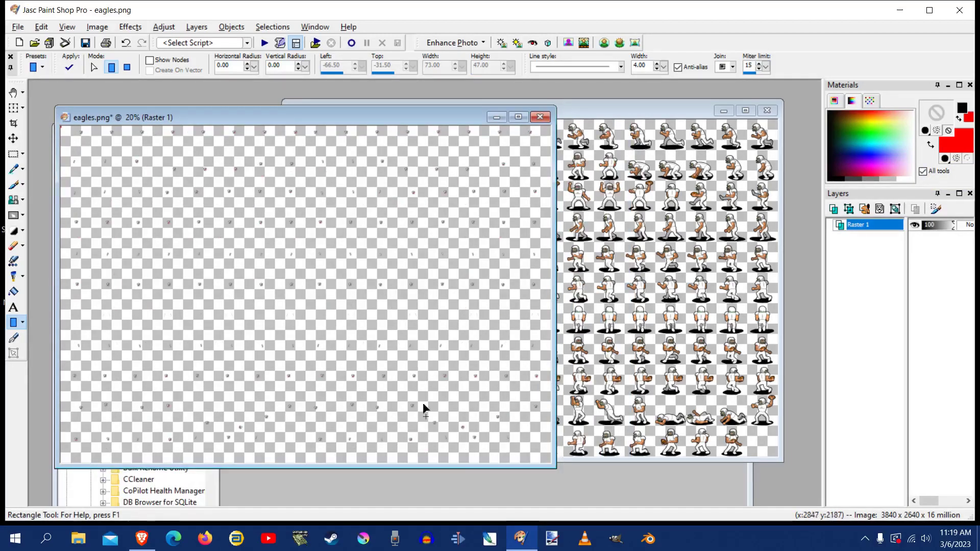
{"action": "left_click_drag", "start_coordinate": [549, 461], "coordinate": [557, 467]}
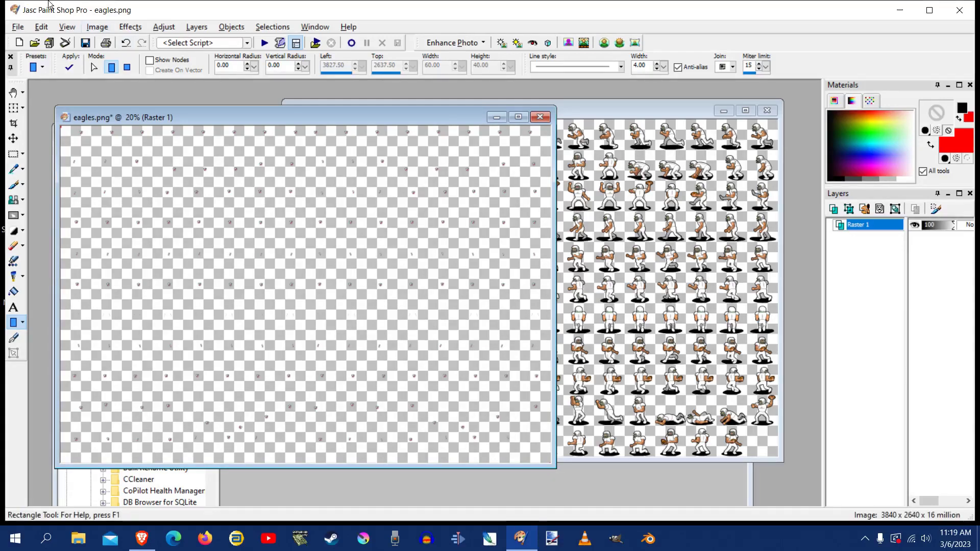
{"action": "left_click", "coordinate": [49, 29]}
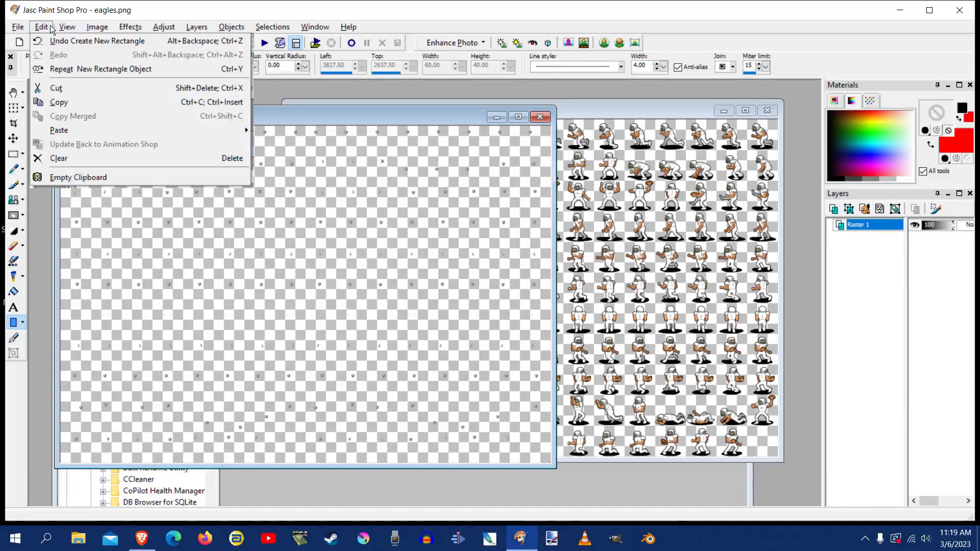
{"action": "left_click", "coordinate": [61, 100]}
- Paste the copied eagles sheet into uva_white_jerseys.png as a new layer and inspect the logos on the helmets up close
{"action": "left_click", "coordinate": [362, 102]}
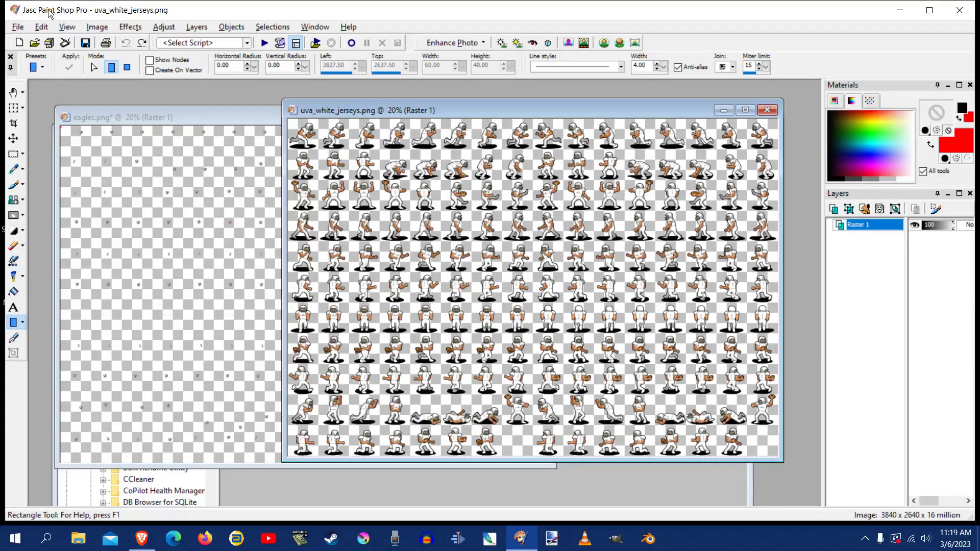
{"action": "left_click", "coordinate": [43, 28]}
{"action": "mouse_move", "coordinate": [122, 129]}
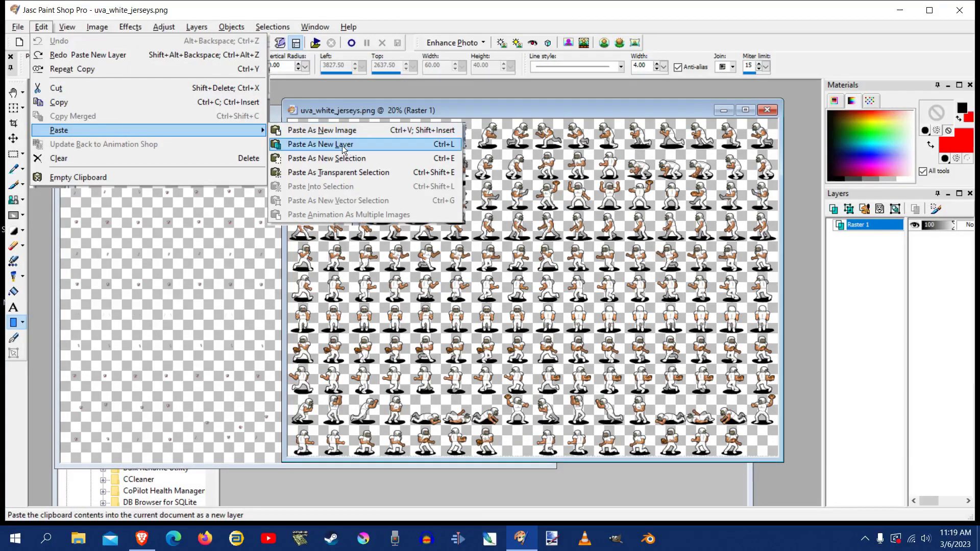
{"action": "left_click", "coordinate": [347, 145]}
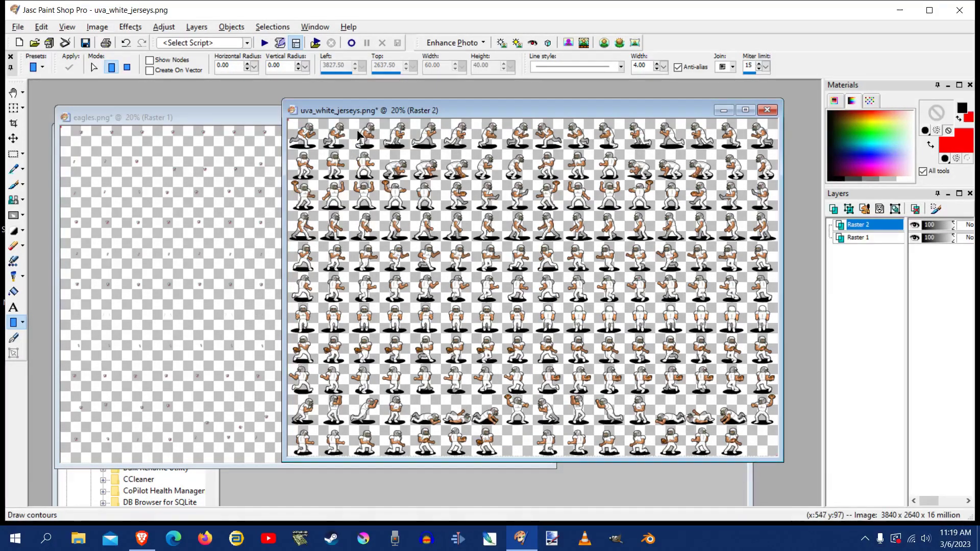
{"action": "scroll", "coordinate": [353, 136], "scroll_direction": "up", "scroll_amount": 5}
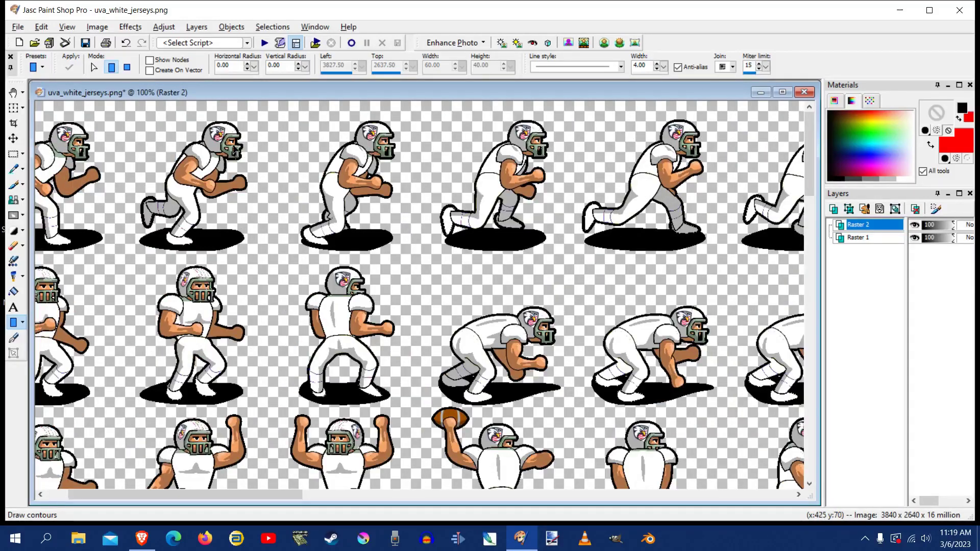
{"action": "scroll", "coordinate": [235, 279], "scroll_direction": "down", "scroll_amount": 3}
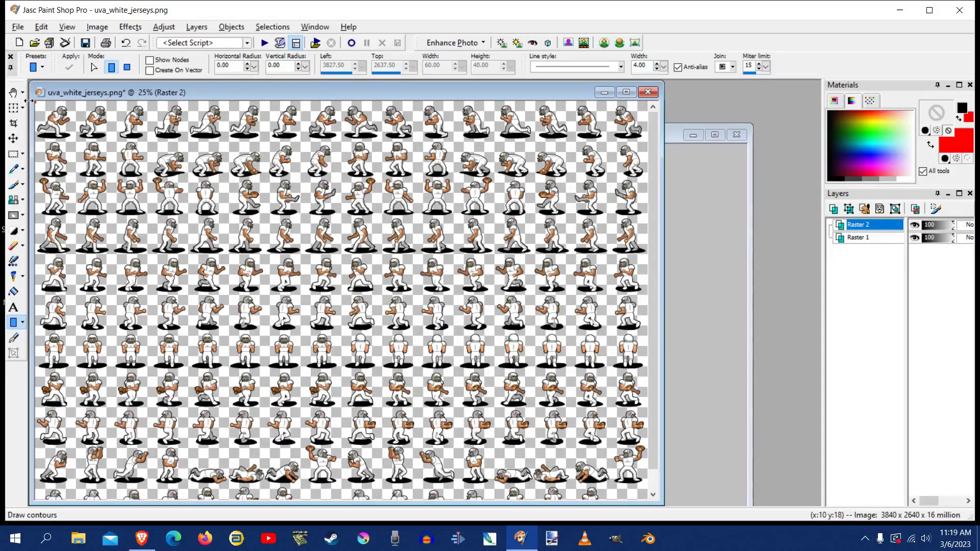
- Cut the corner marks out of the pasted logo layer in uva_white_jerseys.png using rectangular selections
{"action": "mouse_move", "coordinate": [43, 93]}
{"action": "left_mouse_down"}
{"action": "mouse_move", "coordinate": [148, 92]}
{"action": "mouse_move", "coordinate": [111, 82]}
{"action": "left_mouse_up"}
{"action": "left_click", "coordinate": [13, 153]}
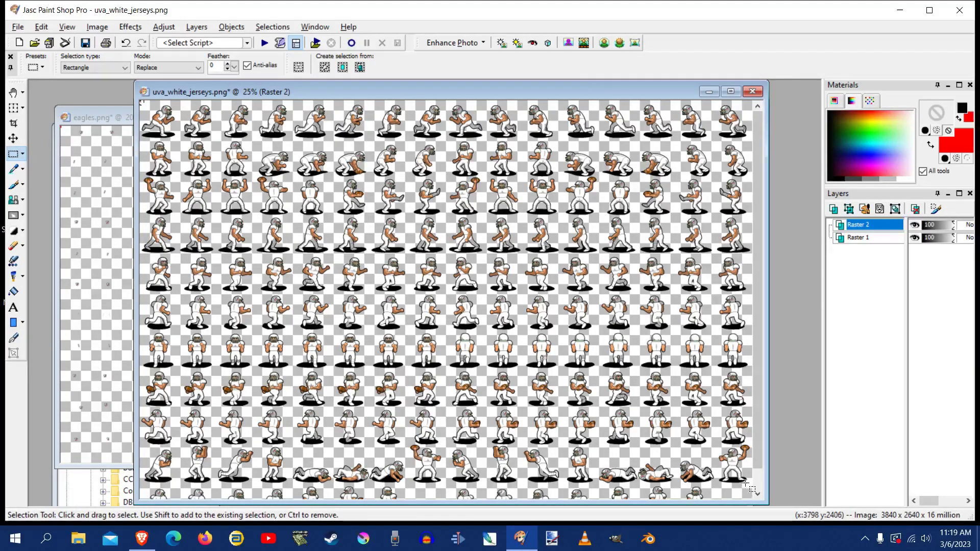
{"action": "scroll", "coordinate": [710, 465], "scroll_direction": "down", "scroll_amount": 1}
{"action": "left_click_drag", "start_coordinate": [616, 431], "coordinate": [663, 463]}
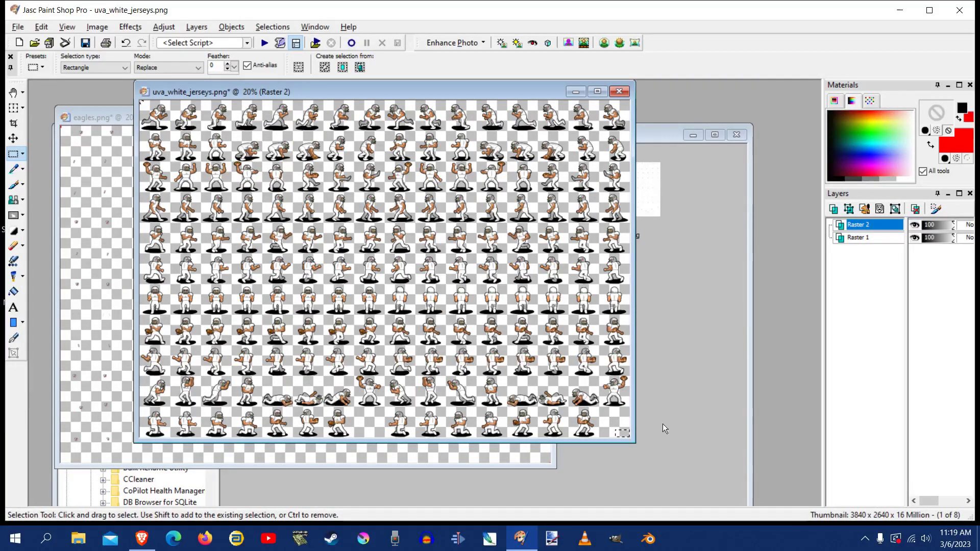
{"action": "left_click", "coordinate": [41, 27]}
{"action": "left_click", "coordinate": [73, 90]}
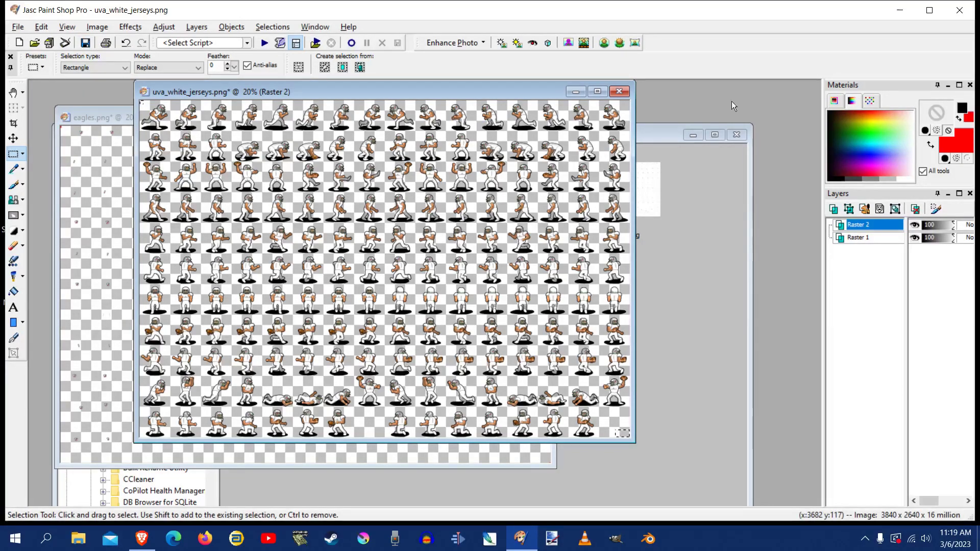
- Close uva_white_jerseys.png without saving the changes and minimize Paint Shop Pro
{"action": "left_click", "coordinate": [626, 92]}
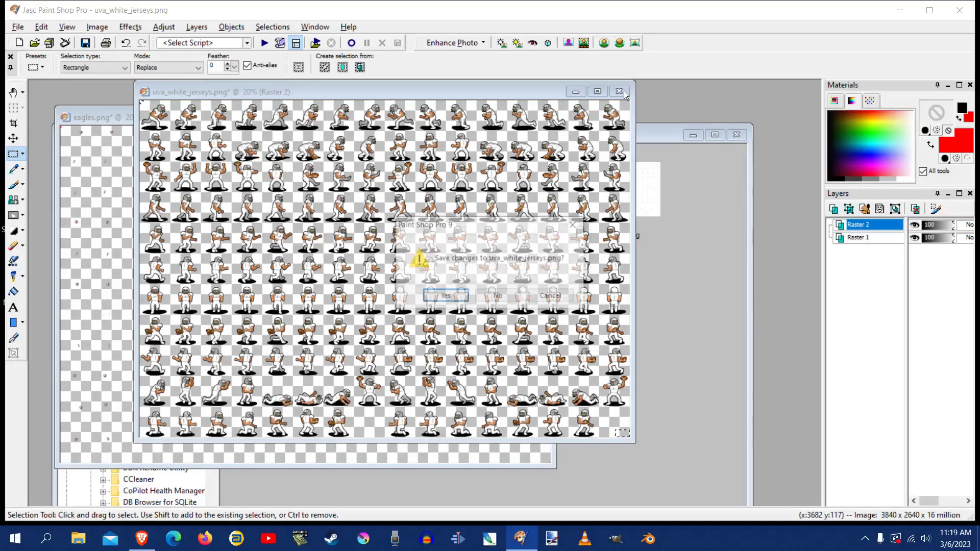
{"action": "left_click", "coordinate": [498, 296]}
{"action": "left_click", "coordinate": [900, 11]}
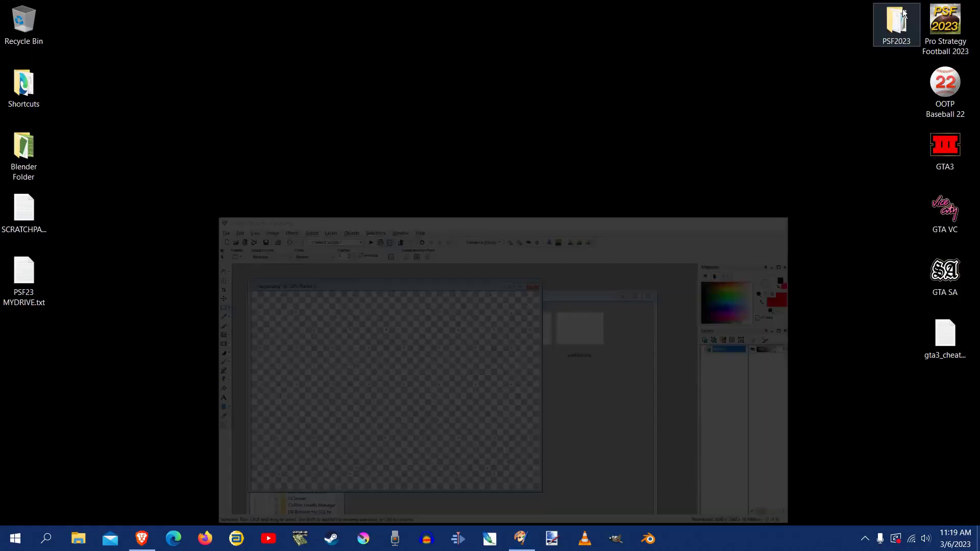
- Switch to paint.net, close the blank untitled image, and open uva_white_jerseys.png from the Helmet Logos folder
{"action": "left_click", "coordinate": [557, 543]}
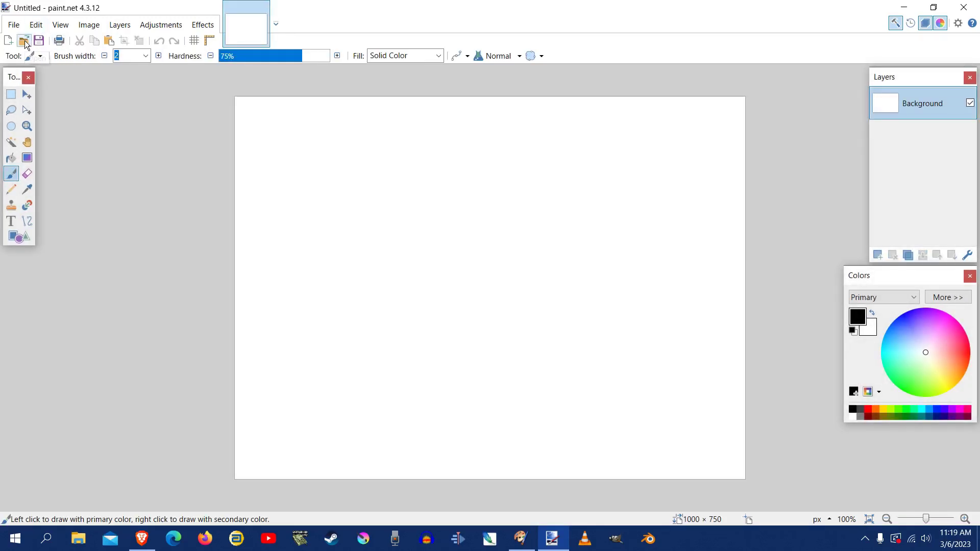
{"action": "left_click", "coordinate": [262, 8]}
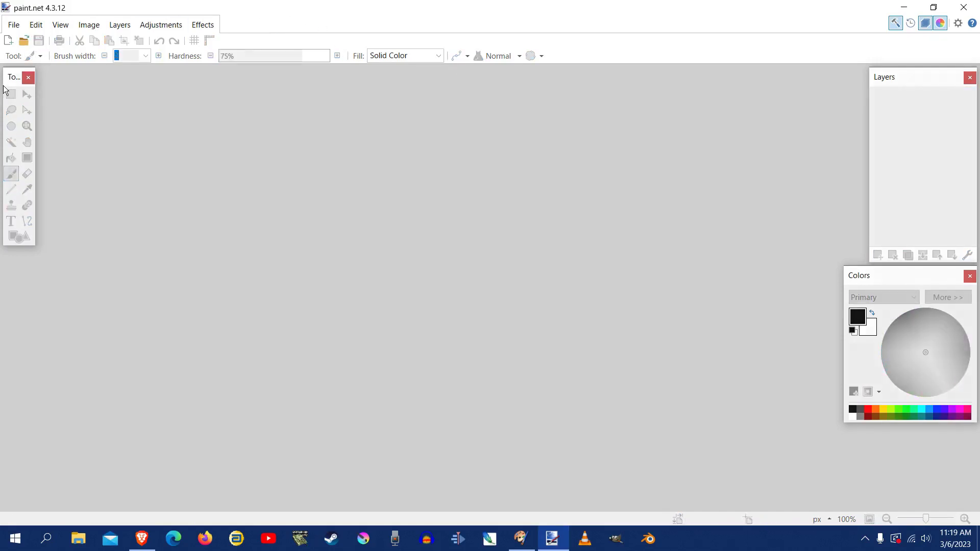
{"action": "left_click", "coordinate": [24, 40]}
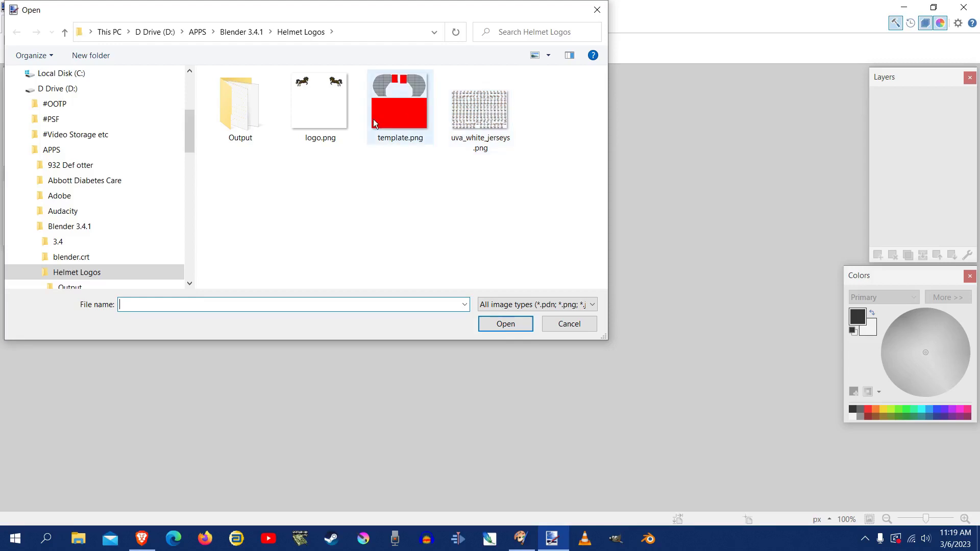
{"action": "left_click", "coordinate": [480, 111]}
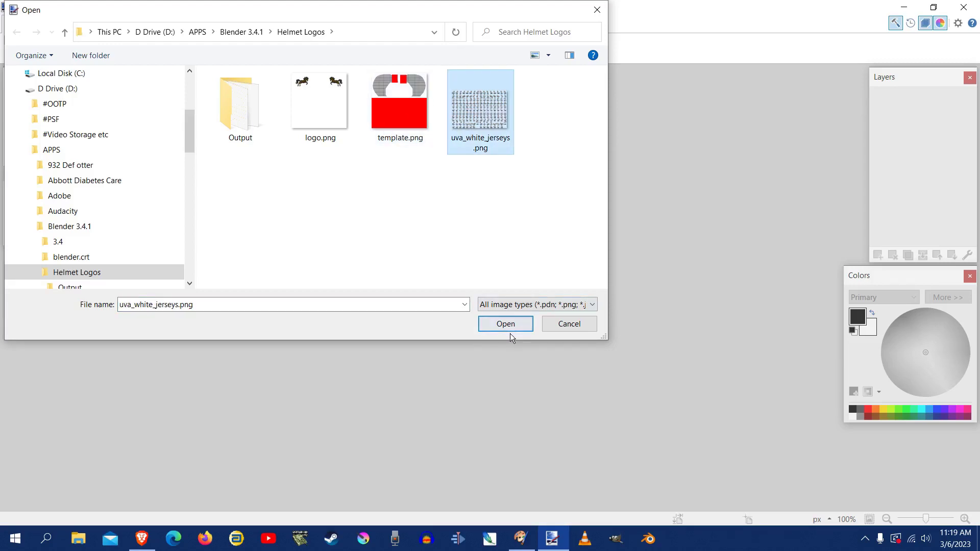
{"action": "left_click", "coordinate": [508, 327]}
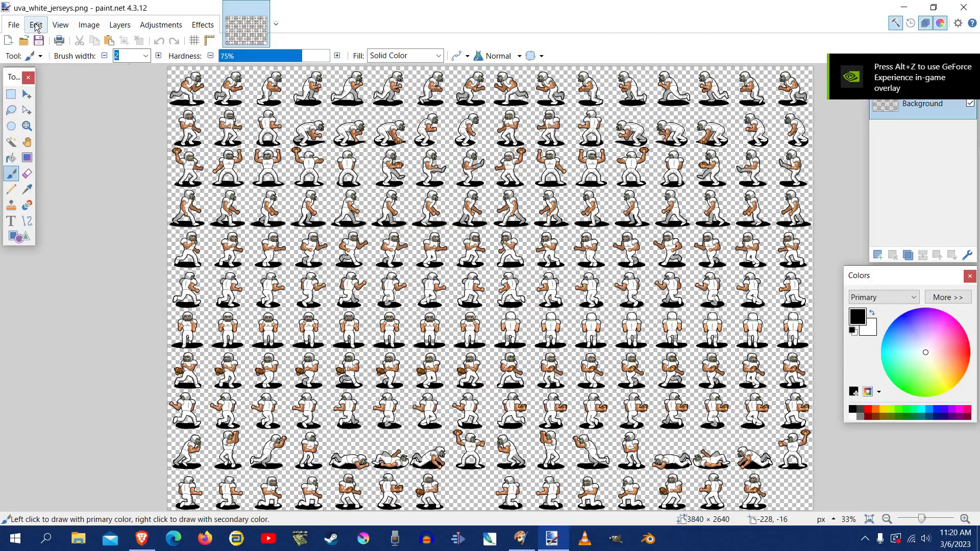
- Open lions.png from the Output folder as a second image alongside uva_white_jerseys.png
{"action": "left_click", "coordinate": [14, 24]}
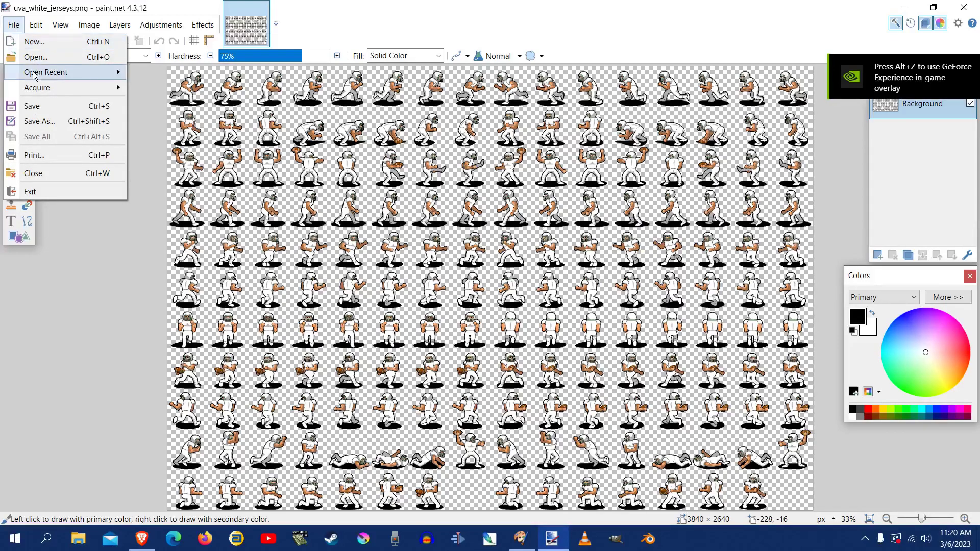
{"action": "mouse_move", "coordinate": [36, 74]}
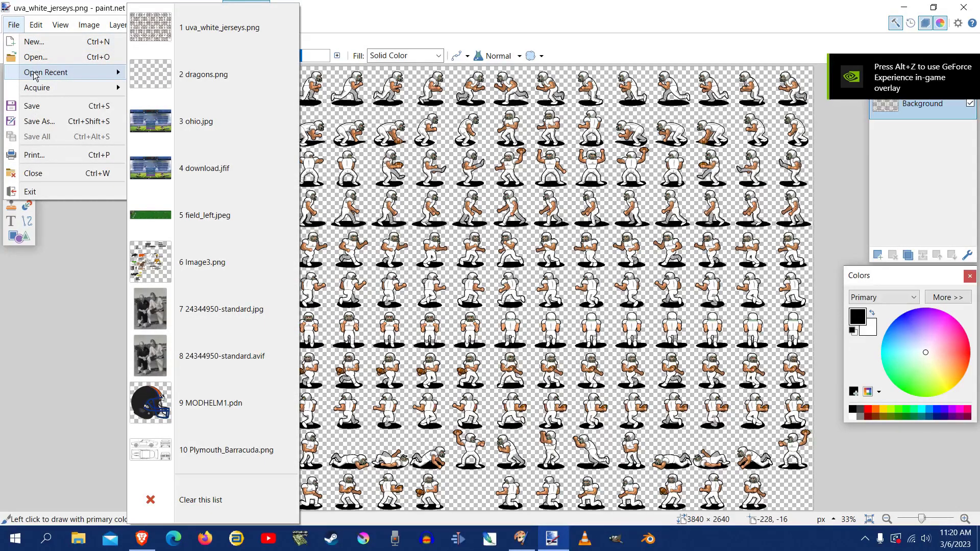
{"action": "left_click", "coordinate": [34, 58]}
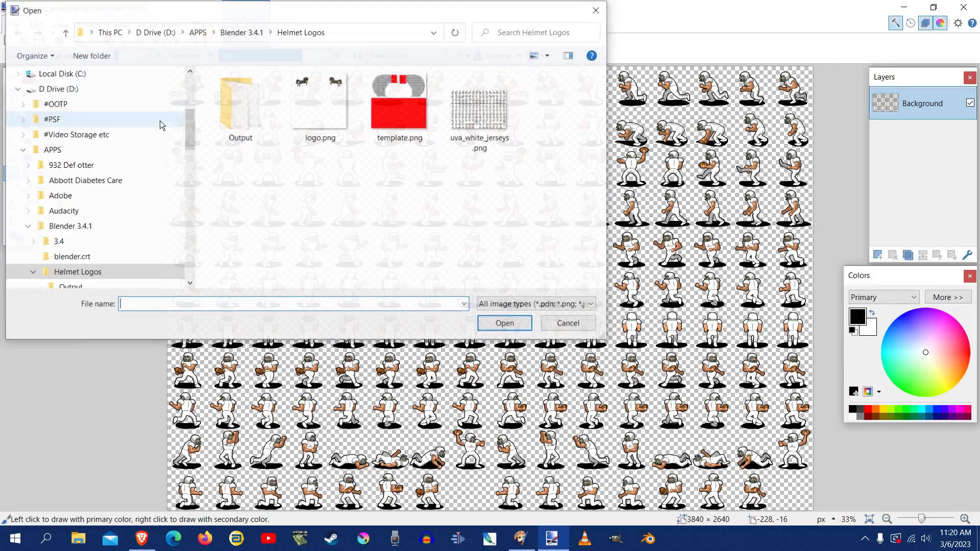
{"action": "double_click", "coordinate": [240, 107]}
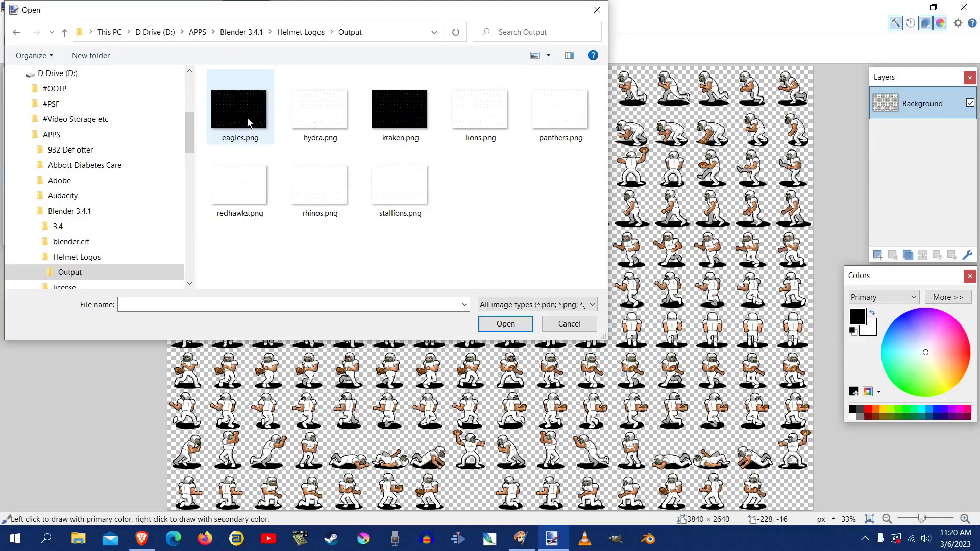
{"action": "left_click", "coordinate": [322, 116]}
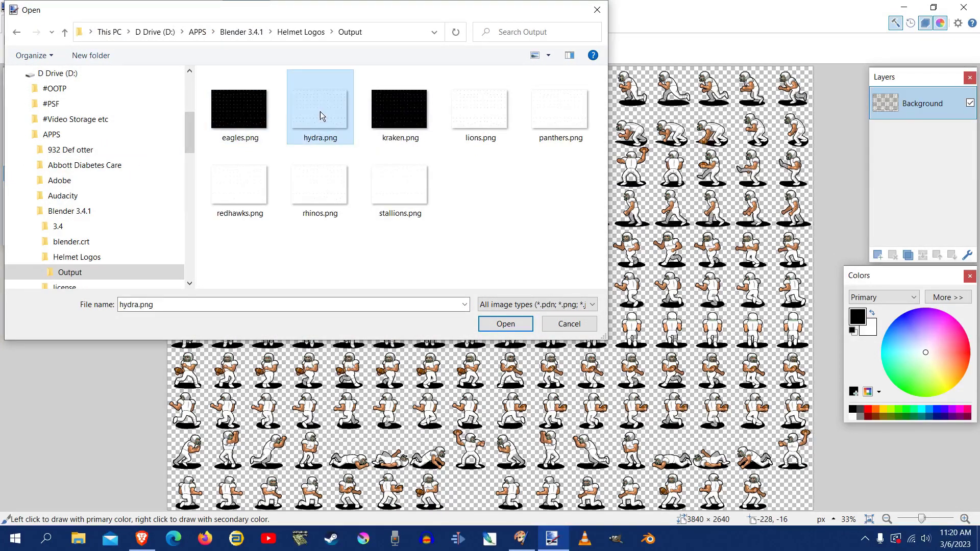
{"action": "left_click", "coordinate": [485, 118]}
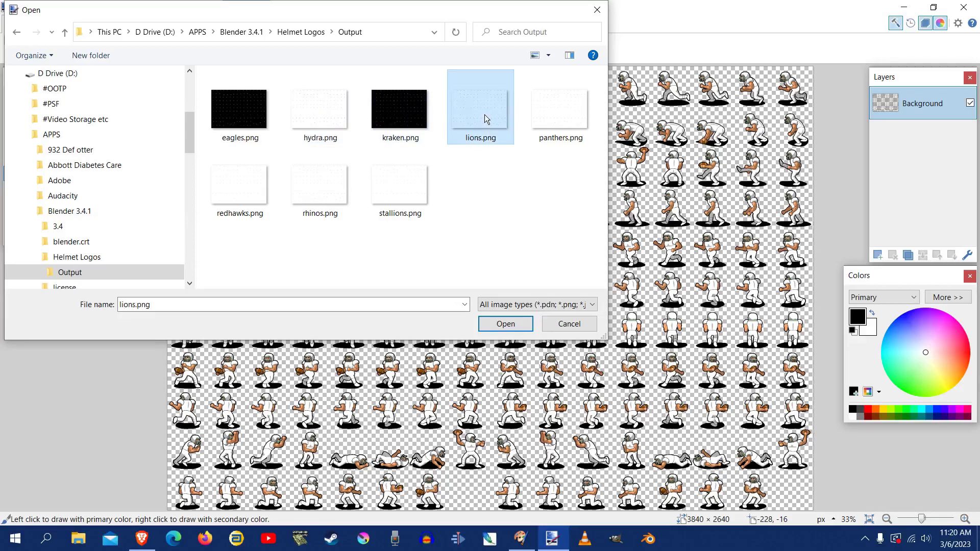
{"action": "left_click", "coordinate": [515, 327]}
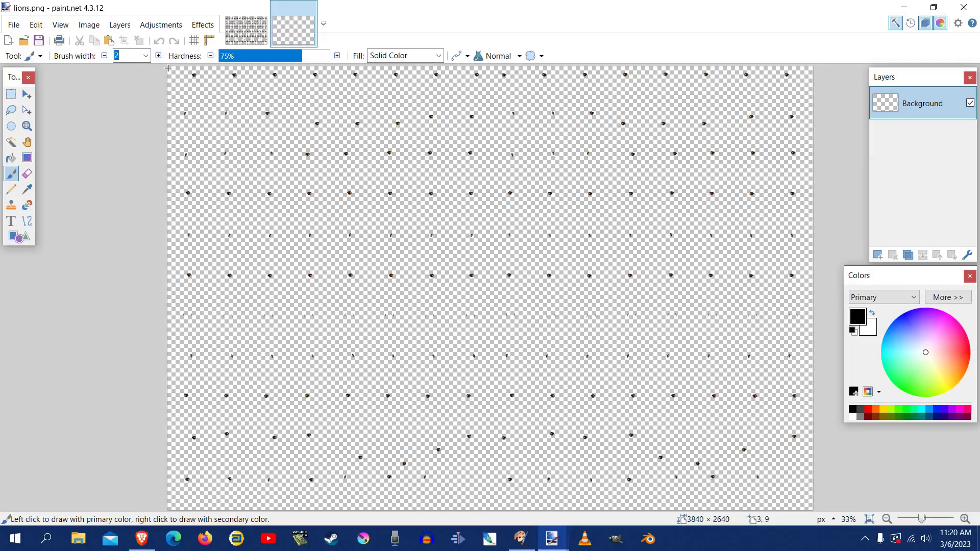
{"action": "left_click", "coordinate": [94, 29]}
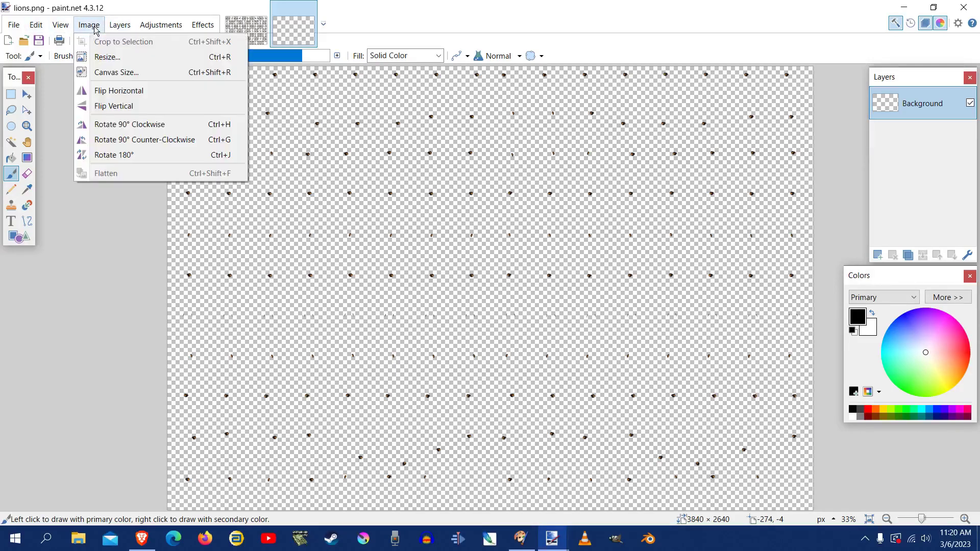
- Select the entire lions.png image and copy it
{"action": "mouse_move", "coordinate": [33, 26]}
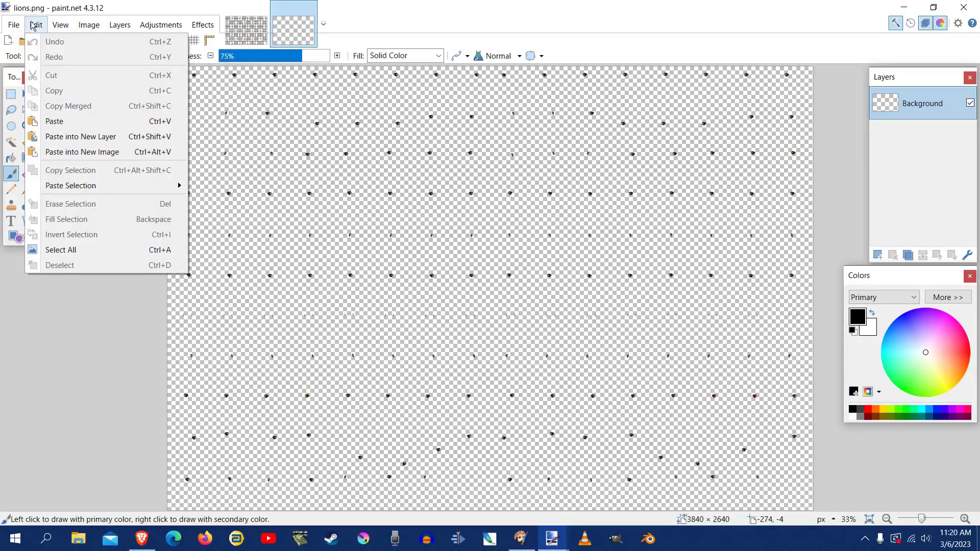
{"action": "left_click", "coordinate": [118, 254]}
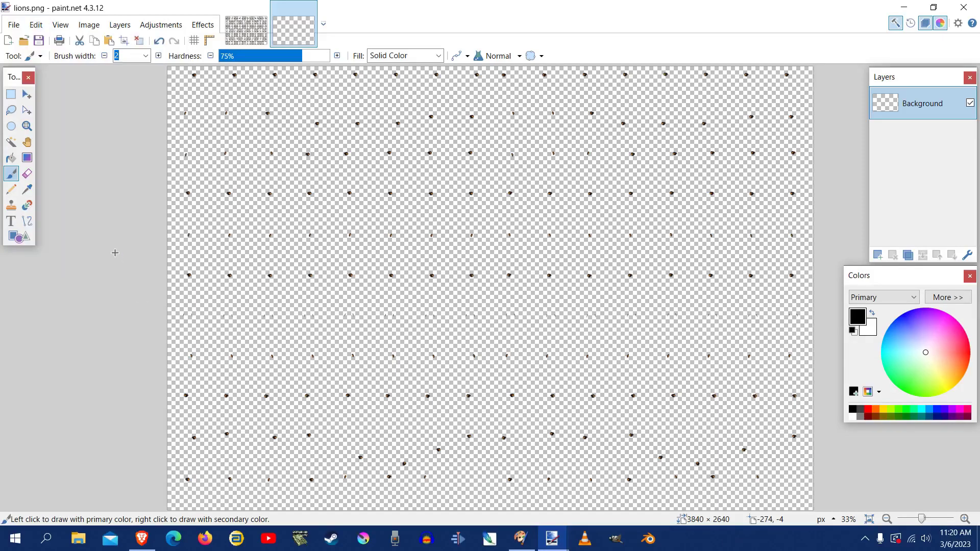
{"action": "left_click", "coordinate": [35, 24]}
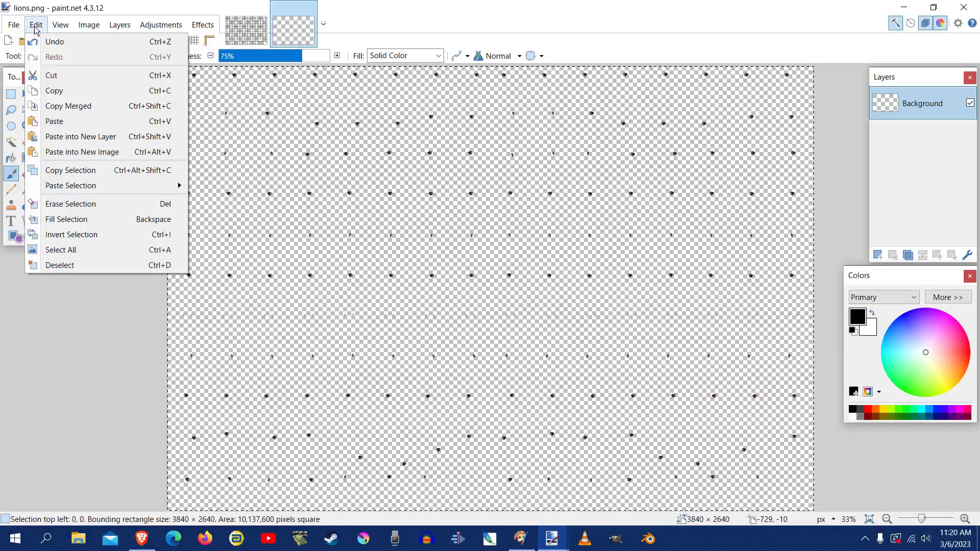
{"action": "left_click", "coordinate": [61, 89]}
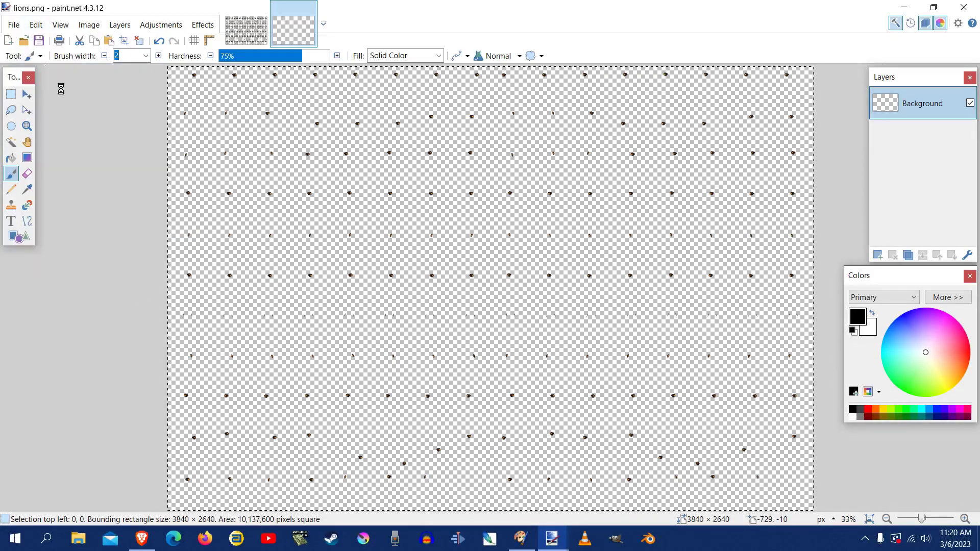
- Paste the copied lions logos into a new layer of uva_white_jerseys.png
{"action": "left_click", "coordinate": [235, 35]}
{"action": "left_click", "coordinate": [36, 24]}
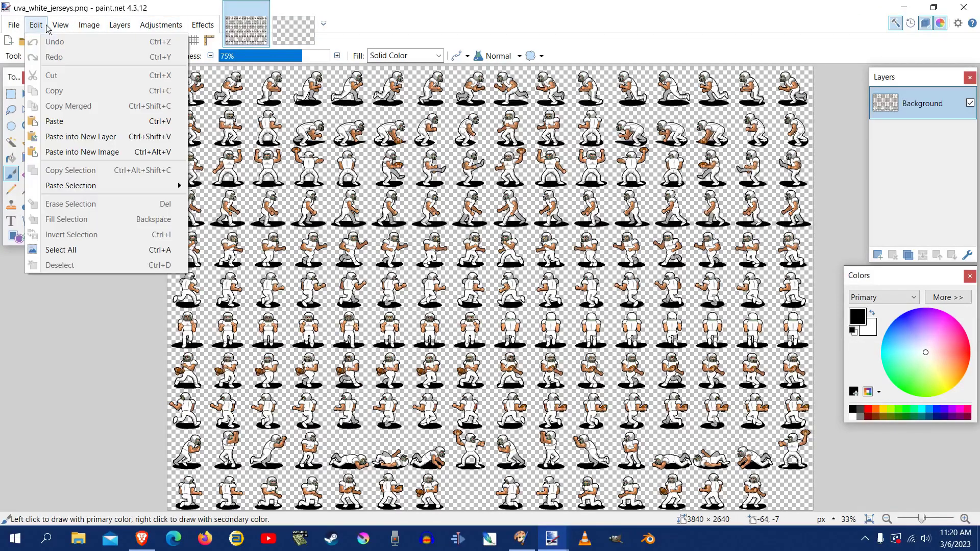
{"action": "left_click", "coordinate": [32, 10]}
{"action": "left_click", "coordinate": [36, 24]}
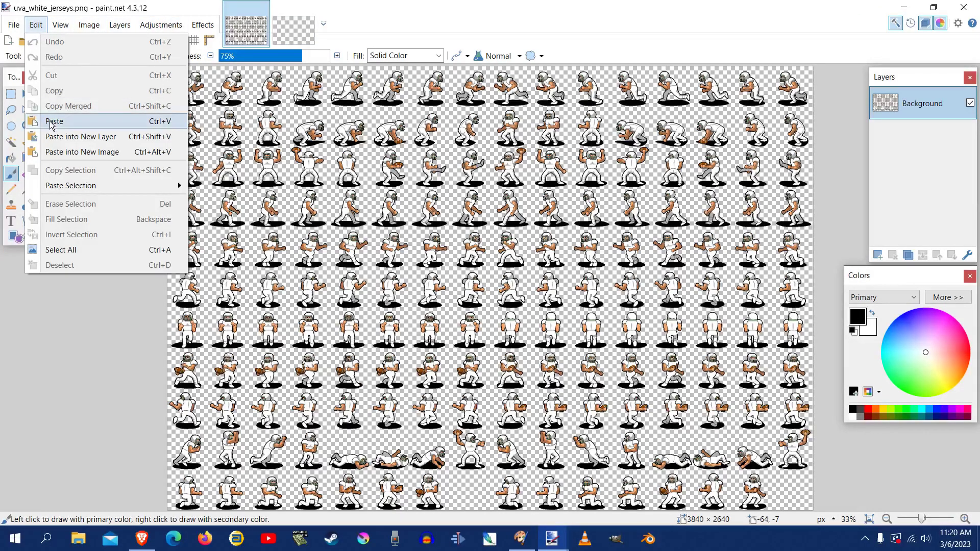
{"action": "left_click", "coordinate": [55, 137]}
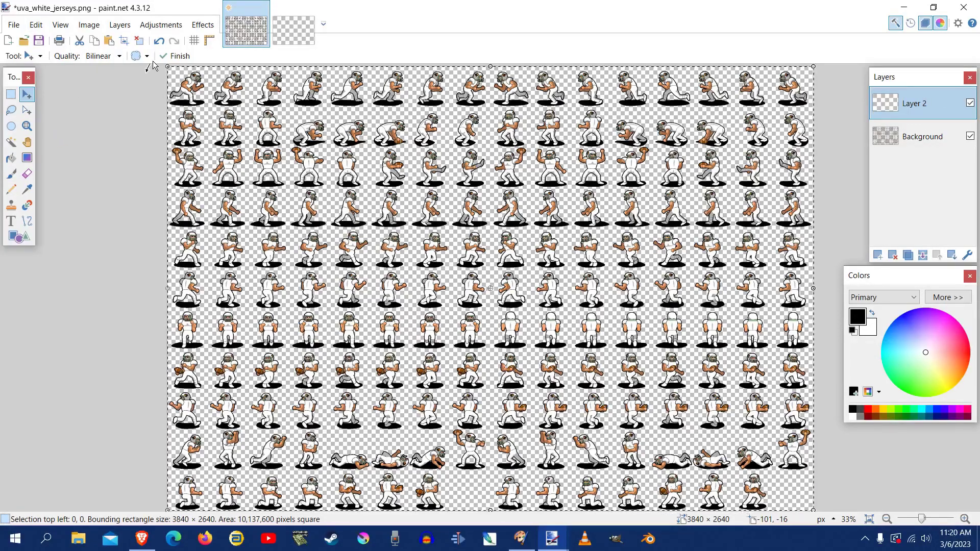
- Examine at 150% zoom how the pasted lions logos sit on the players' helmets across several sprite rows
{"action": "left_click", "coordinate": [28, 125]}
{"action": "left_click", "coordinate": [185, 105]}
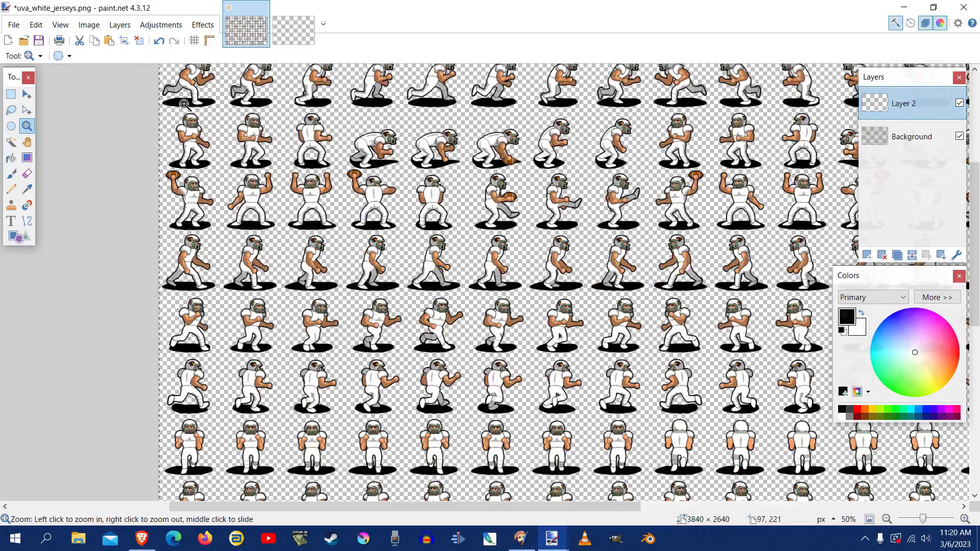
{"action": "left_click", "coordinate": [185, 105]}
{"action": "left_click", "coordinate": [184, 104]}
{"action": "left_click", "coordinate": [185, 104]}
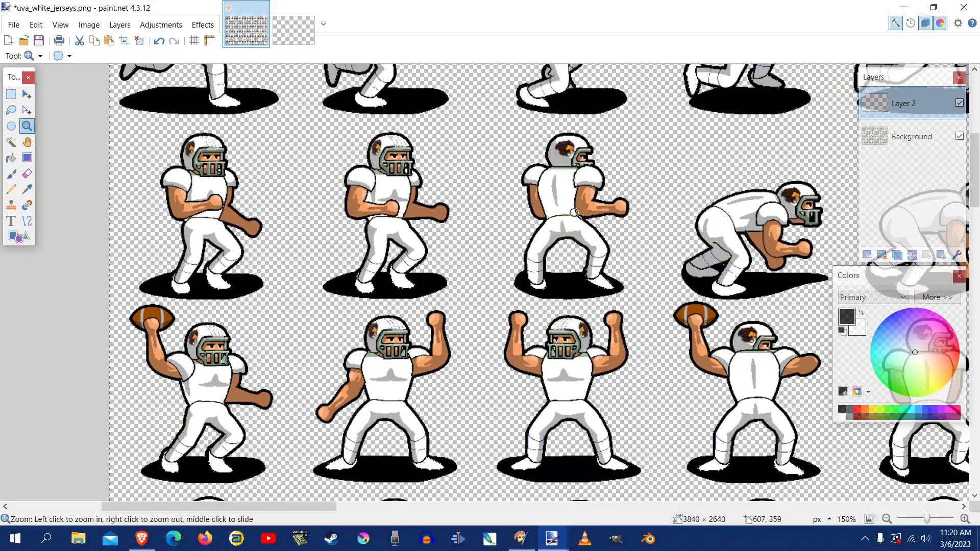
{"action": "scroll", "coordinate": [556, 253], "scroll_direction": "down", "scroll_amount": 4}
{"action": "scroll", "coordinate": [542, 243], "scroll_direction": "down", "scroll_amount": 12}
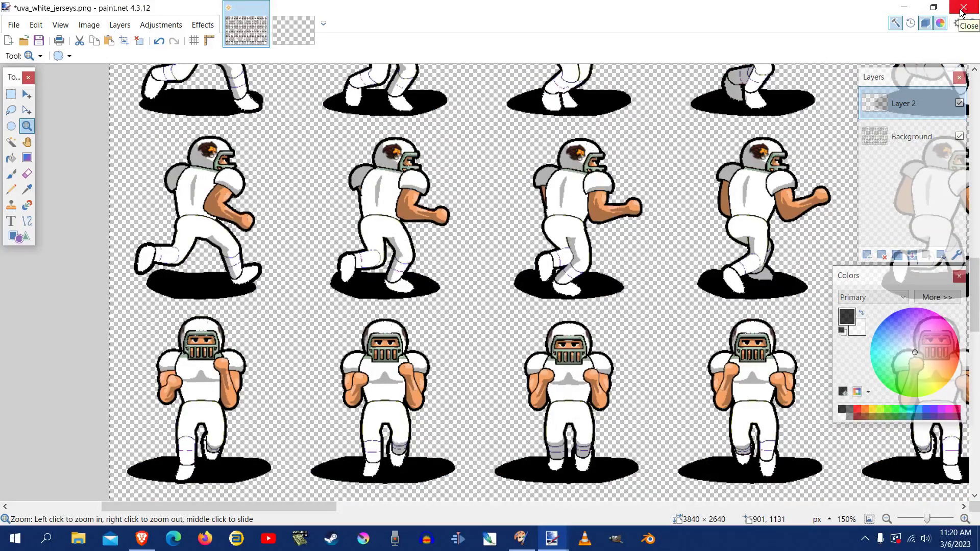
- Close lions.png and uva_white_jerseys.png without saving the changes and exit paint.net
{"action": "left_click", "coordinate": [310, 9]}
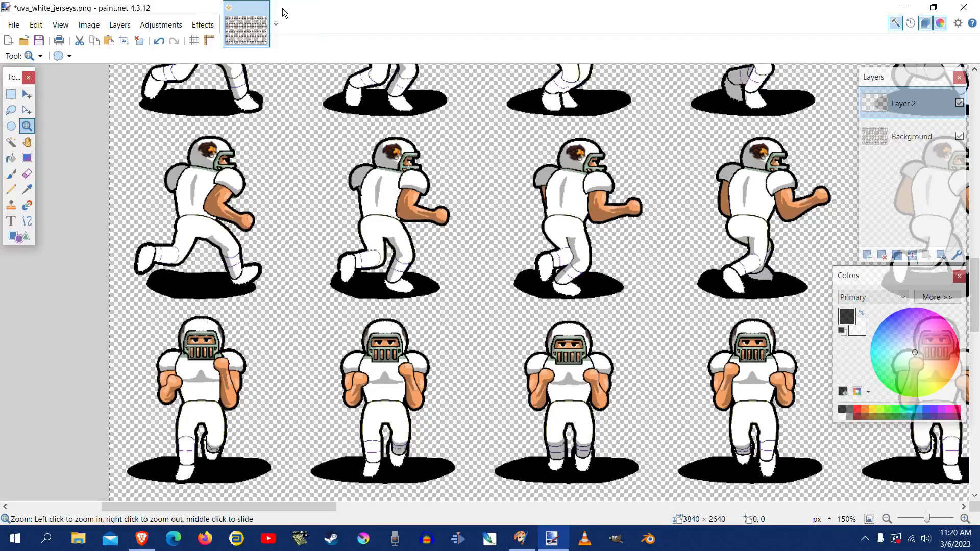
{"action": "left_click", "coordinate": [262, 9]}
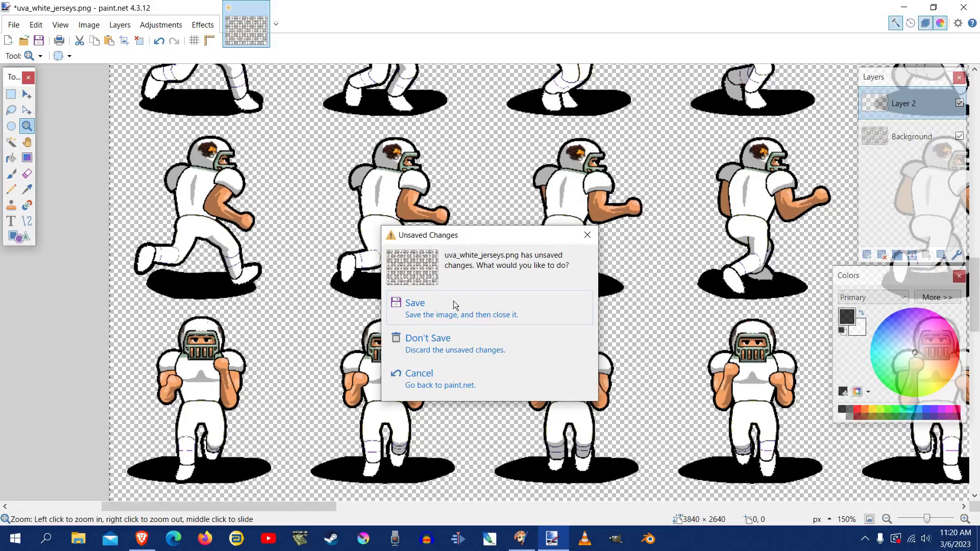
{"action": "left_click", "coordinate": [464, 344]}
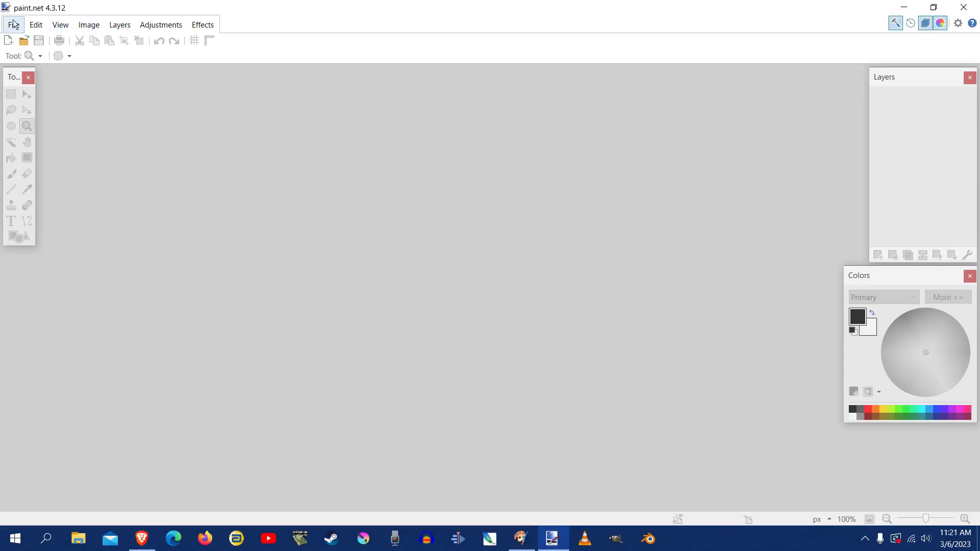
{"action": "left_click", "coordinate": [963, 14]}
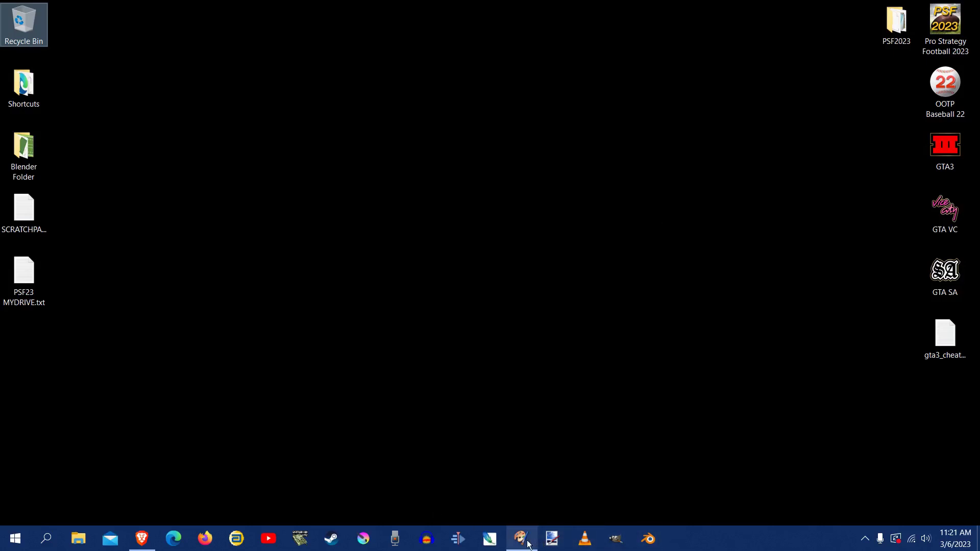
- Switch to Paint Shop Pro and close eagles.png without saving the changes
{"action": "mouse_move", "coordinate": [528, 544]}
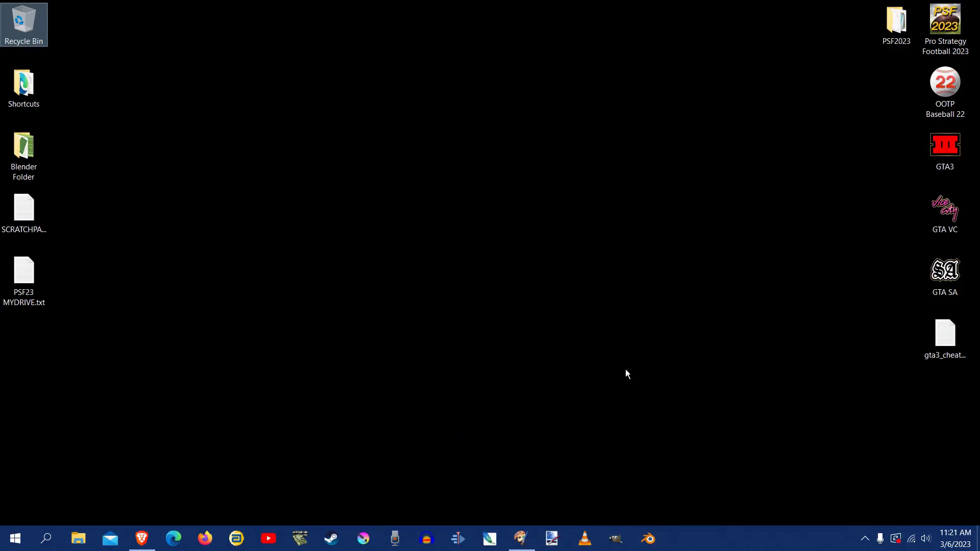
{"action": "left_click", "coordinate": [524, 546]}
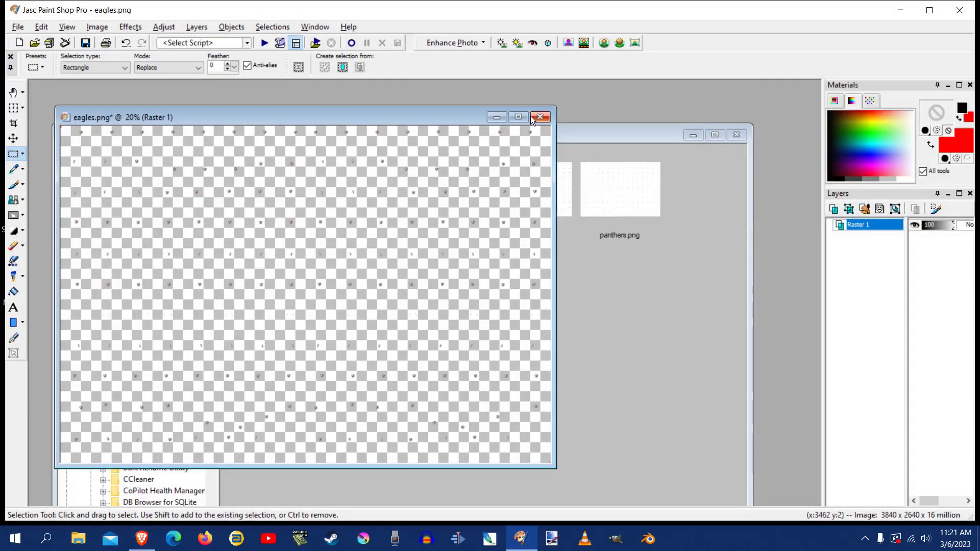
{"action": "left_click", "coordinate": [539, 117]}
{"action": "left_click", "coordinate": [514, 294]}
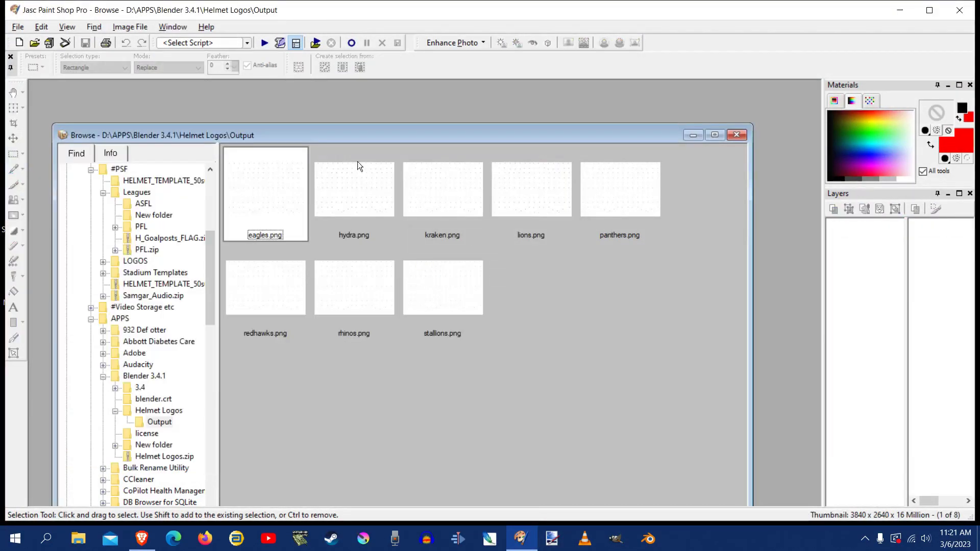
- Open logo.png from the Helmet Logos folder to view the two horse logos, and close it again
{"action": "left_click", "coordinate": [165, 412]}
{"action": "double_click", "coordinate": [259, 204]}
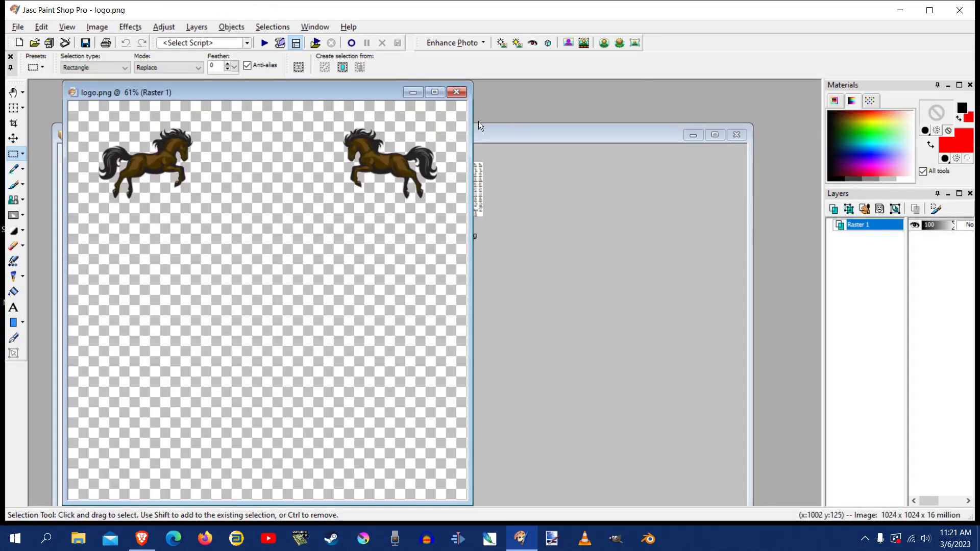
{"action": "left_click", "coordinate": [458, 93]}
- Outline the logo area on the left helmet half of template.png with rectangular selections, and close the image without saving
{"action": "double_click", "coordinate": [354, 182]}
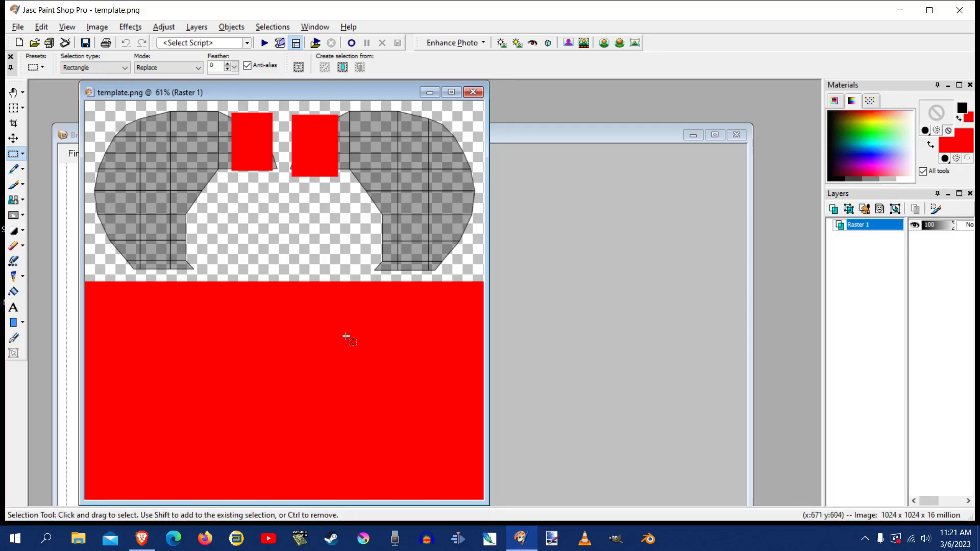
{"action": "left_click_drag", "start_coordinate": [146, 213], "coordinate": [156, 236]}
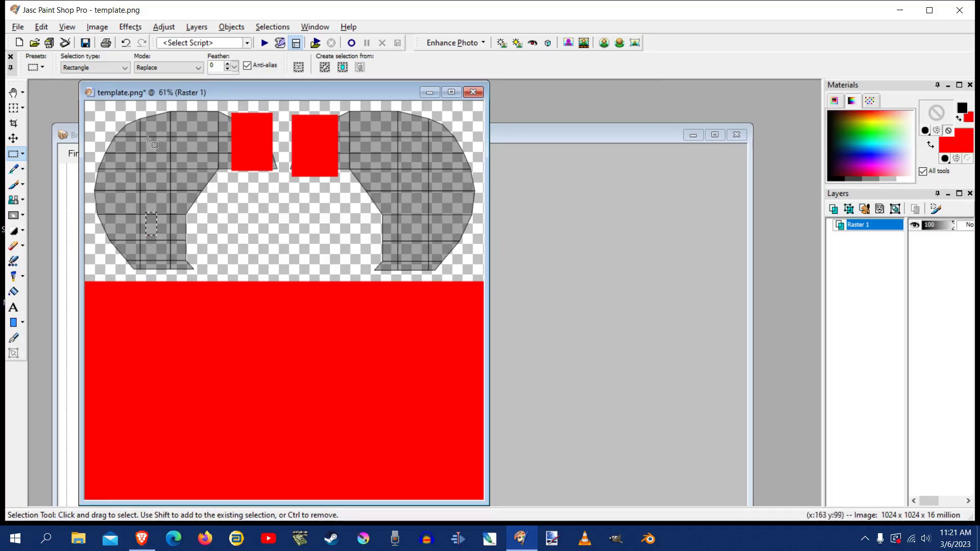
{"action": "left_click_drag", "start_coordinate": [125, 132], "coordinate": [200, 190]}
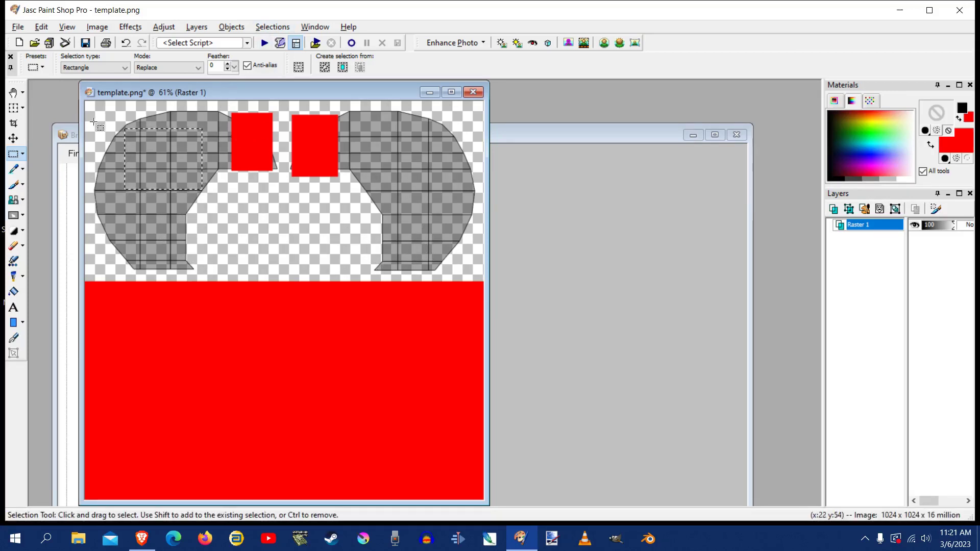
{"action": "left_click_drag", "start_coordinate": [111, 120], "coordinate": [220, 221]}
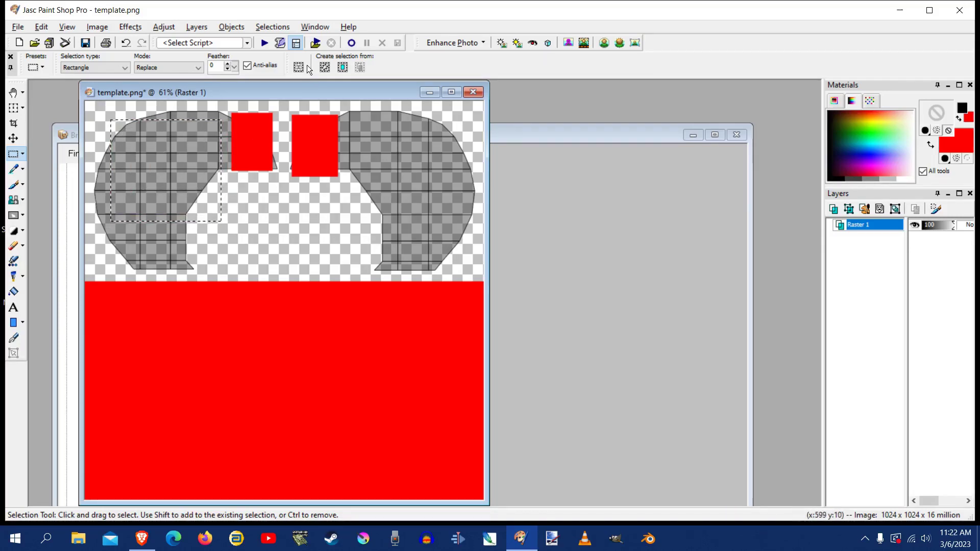
{"action": "left_click", "coordinate": [478, 93]}
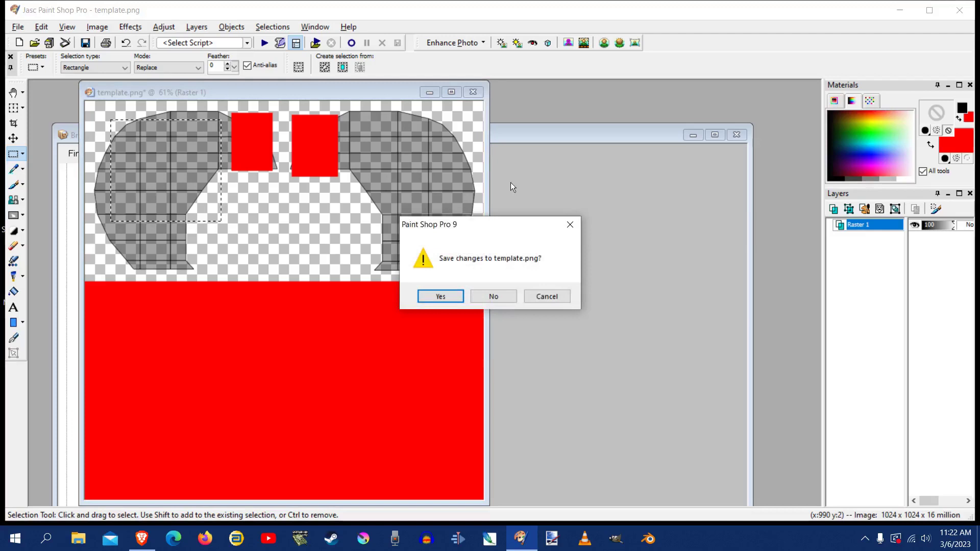
{"action": "left_click", "coordinate": [484, 295]}
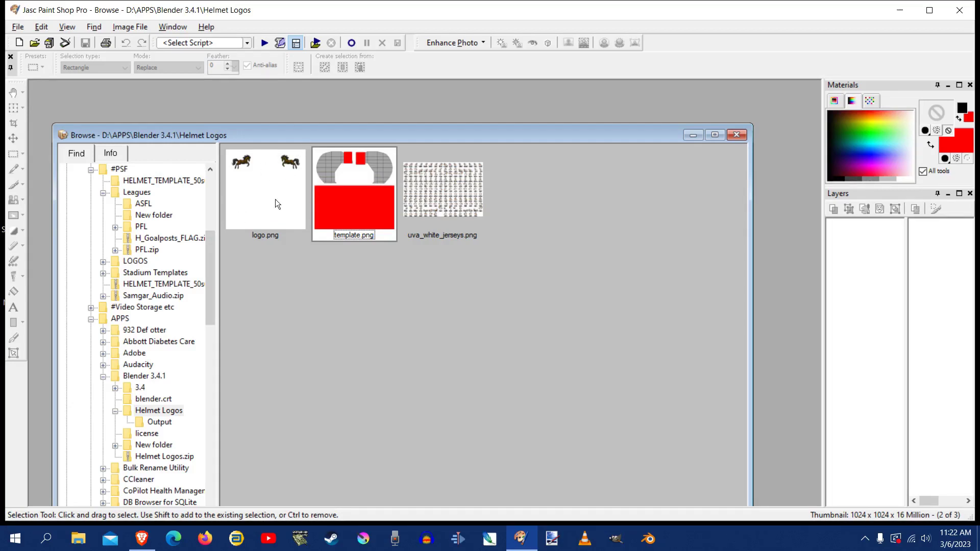
- View logo.png and template.png once more to compare the logo placement with the helmet template, closing each image
{"action": "double_click", "coordinate": [252, 167]}
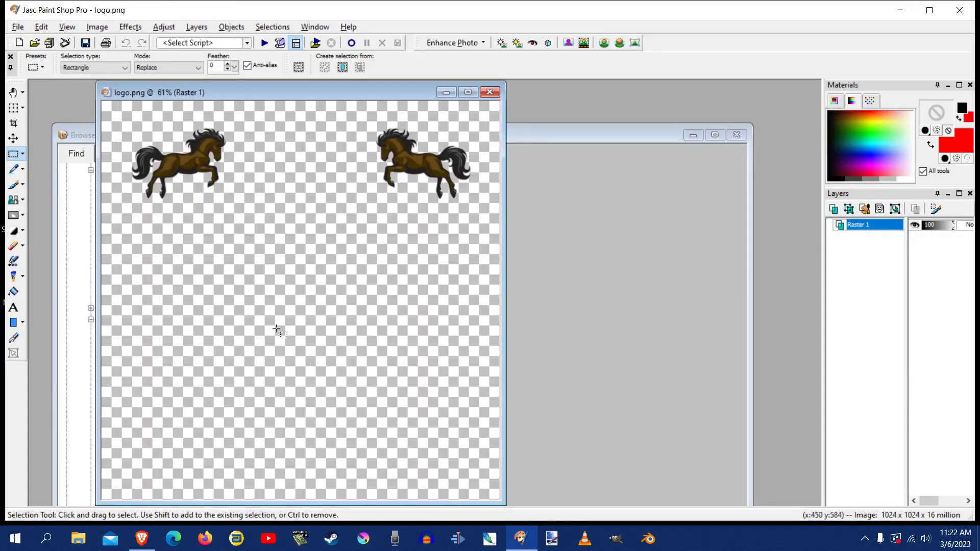
{"action": "left_click", "coordinate": [491, 93]}
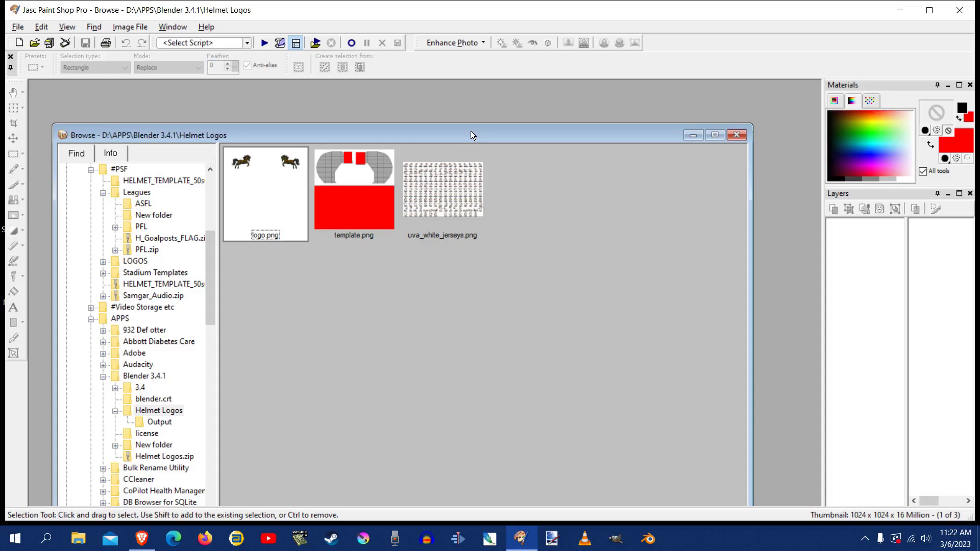
{"action": "double_click", "coordinate": [366, 163]}
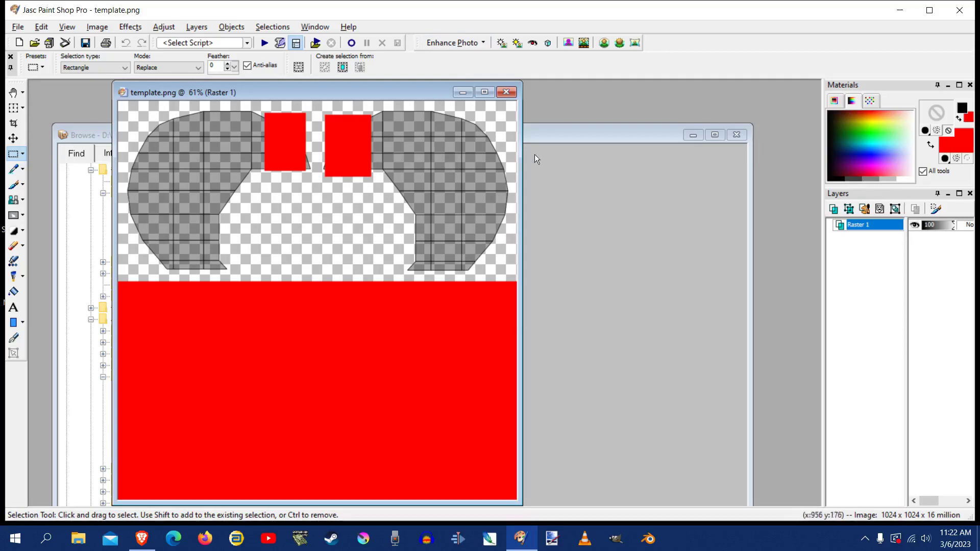
{"action": "left_click", "coordinate": [513, 92]}
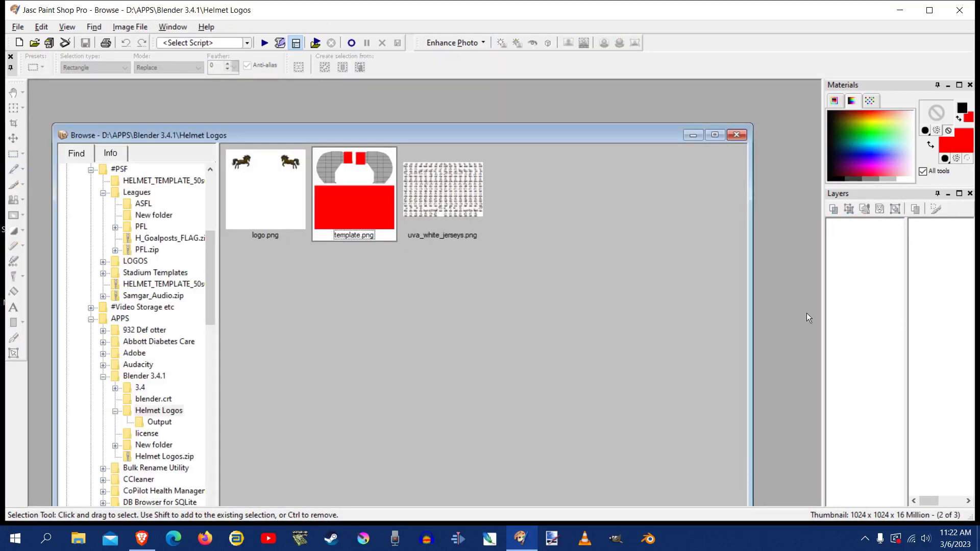